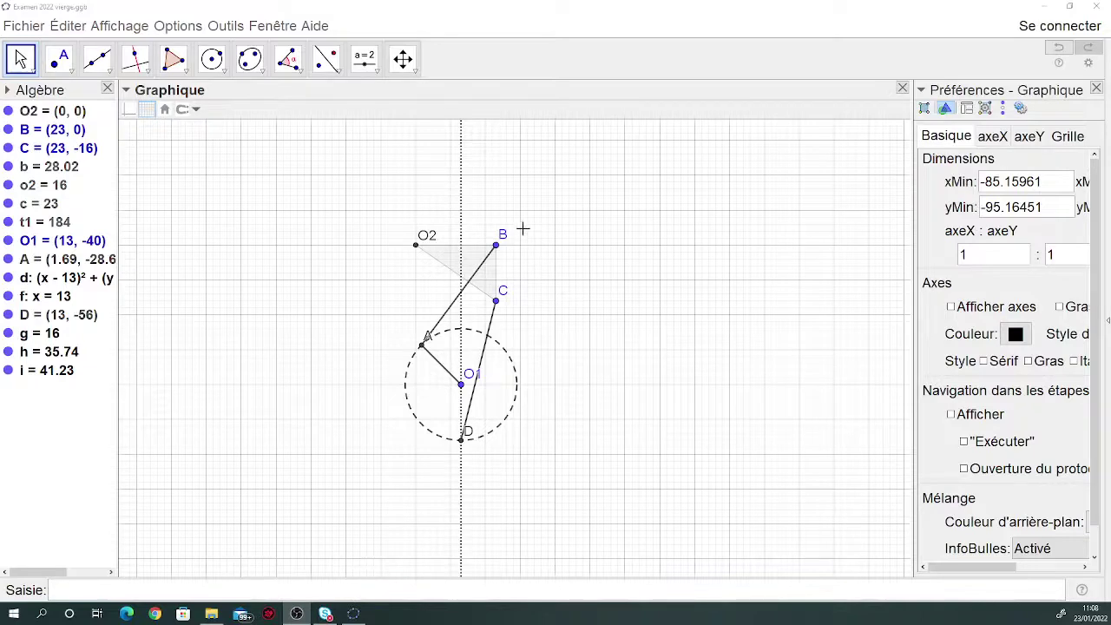
- Draw a circle centred on O2 passing through B and give it a short-dashed line style
left_click(217, 62)
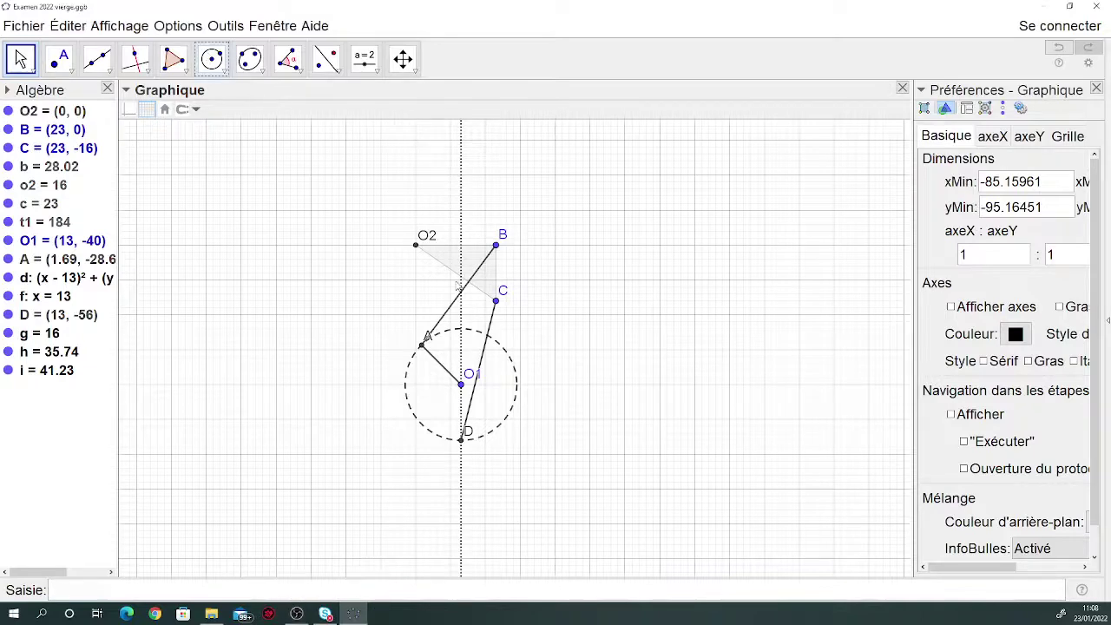
left_click(415, 250)
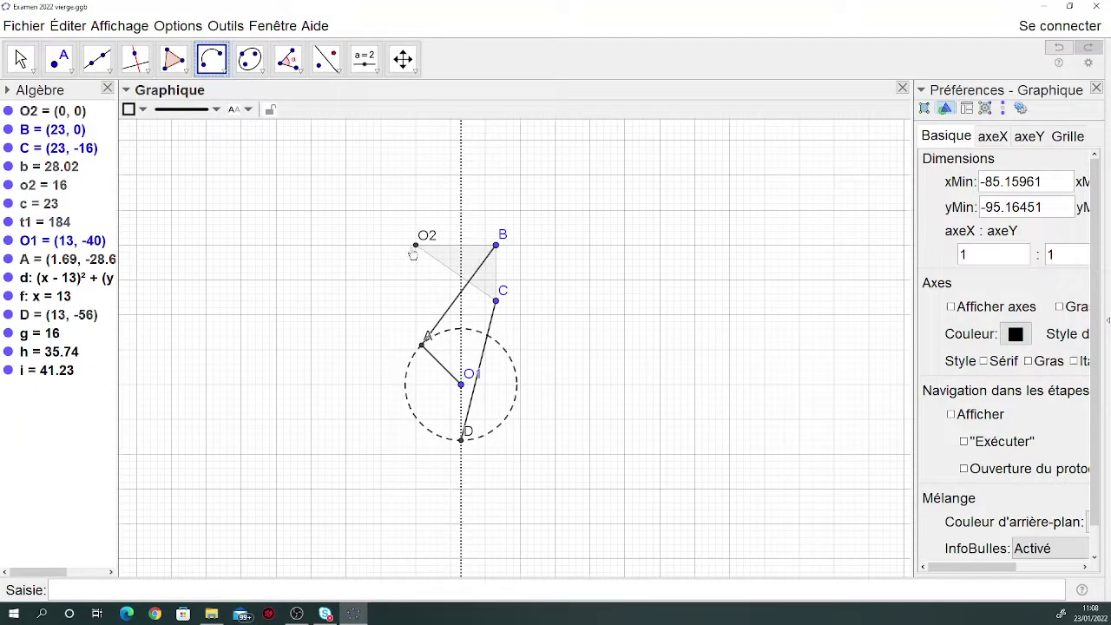
left_click(212, 59)
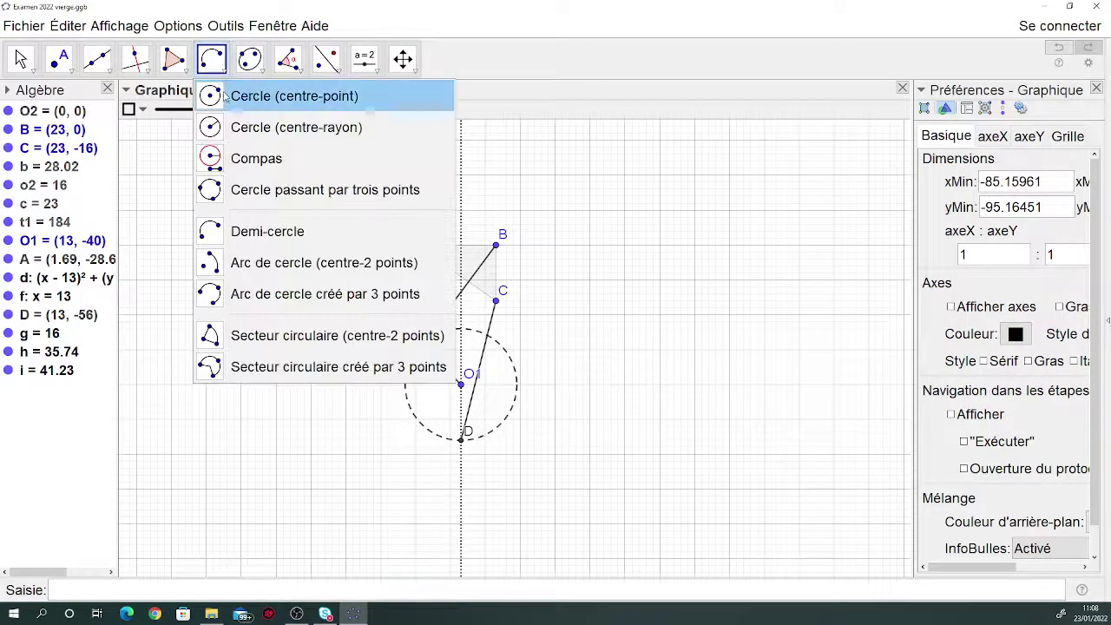
left_click(298, 94)
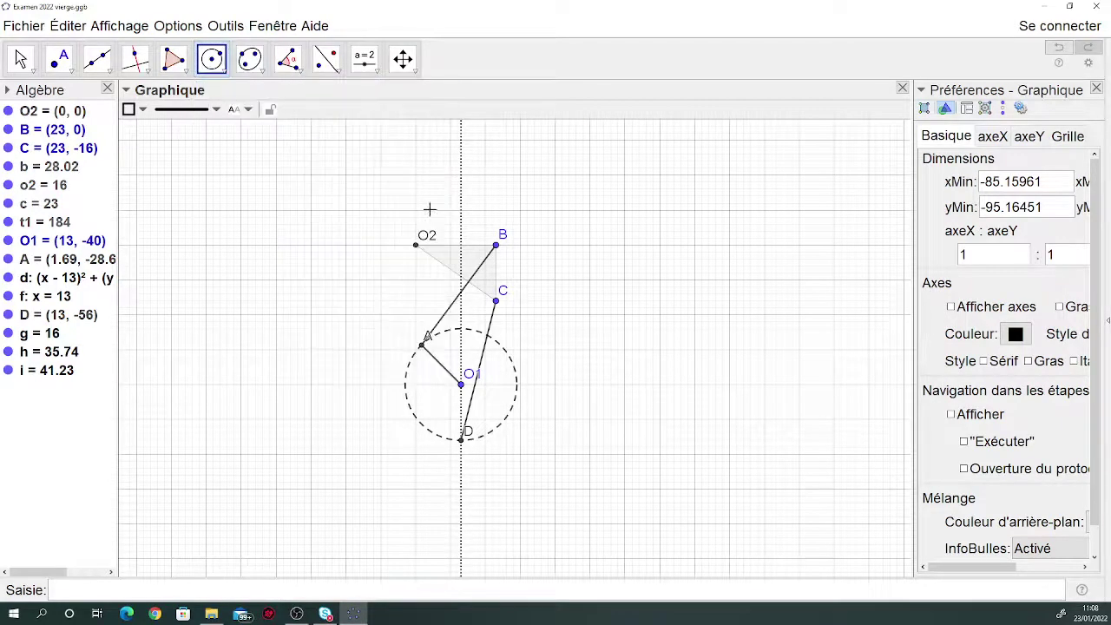
left_click(495, 247)
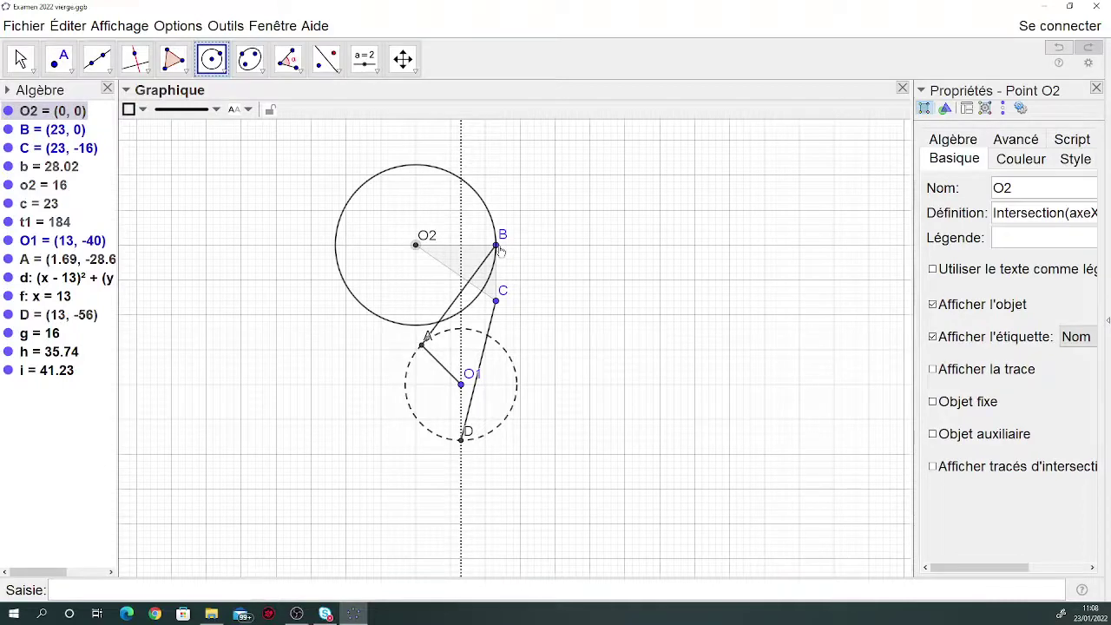
left_click(215, 109)
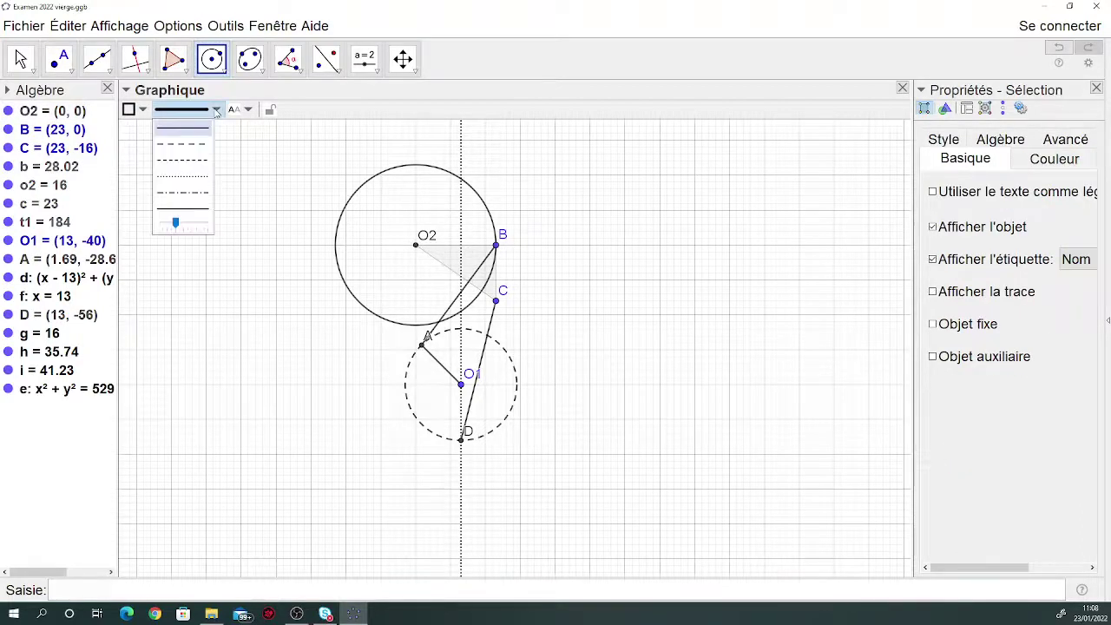
left_click(196, 160)
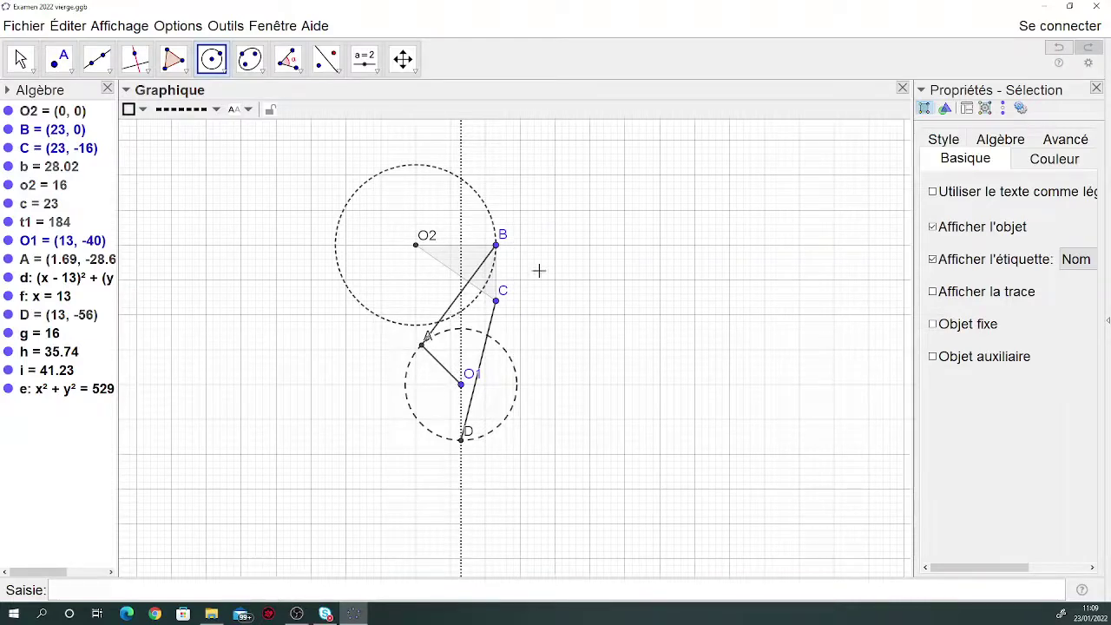
- Create a circle centred on O1 with radius distance(O1,A)+distance(A,B) using the cercle command
left_click(150, 586)
type("cer")
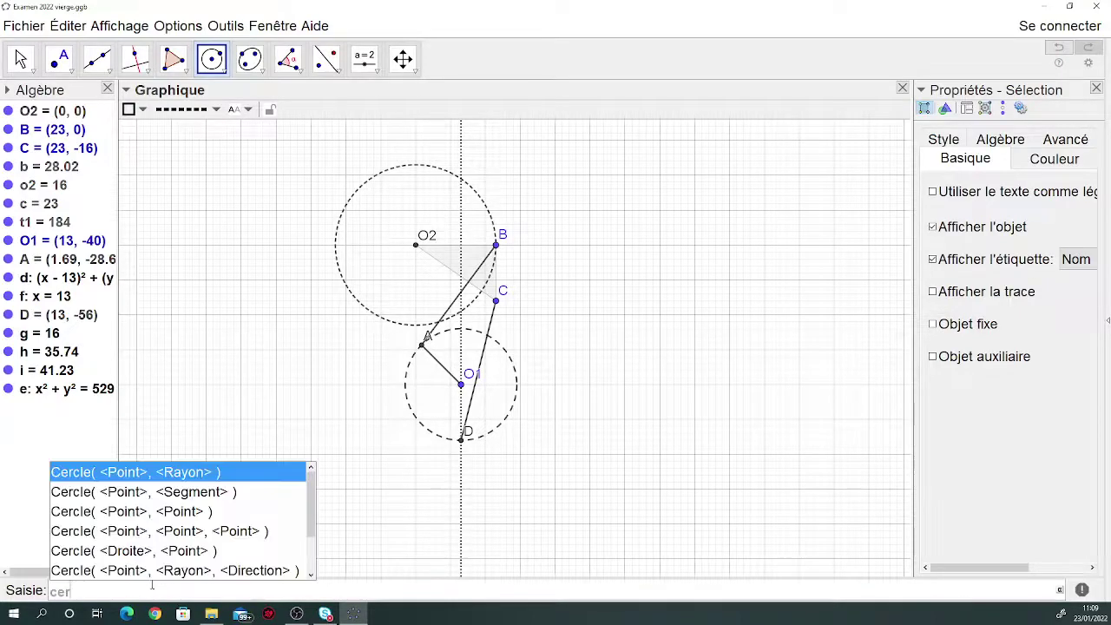
type("cle(")
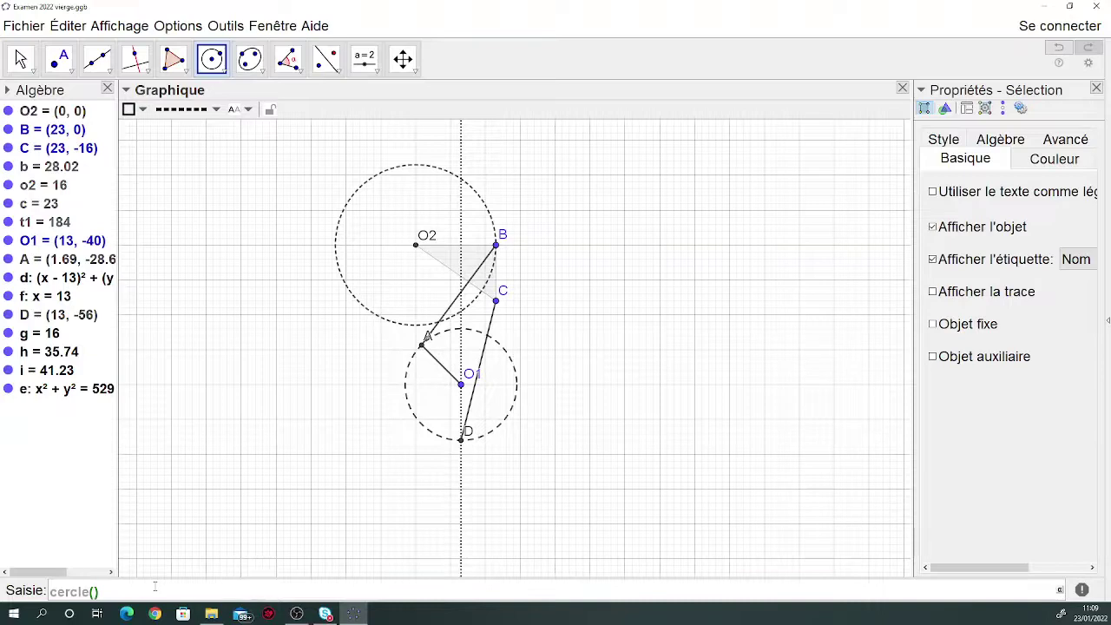
type("O1,distance(")
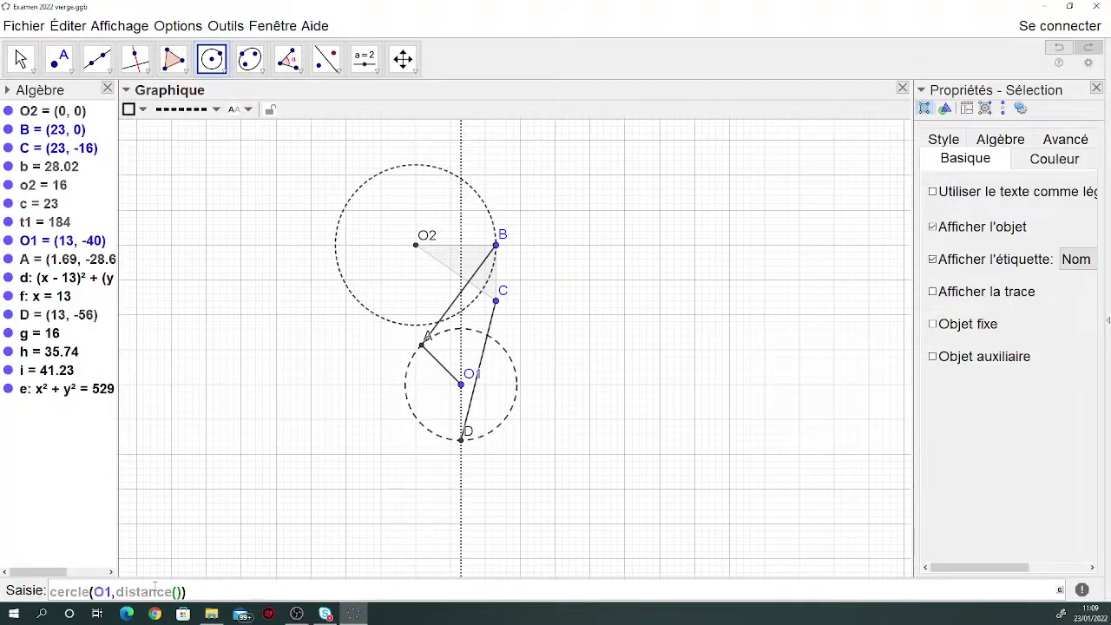
type("O1,A")
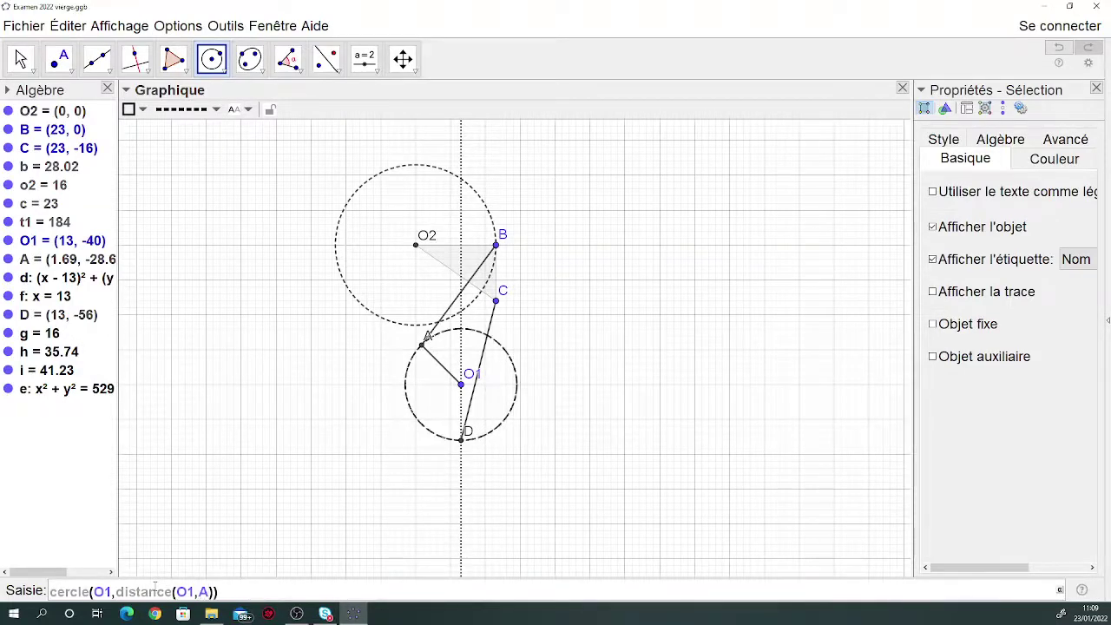
key("Right")
type("+distance(")
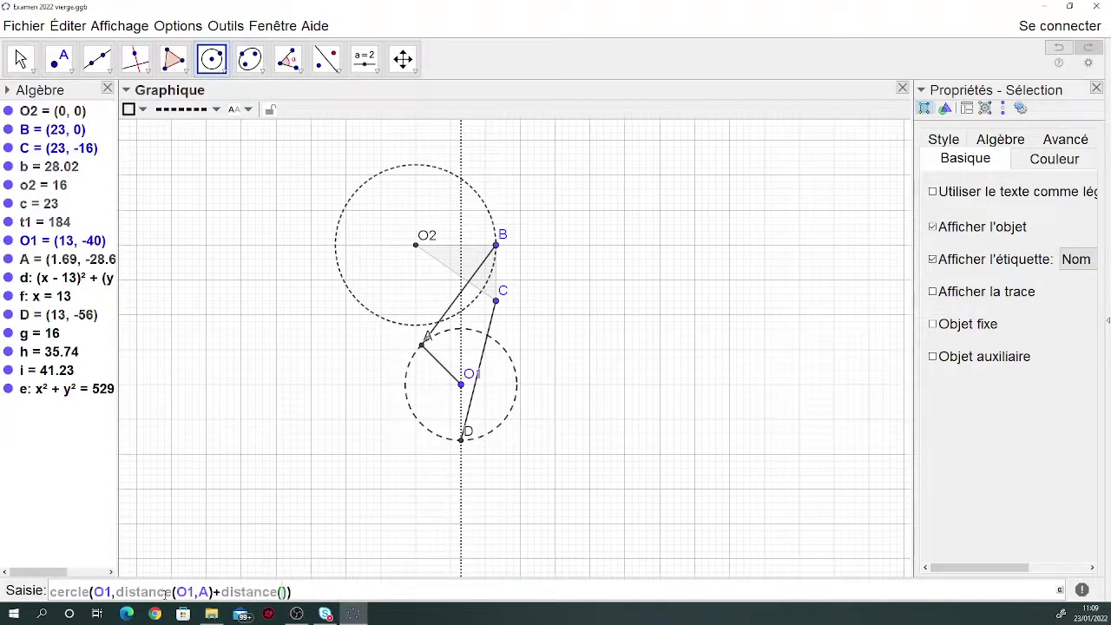
type("A,B")
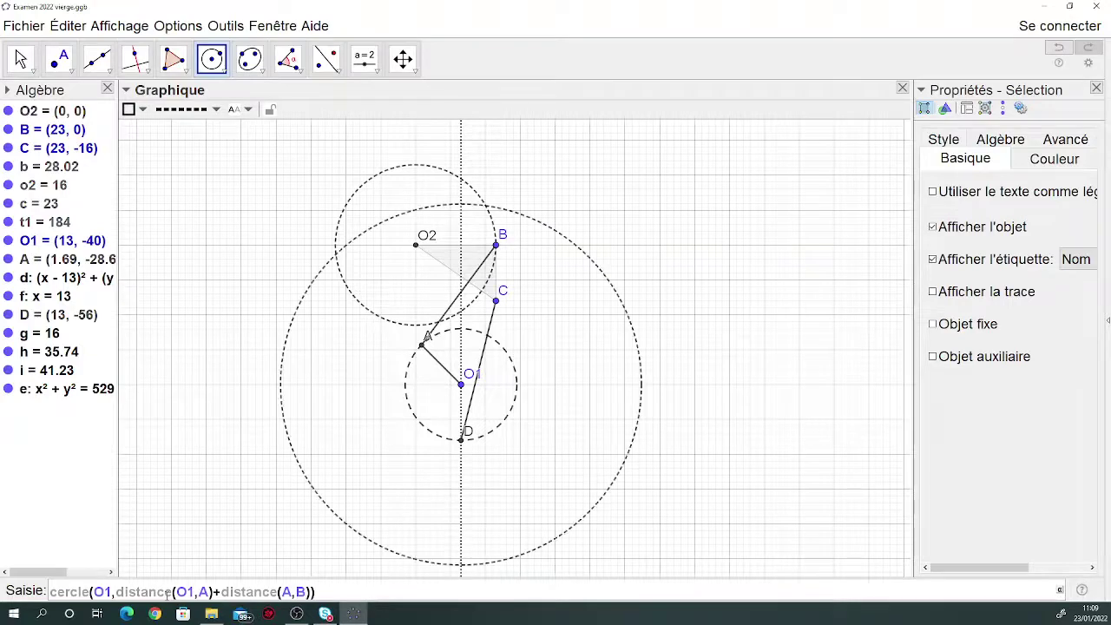
key("Return")
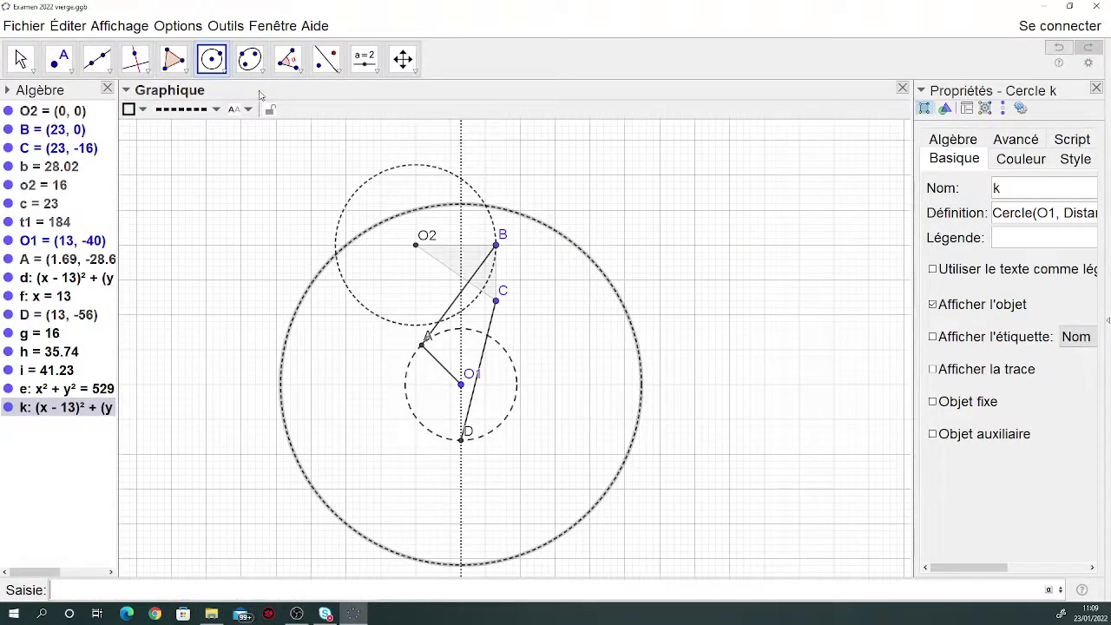
- Mark the intersection of the large O1 circle and the O2 circle just above B, and rename it Bu
left_click(58, 58)
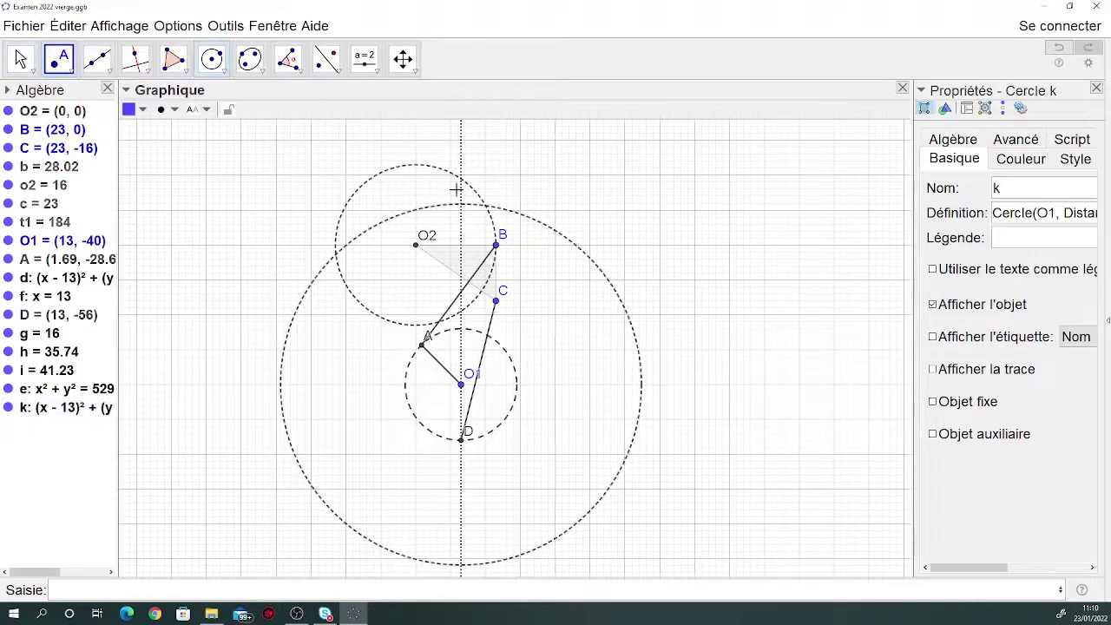
left_click(486, 208)
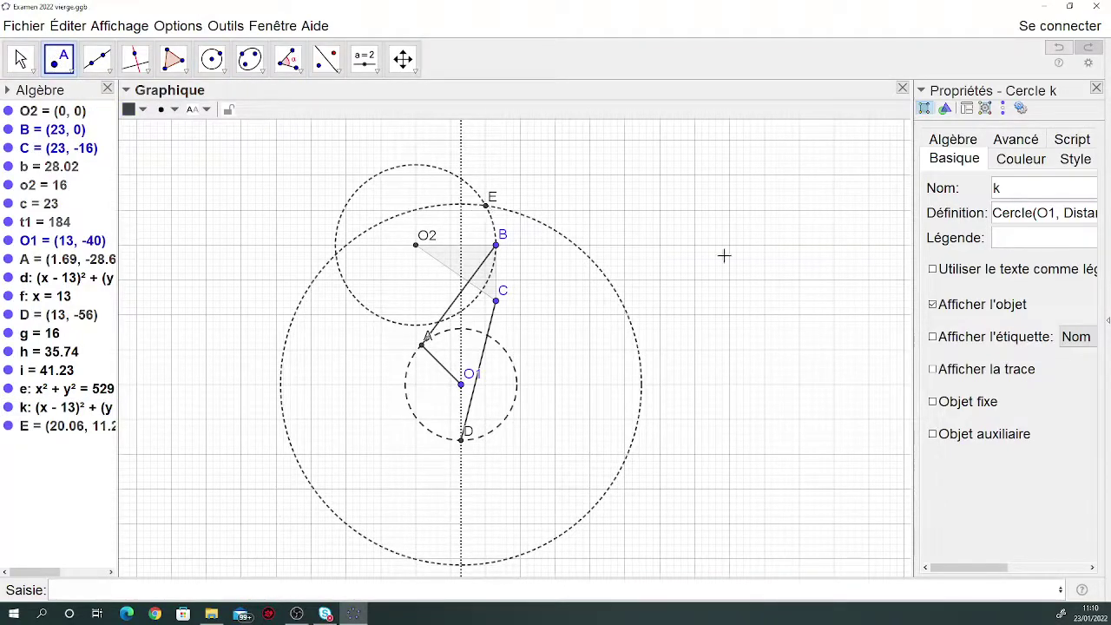
right_click(482, 210)
left_click(541, 374)
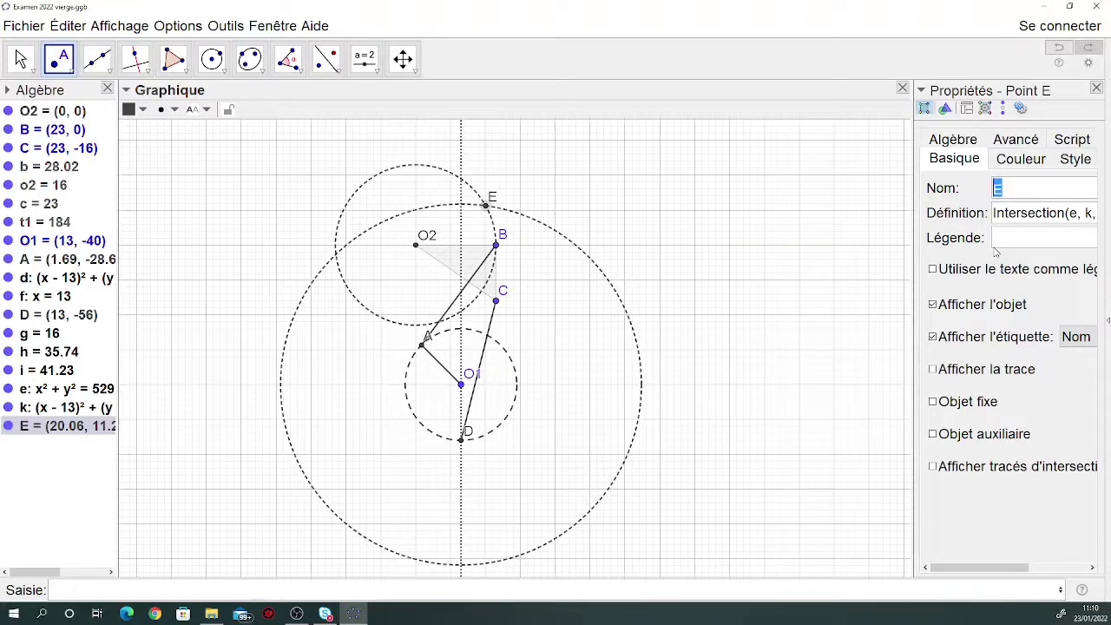
type("Bu")
key("Return")
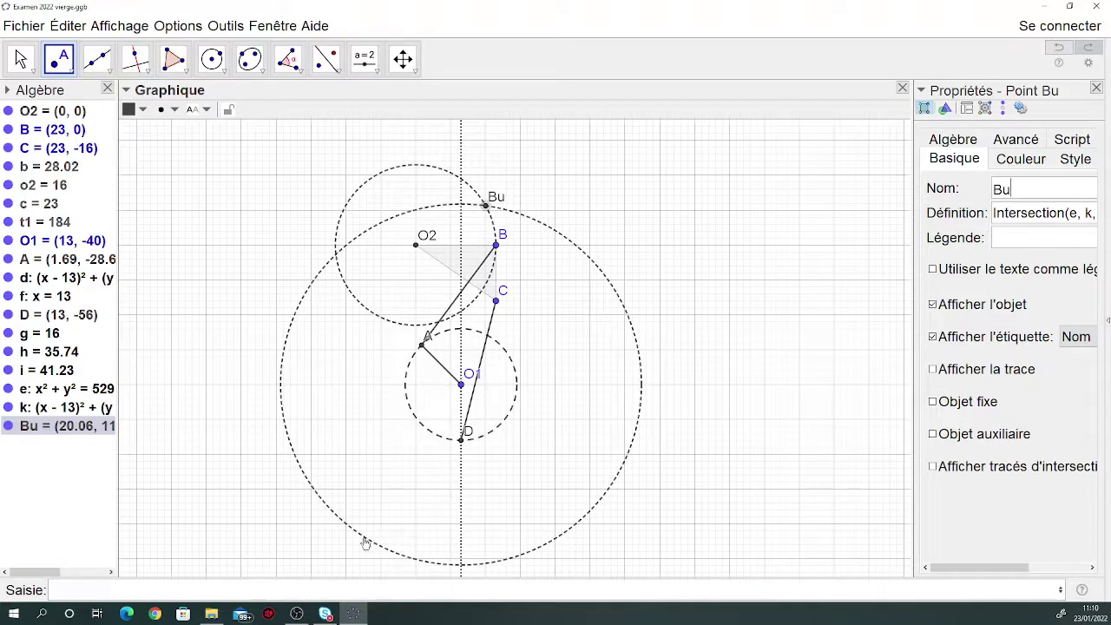
- Reuse the previous circle command to create a circle centred on O1 with radius -distance(O1,A)+distance(A,B)
left_click(290, 586)
key("Up")
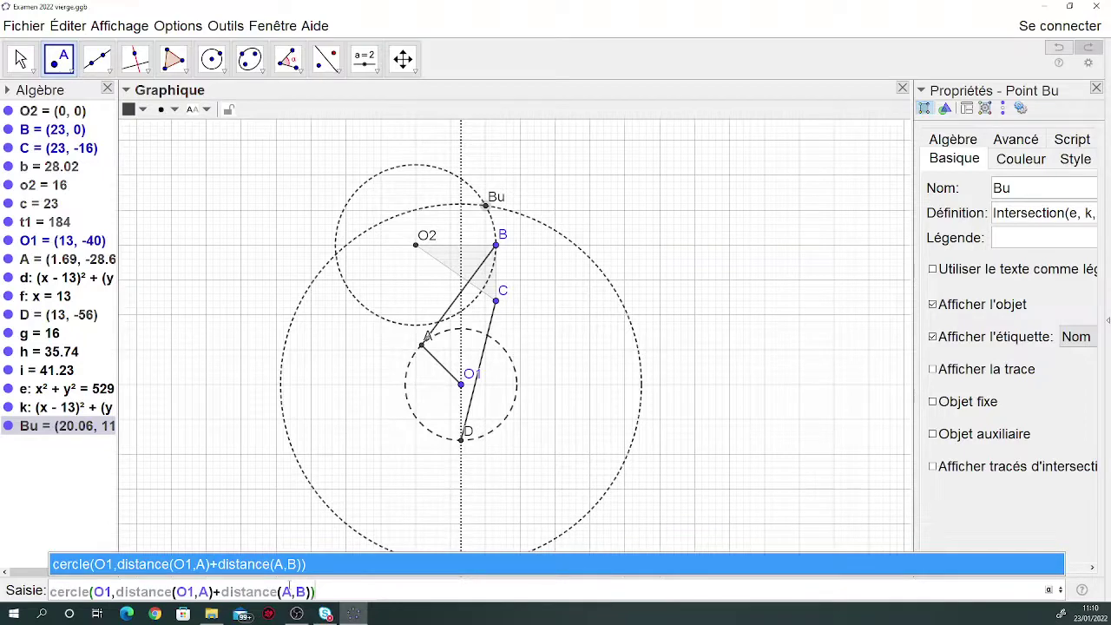
left_click(247, 592)
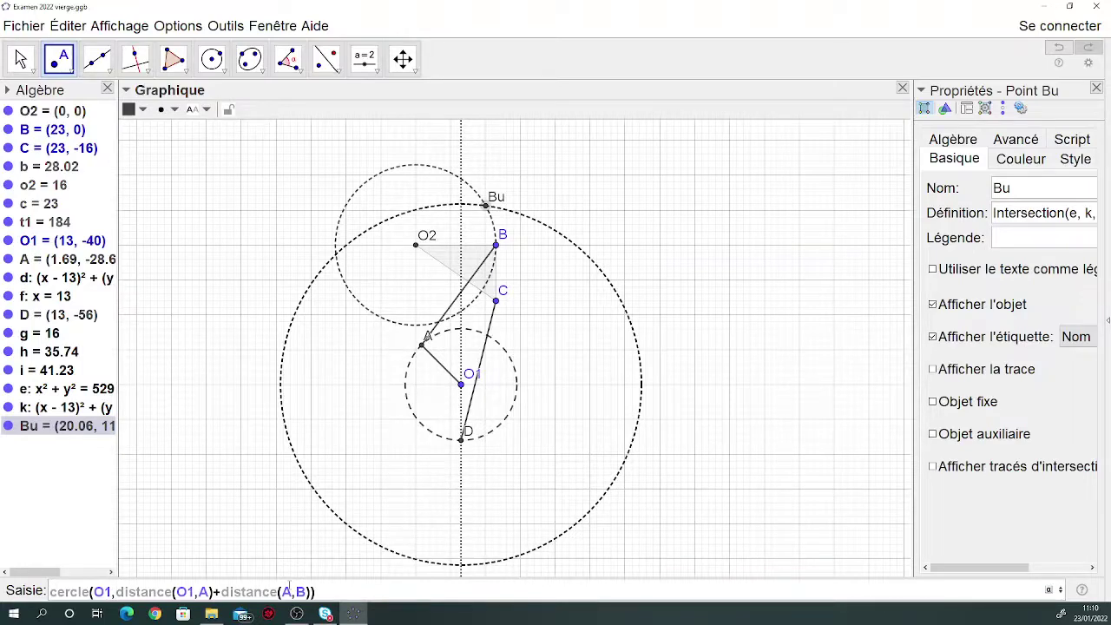
type("-")
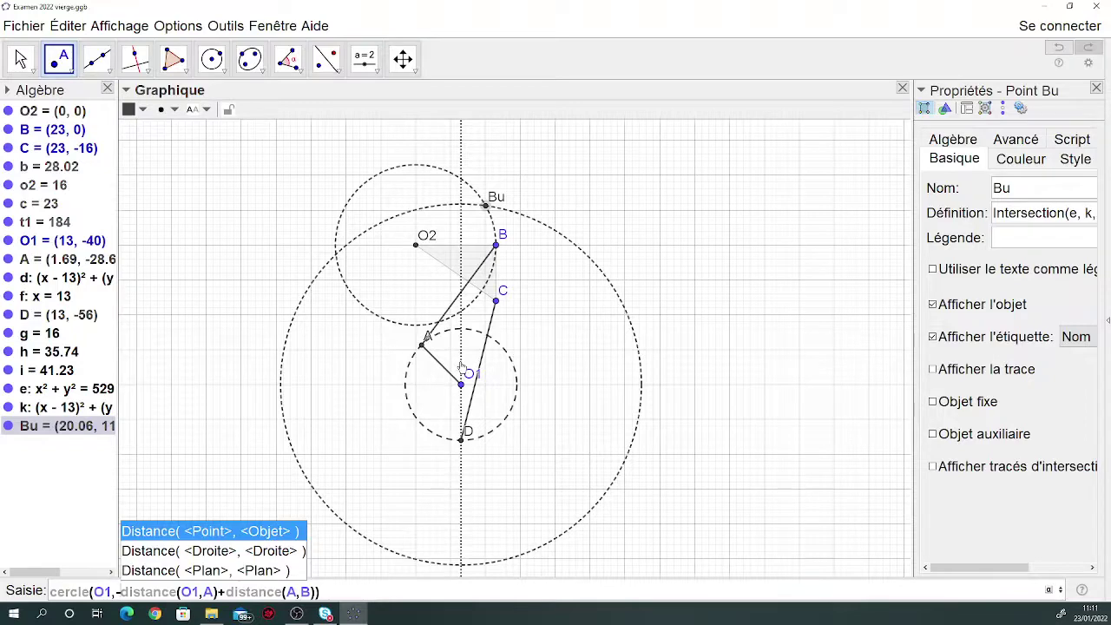
left_click(361, 591)
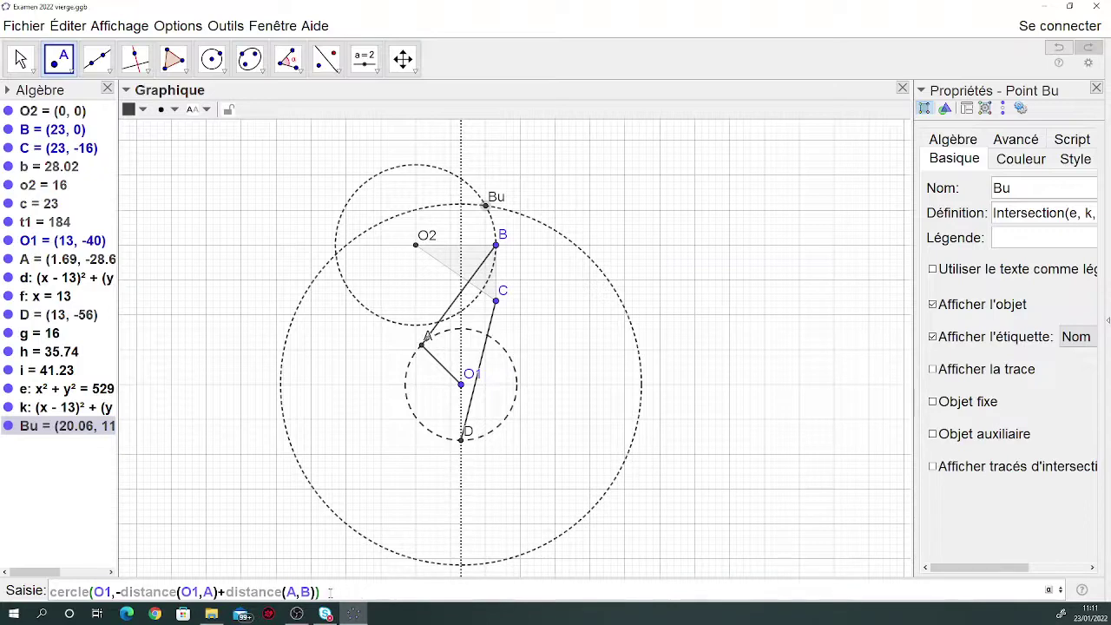
key("Return")
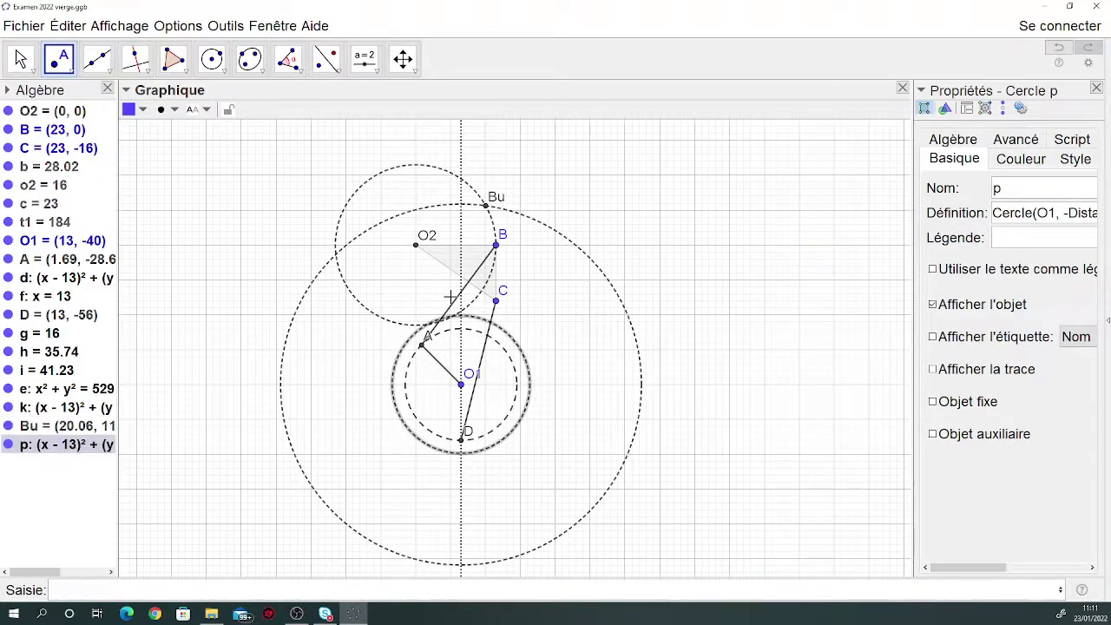
left_click(58, 70)
left_click(453, 319)
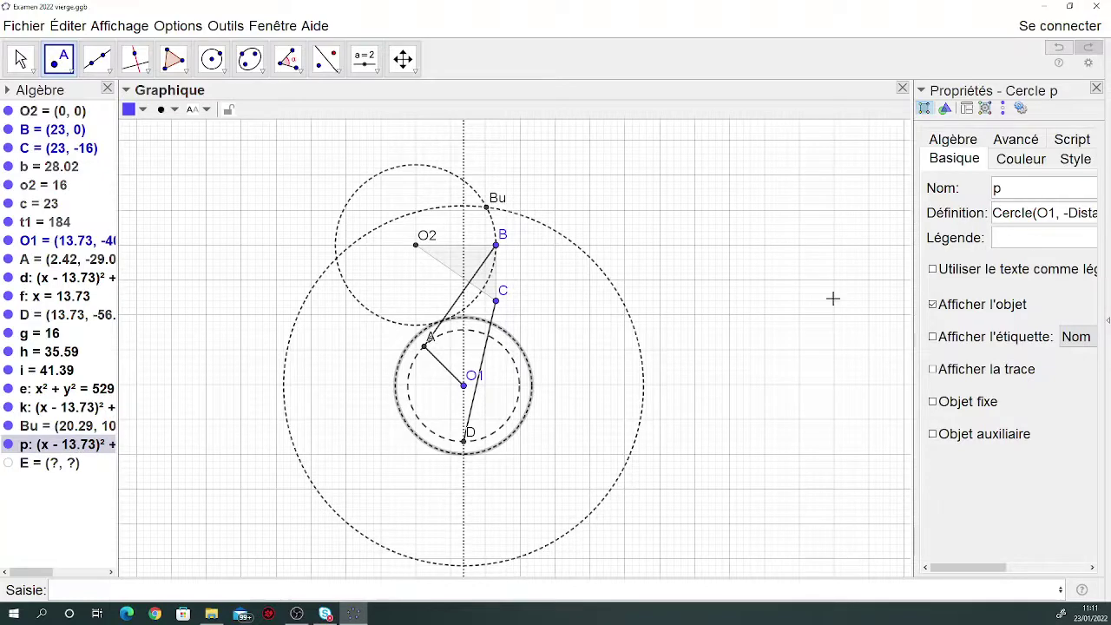
left_click_drag(916, 279, 751, 291)
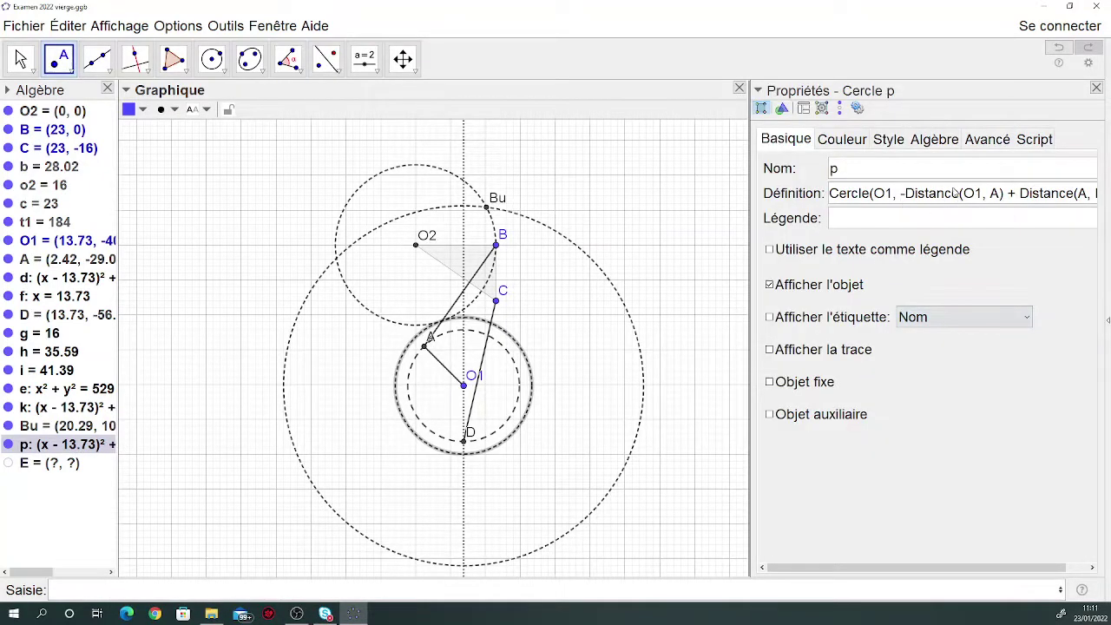
mouse_move(1007, 568)
left_mouse_down()
mouse_move(1092, 556)
mouse_move(989, 557)
left_mouse_up()
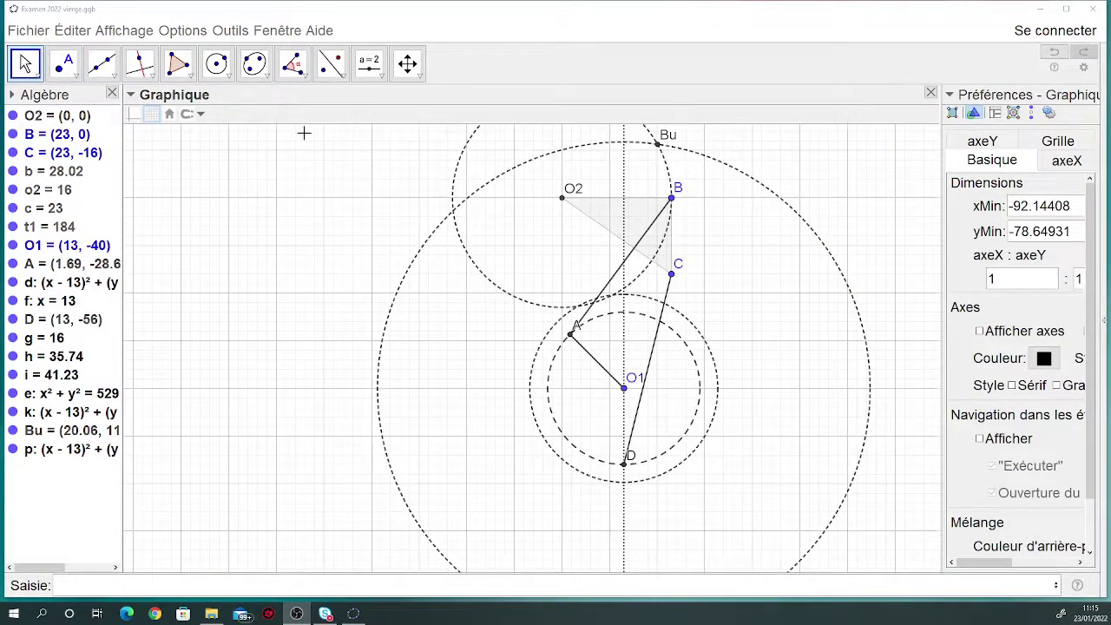
- Mark the intersection of the O2 circle and the new smaller O1 circle just beyond segment AB, and rename it Bd
left_click(69, 70)
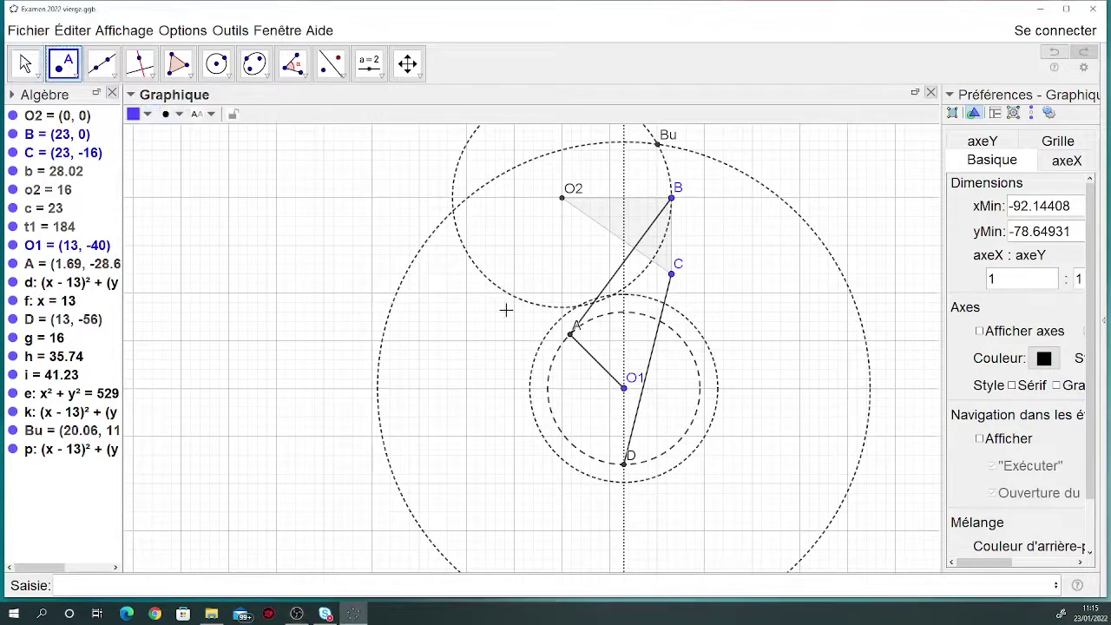
left_click(613, 299)
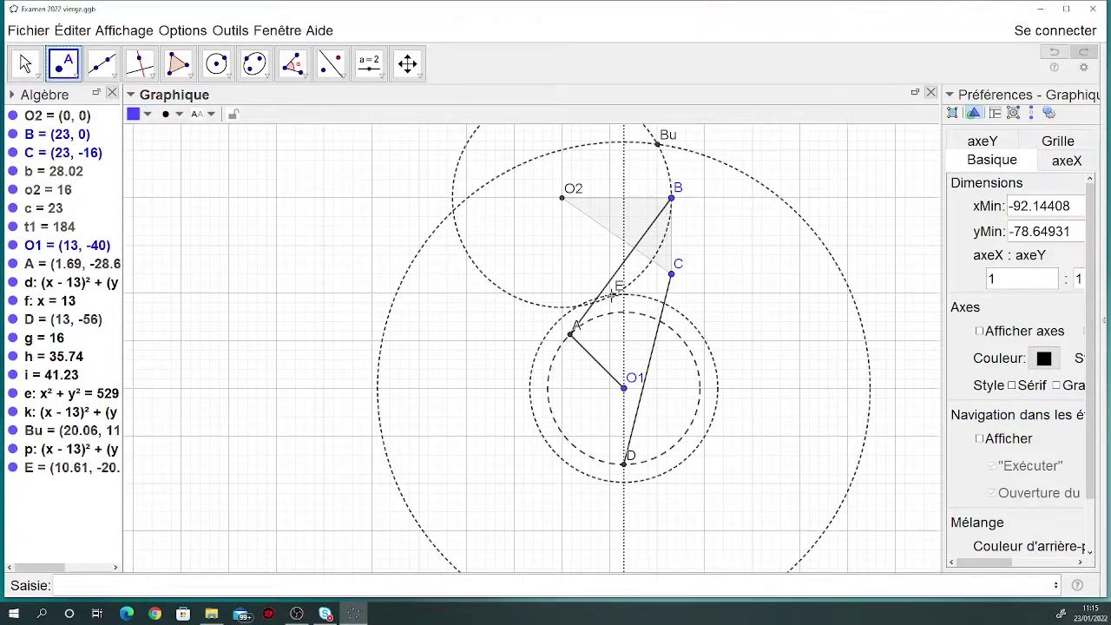
right_click(613, 299)
left_click(645, 459)
double_click(1041, 217)
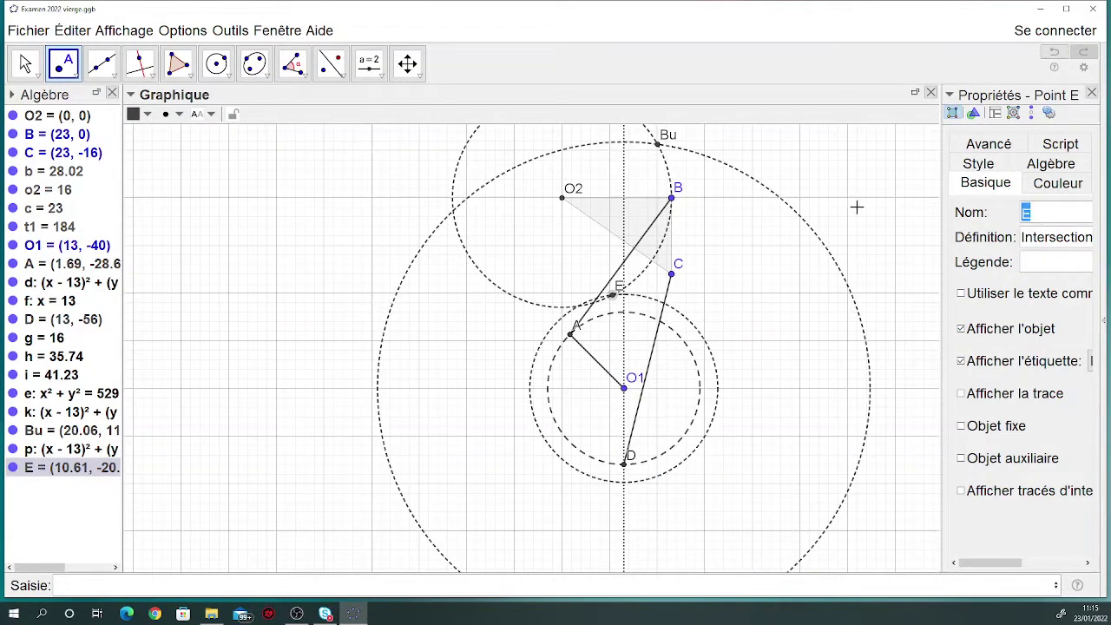
type("Bd")
left_click(1037, 261)
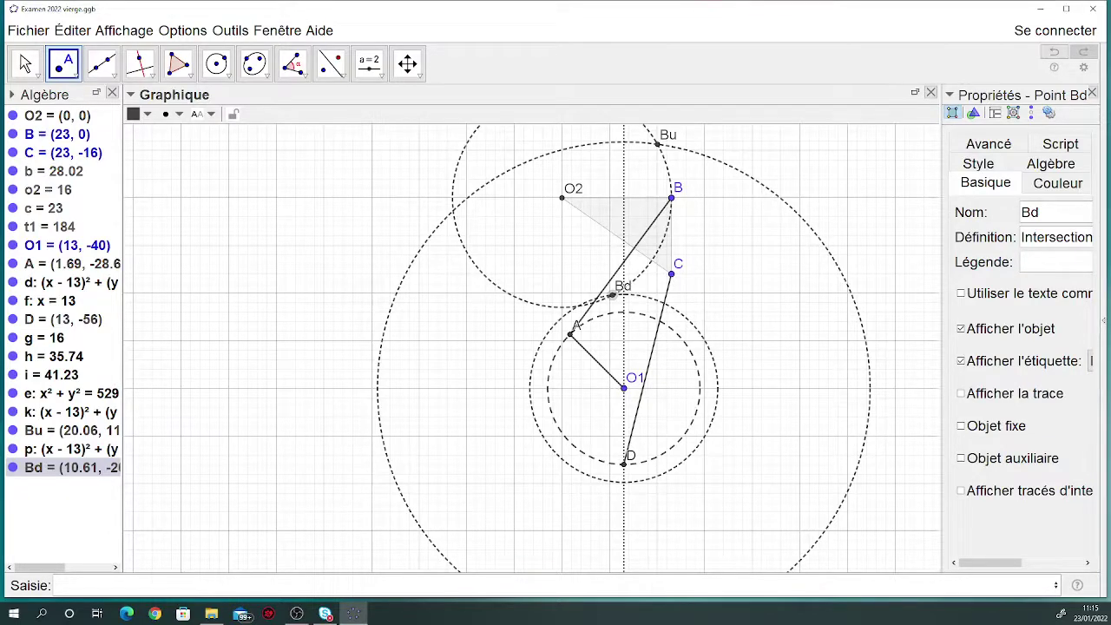
key("Escape")
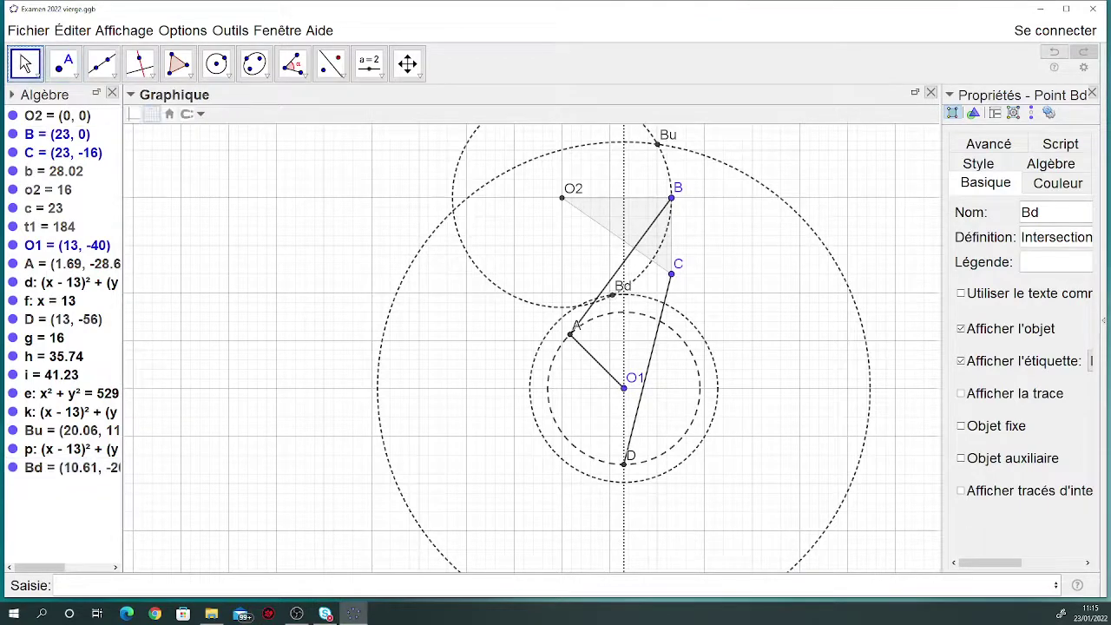
- Rotate point C about O2 by angle(B, O2, Bu) using the Rotation command
left_click(257, 582)
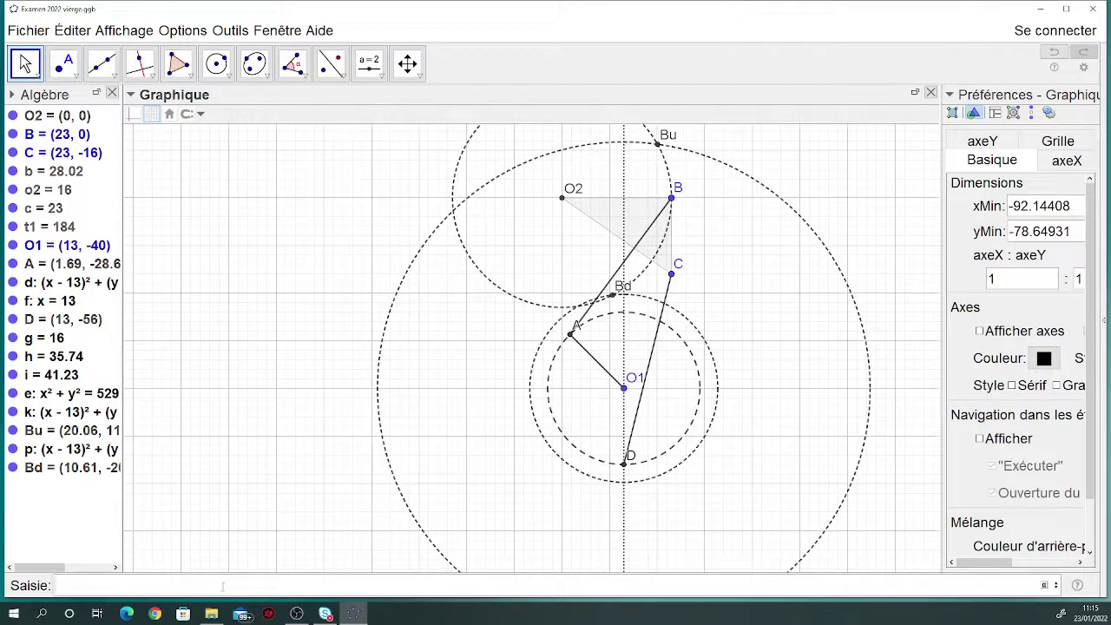
type("rotat")
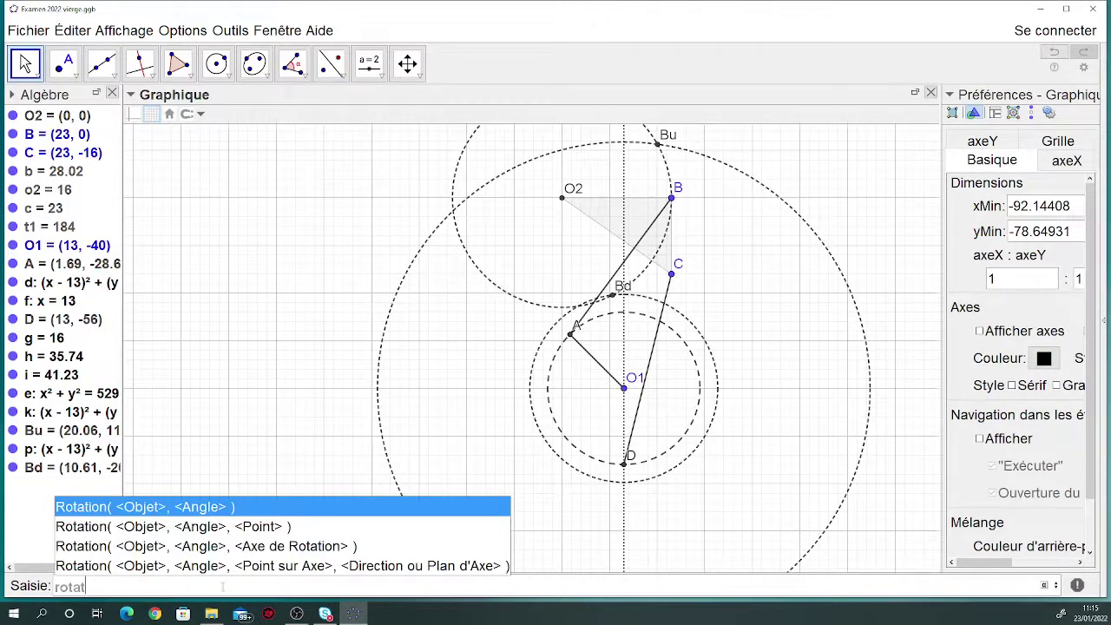
key("Down")
key("Return")
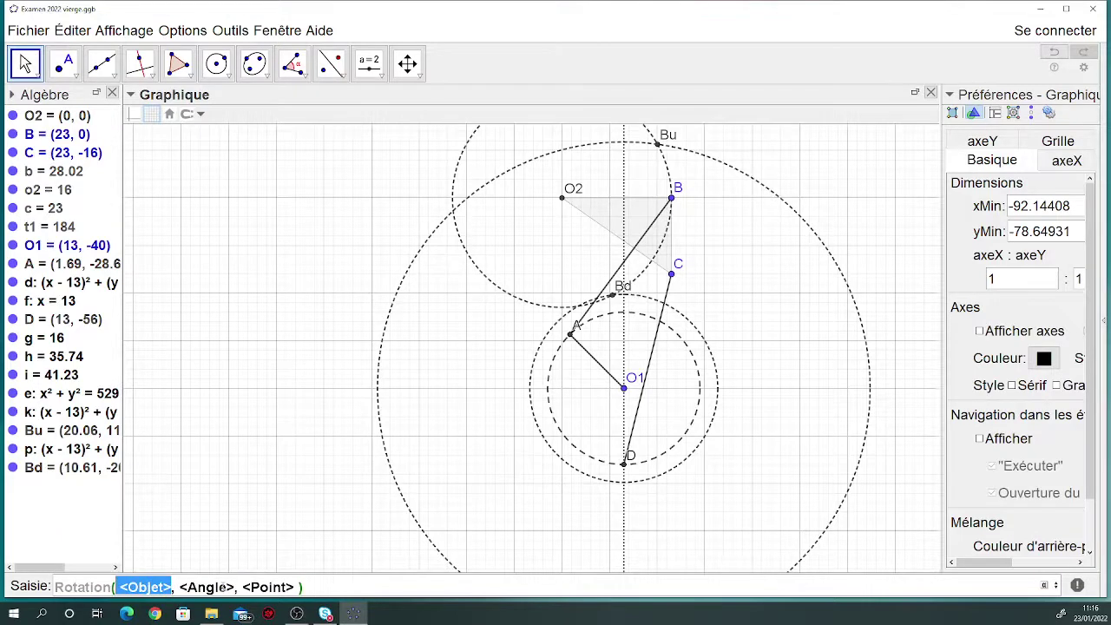
type("C")
key("Tab")
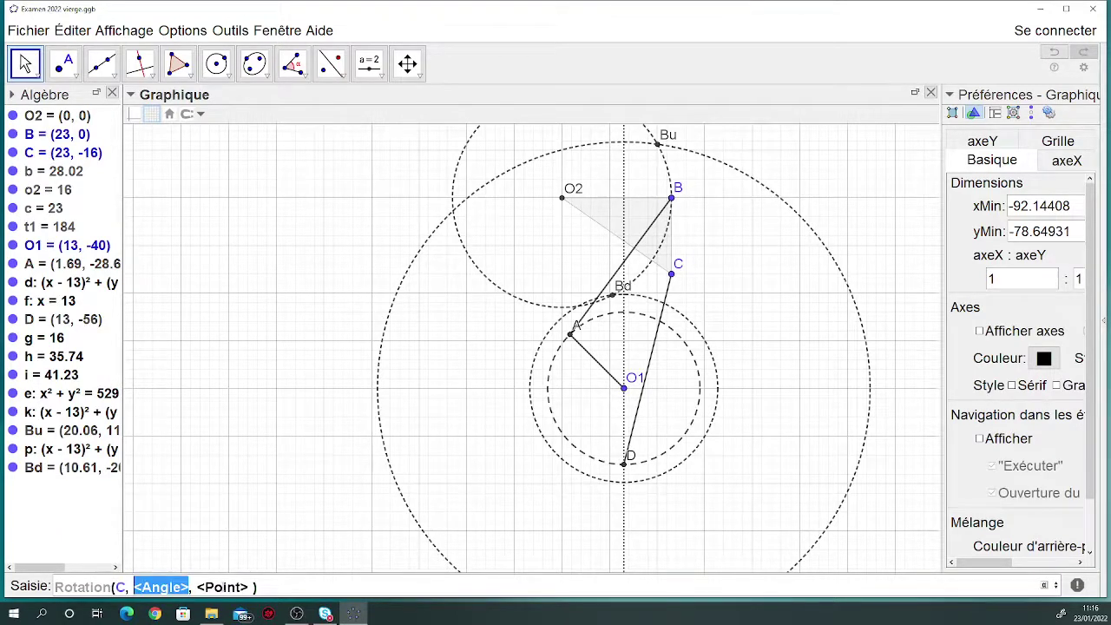
type("angle")
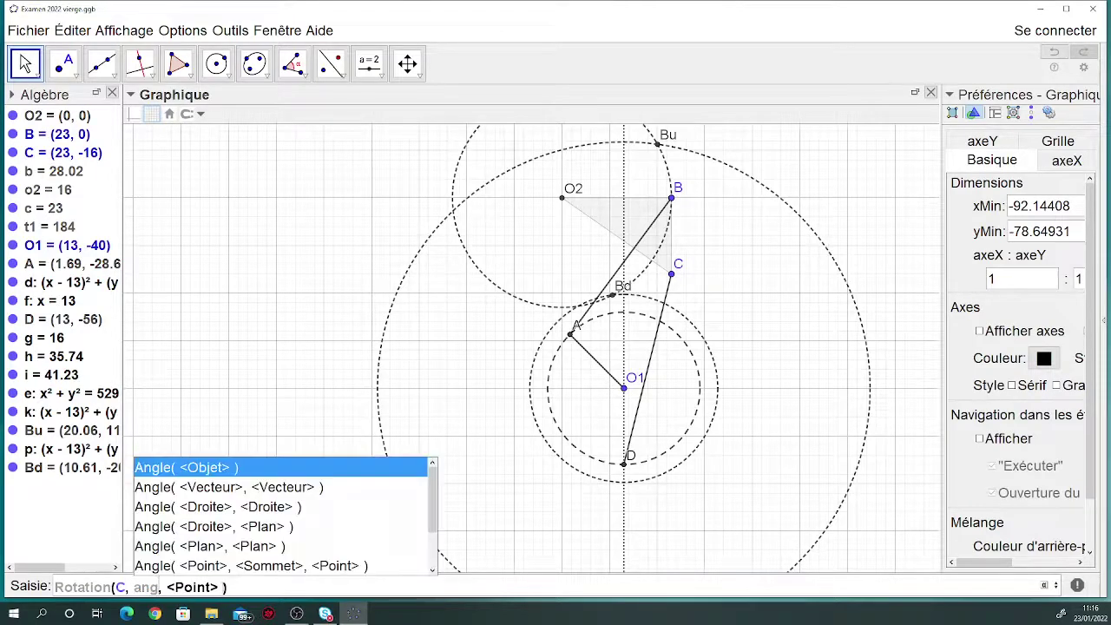
type("(")
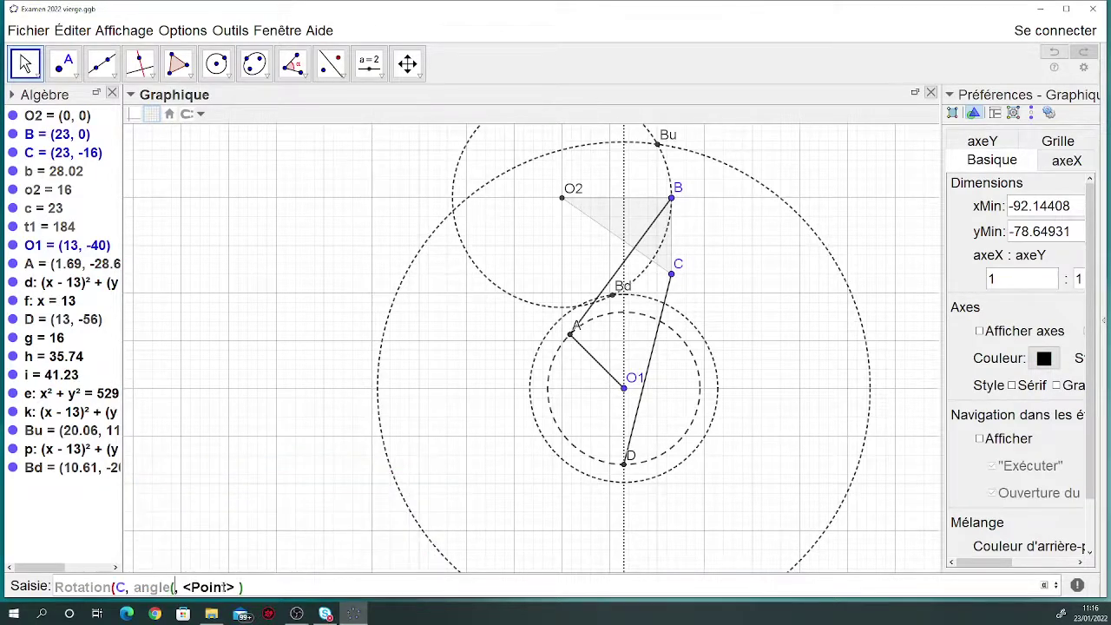
type("B")
key("Tab")
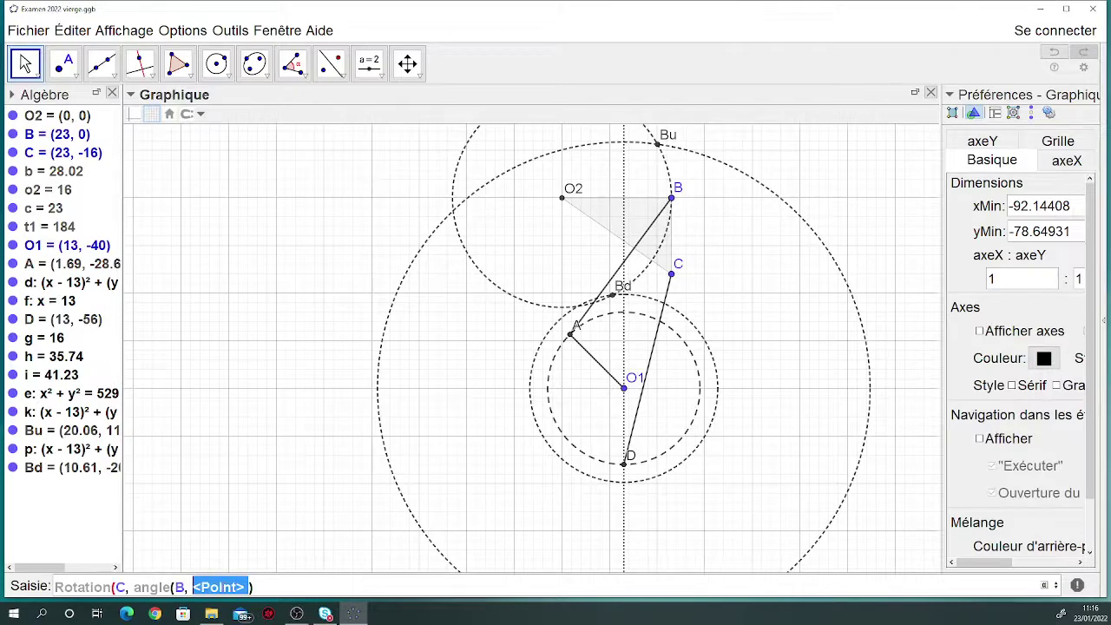
type("O2,")
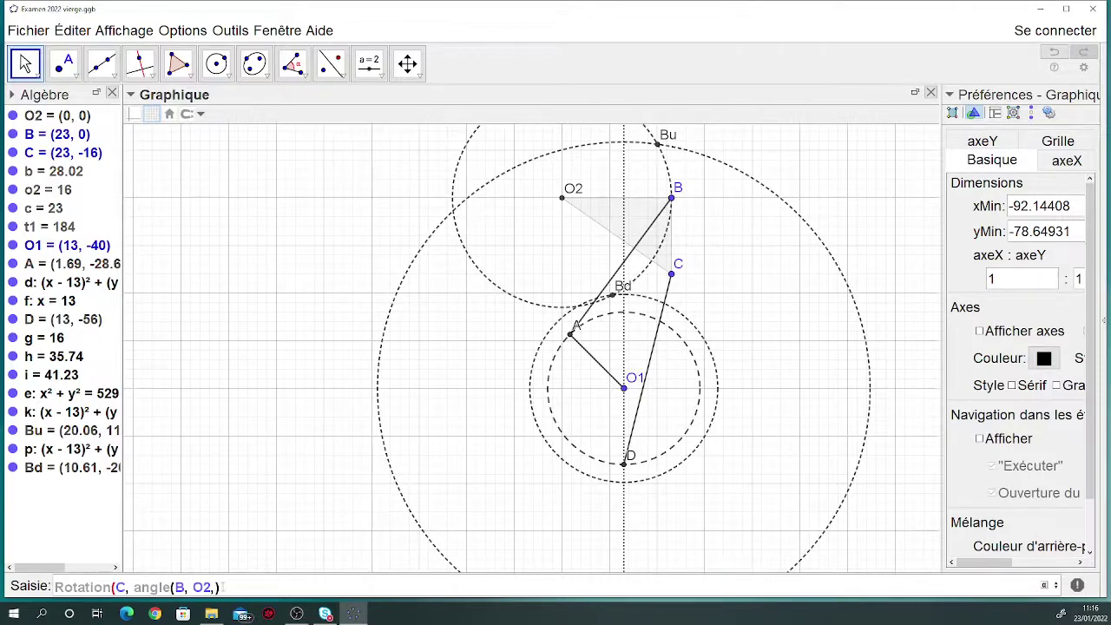
type("Bu),O2)")
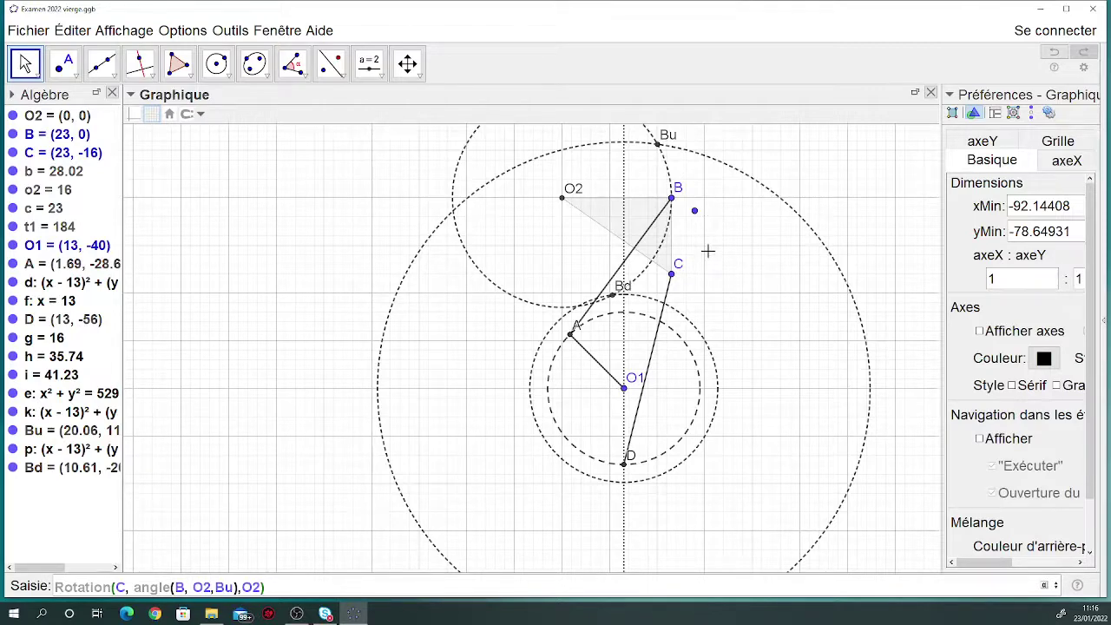
key("Return")
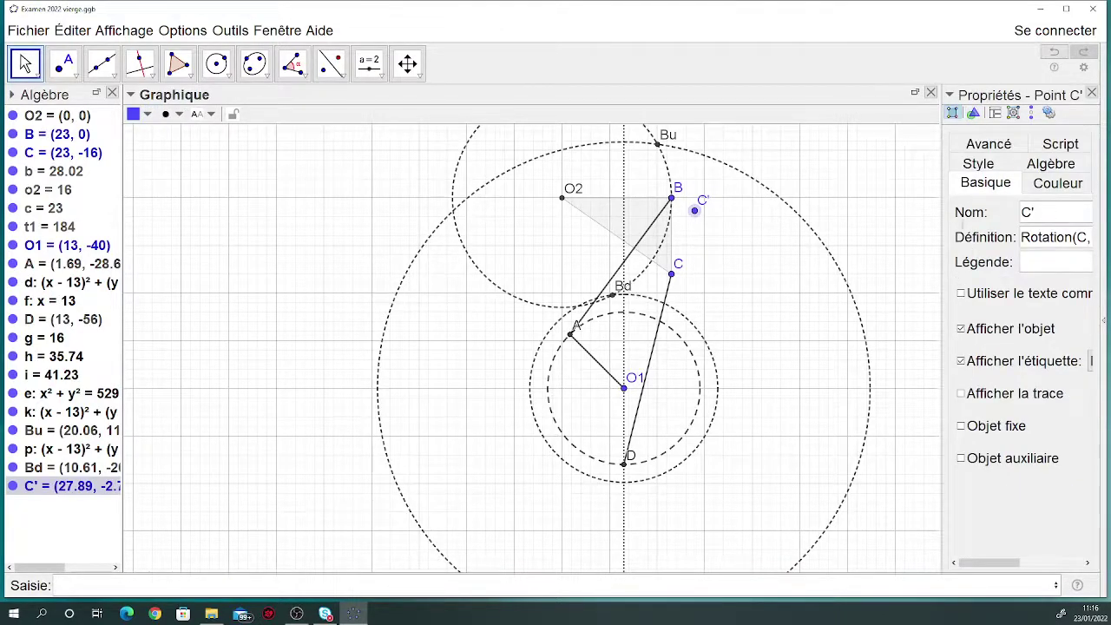
- Rename the new rotated image of C as Cu
left_click(1046, 211)
key("BackSpace")
type("u")
key("Return")
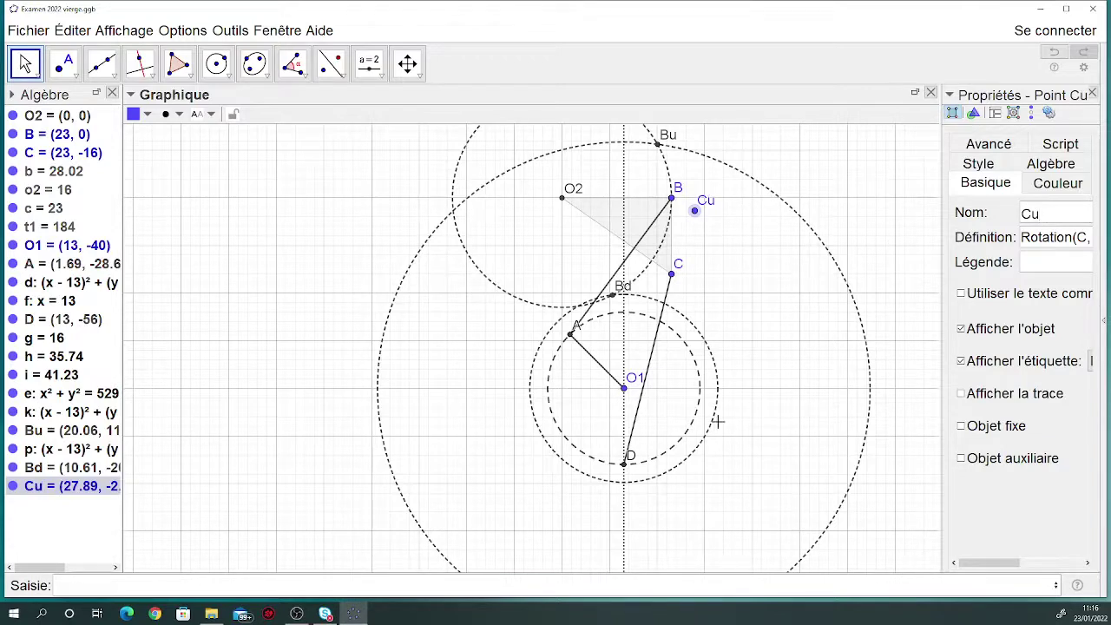
- Reuse the previous Rotation command with Bd in place of Bu to rotate C about O2 by angle(B, O2, Bd)
left_click(325, 580)
key("Up")
key("Left")
key("Left")
key("Left")
key("Left")
key("Left")
key("Left")
key("Left")
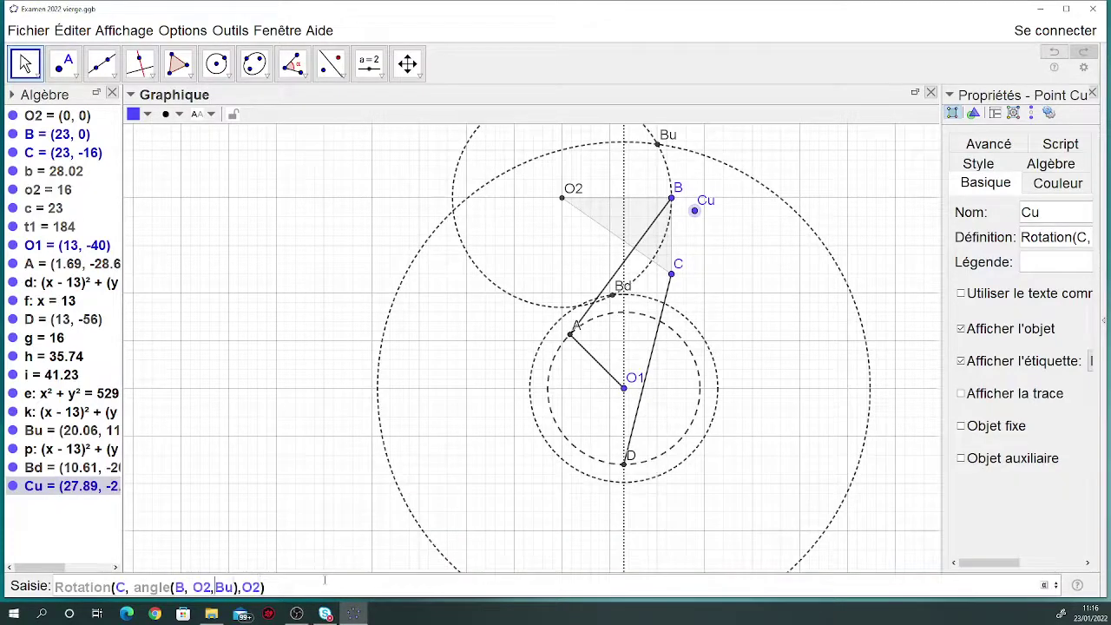
key("Left")
key("Left")
key("Left")
key("Left")
key("Left")
key("Left")
key("Right")
key("Right")
key("Right")
key("Right")
key("Right")
key("Right")
key("Right")
key("Right")
key("Right")
key("Right")
key("Right")
key("Right")
key("Right")
key("BackSpace")
key("Return")
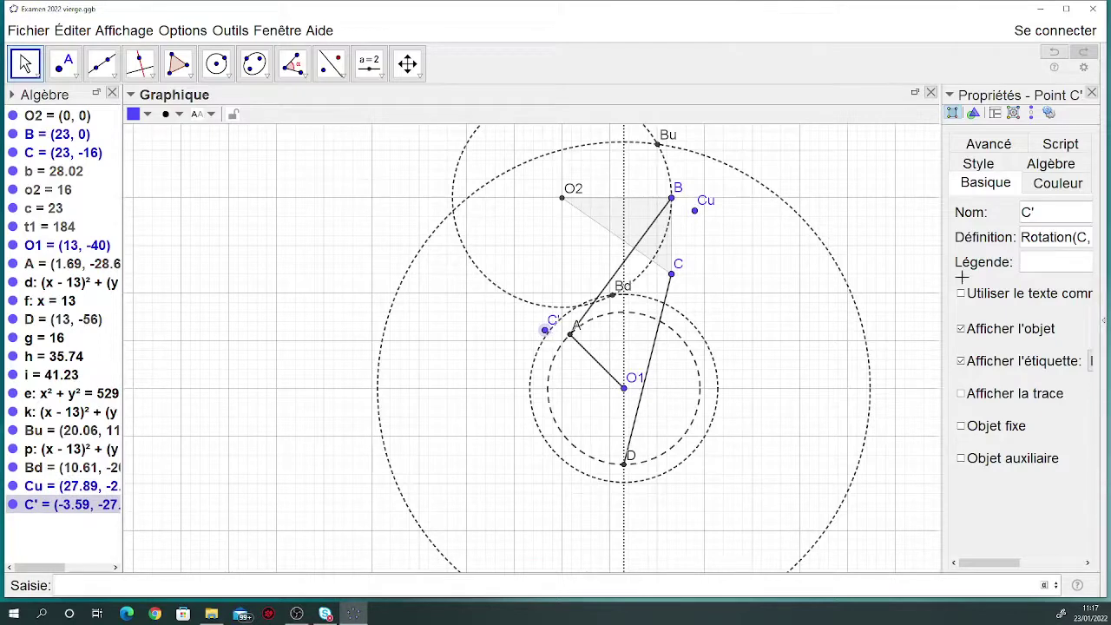
- Rename the second rotated image of C, near point A, as Cd
left_click(1047, 212)
key("BackSpace")
type("d")
key("Return")
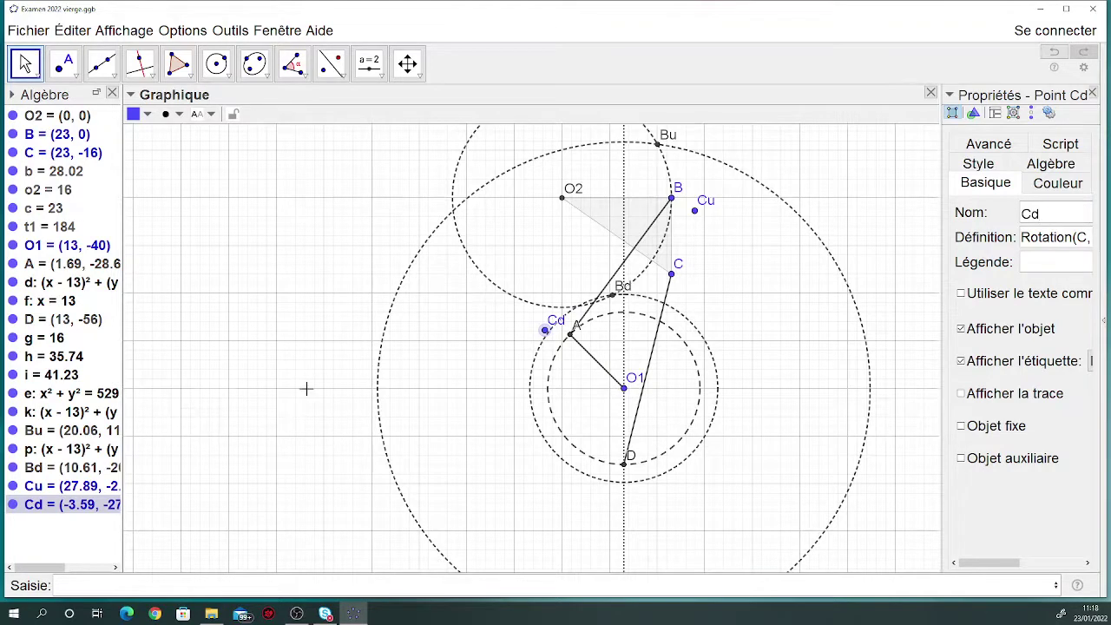
- Intersect the vertical line f with a circle centred on Cu of radius distance(C,D), using intersection(f,cercle(Cu,distance(C,D)))
left_click(137, 584)
left_click(624, 517)
right_click(624, 517)
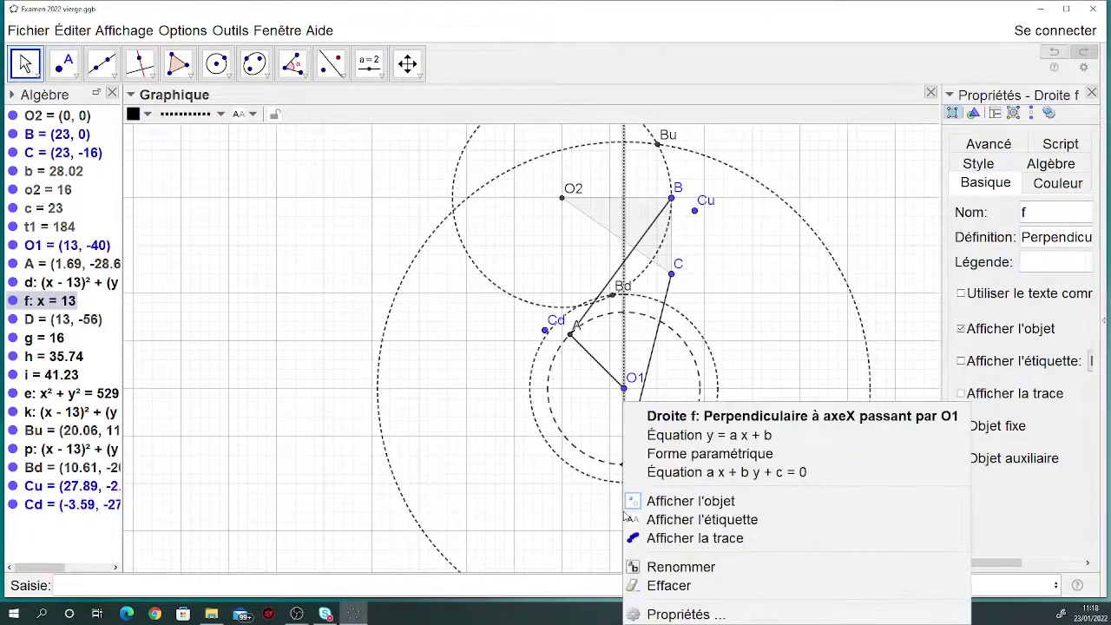
left_click(510, 31)
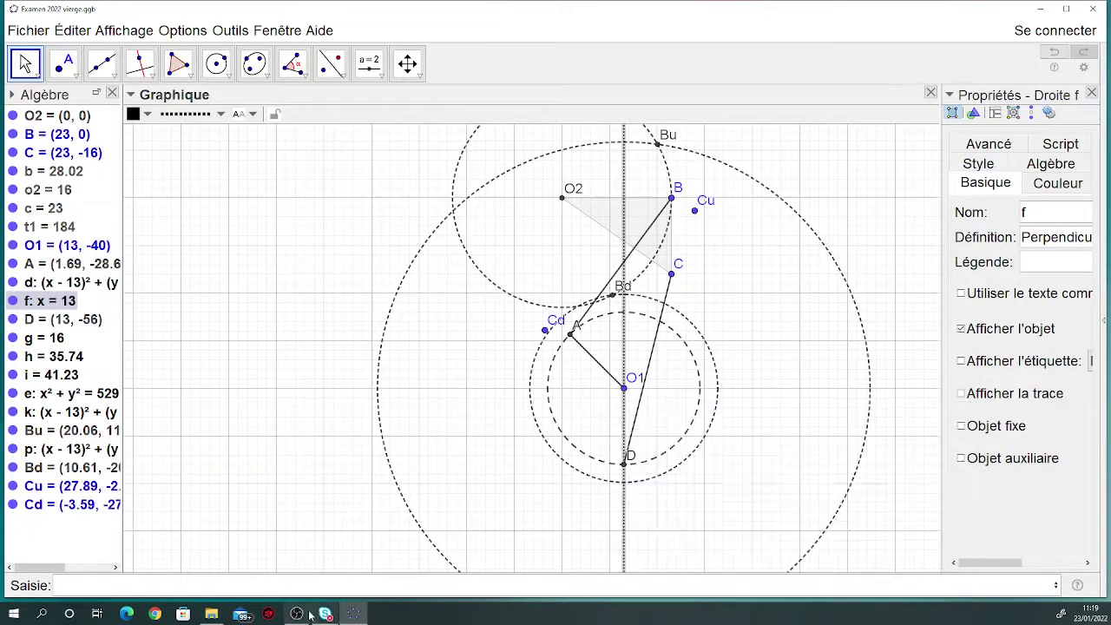
left_click(283, 587)
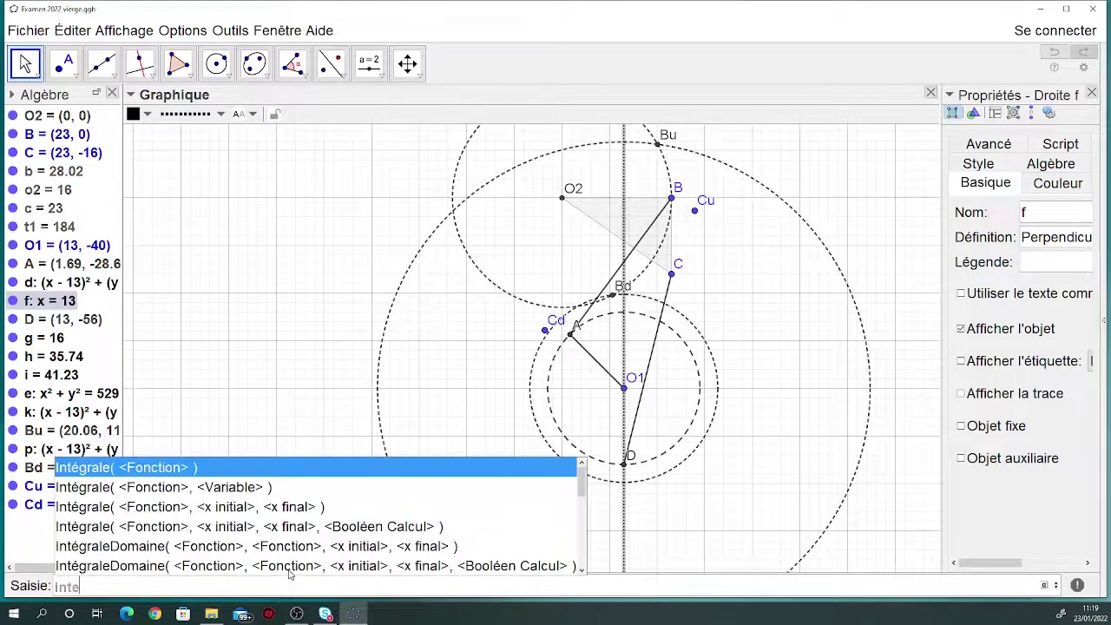
key("BackSpace")
type("e")
type("rsection(")
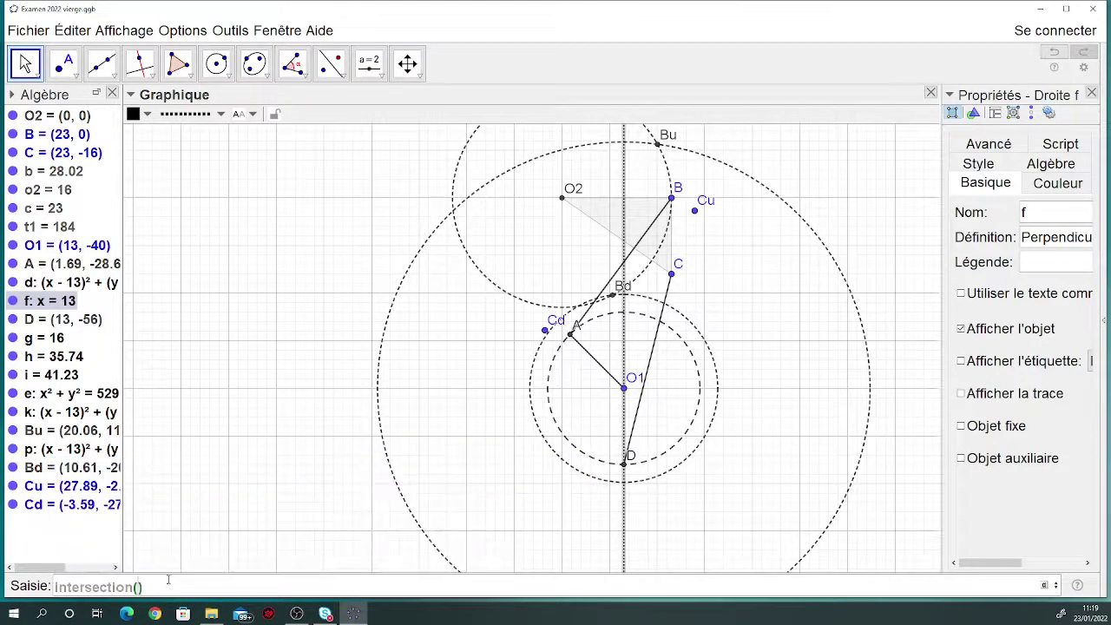
type("f,")
type("cercle(Cu,")
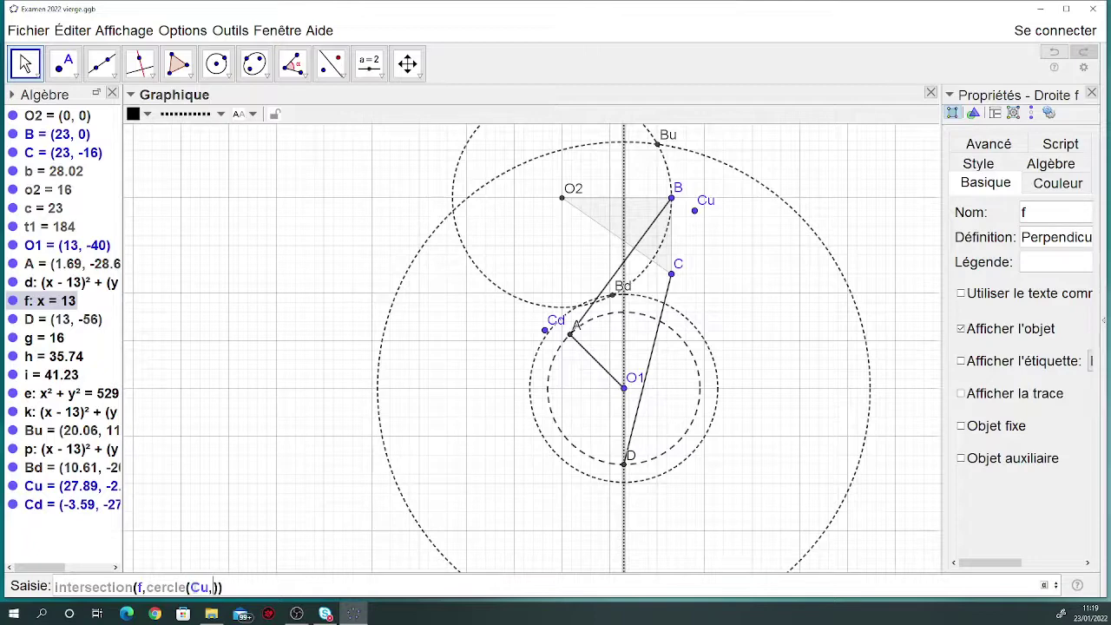
type("distance(C,D")
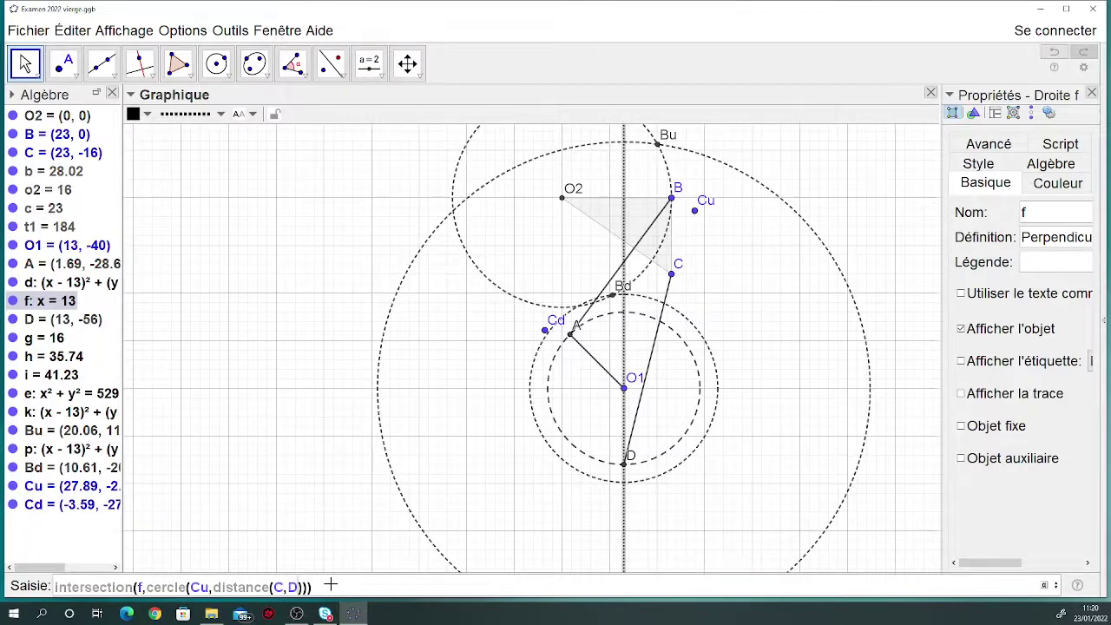
key("Return")
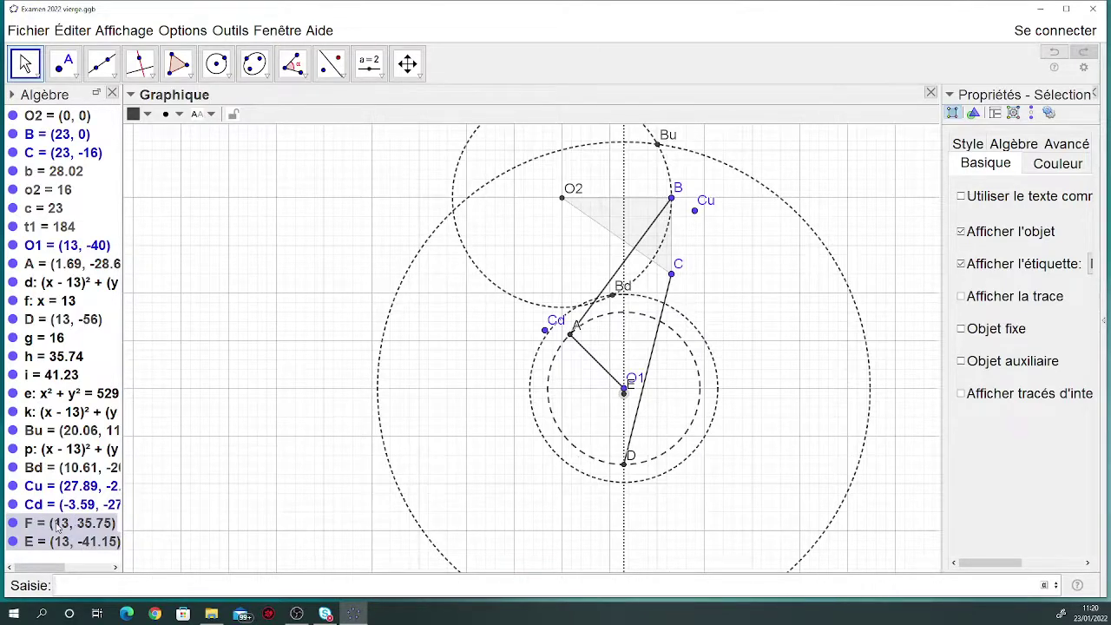
- Hide the upper intersection point F and rename the lower intersection point near O1 as Du
left_click(15, 526)
left_click(15, 525)
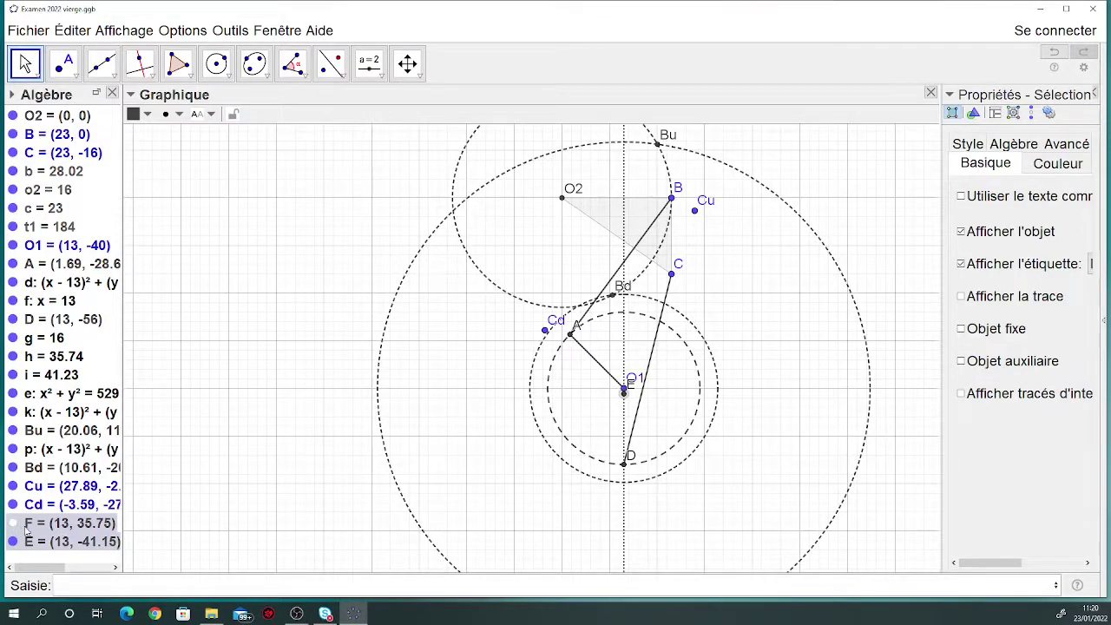
left_click(49, 543)
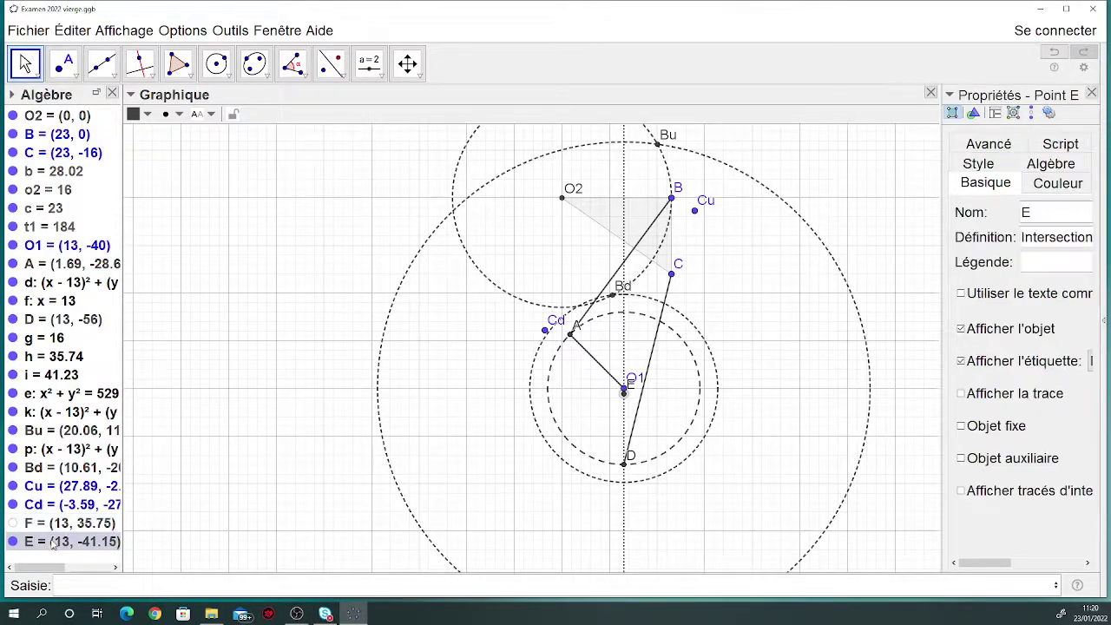
left_click(1027, 213)
type("Du")
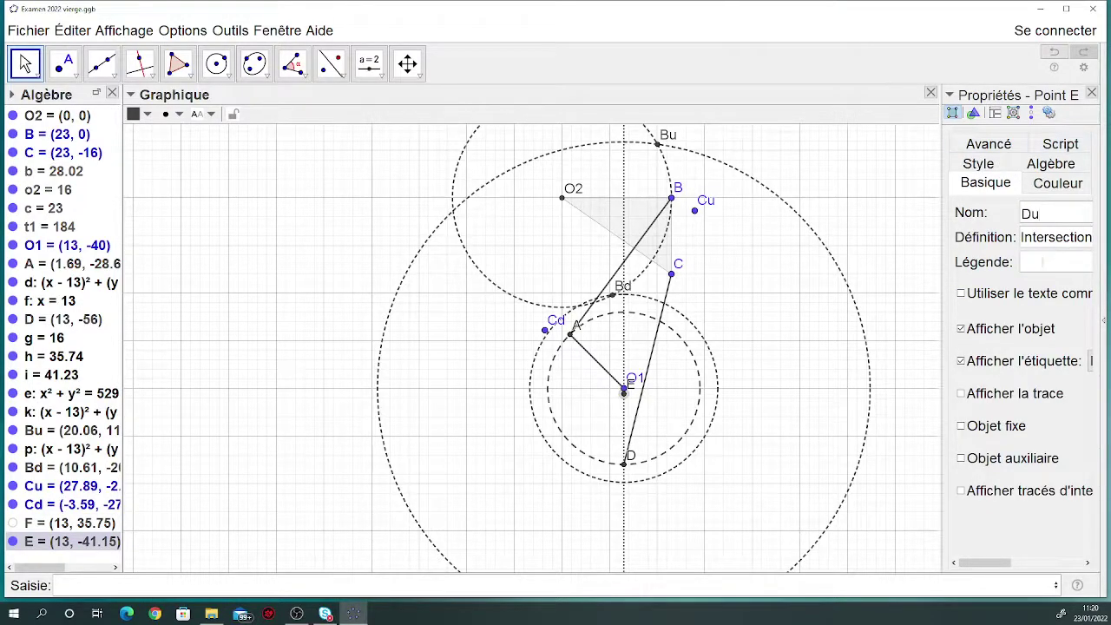
left_click(1041, 263)
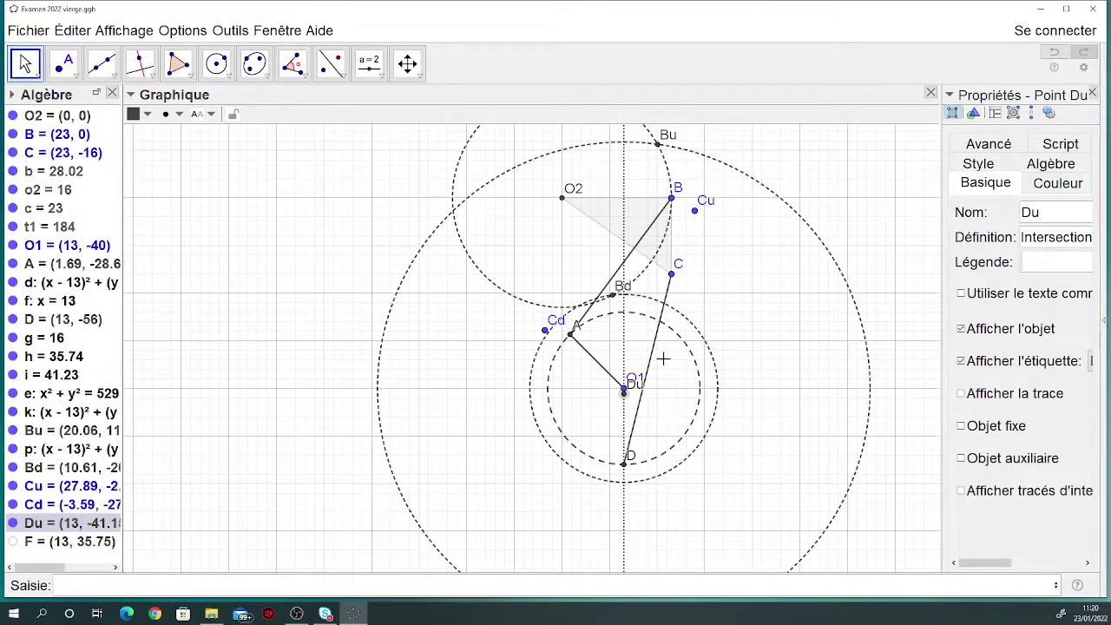
- Reuse the intersection command with Cd in place of Cu to intersect line f with the circle of radius distance(C,D)
left_click(85, 585)
key("Up")
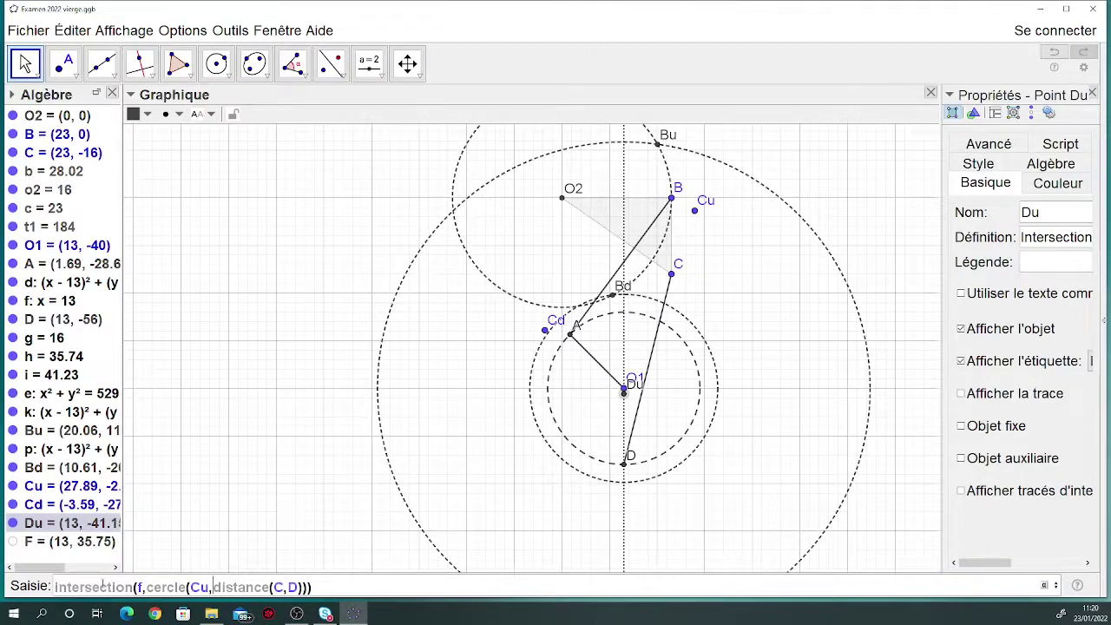
key("BackSpace")
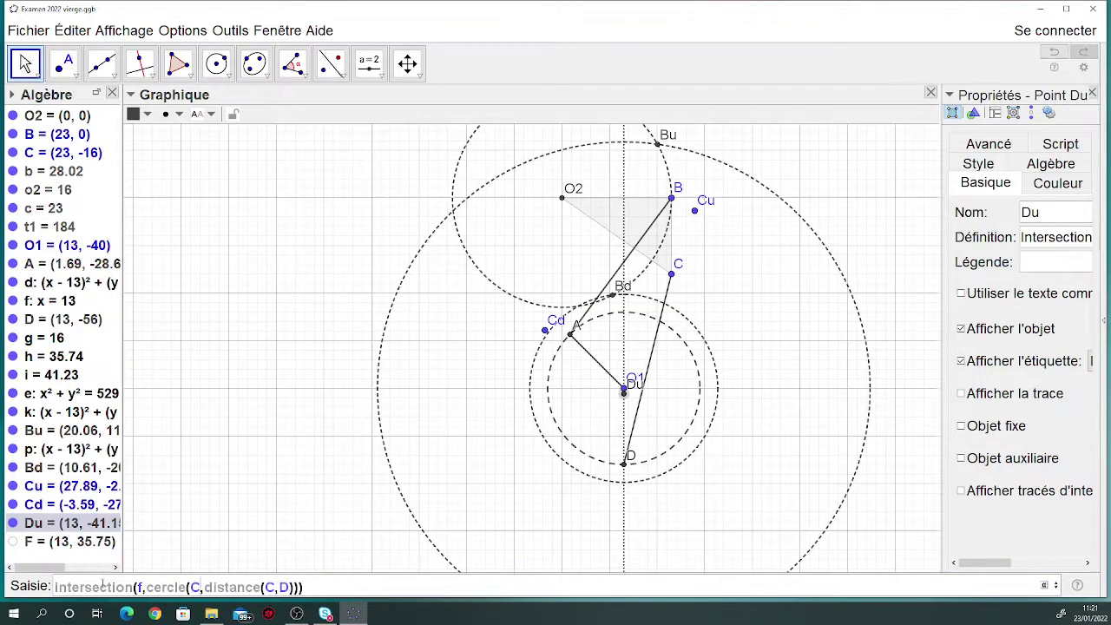
type("d")
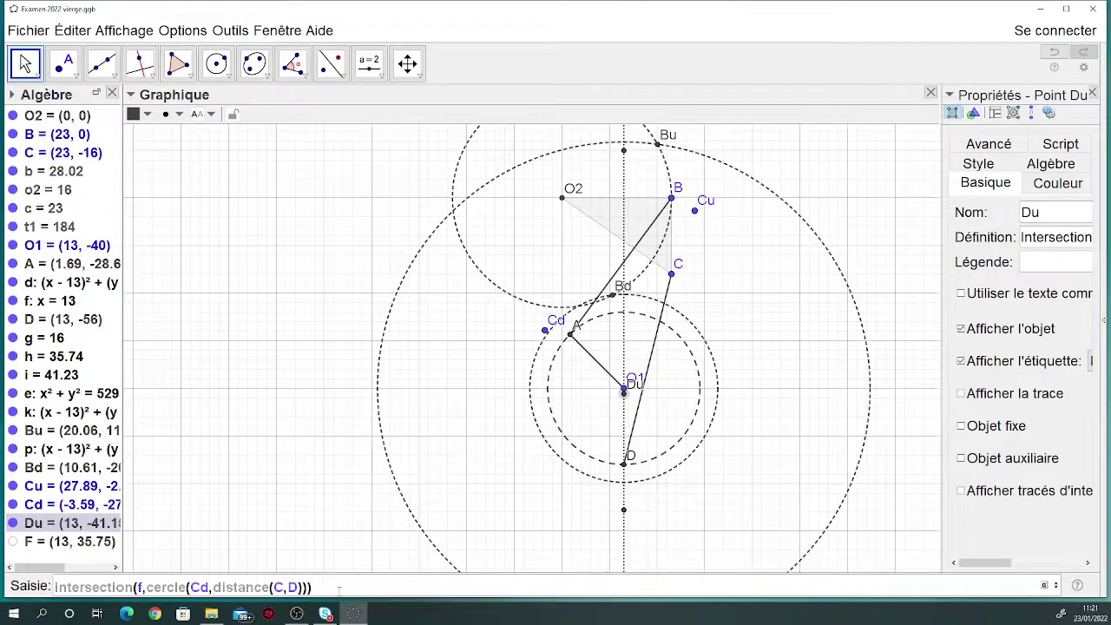
key("Return")
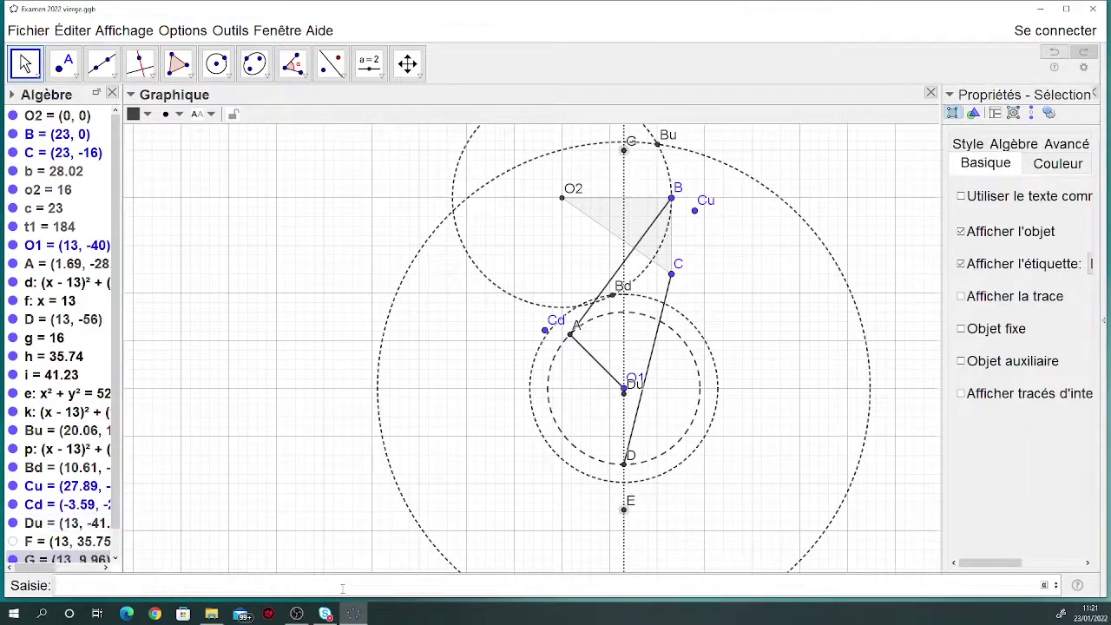
right_click(624, 513)
left_click(694, 610)
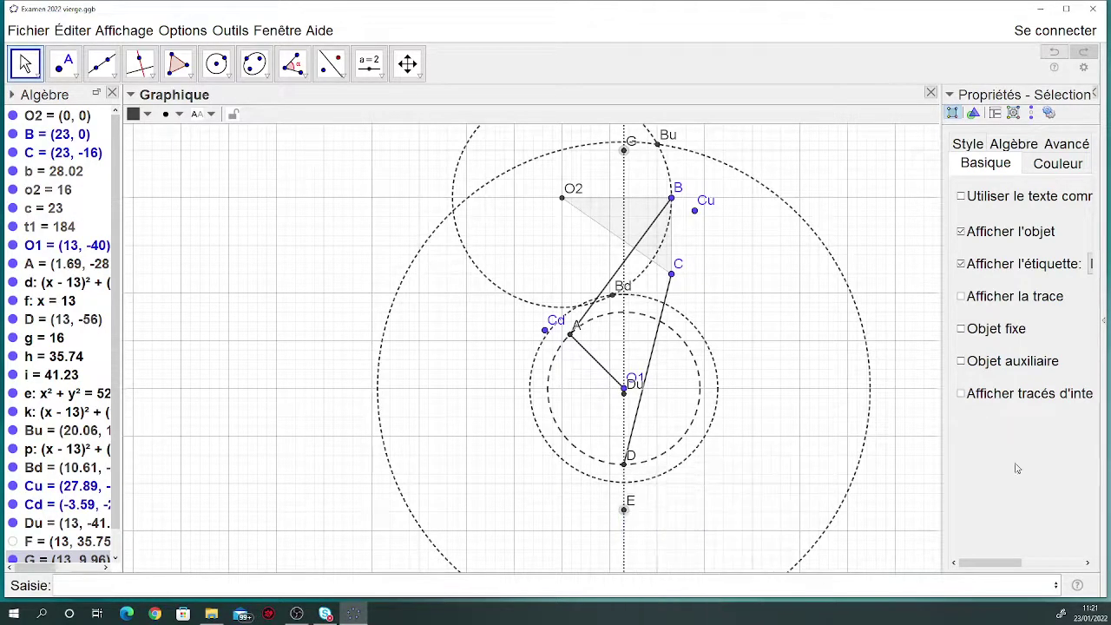
left_click(980, 161)
left_click(974, 147)
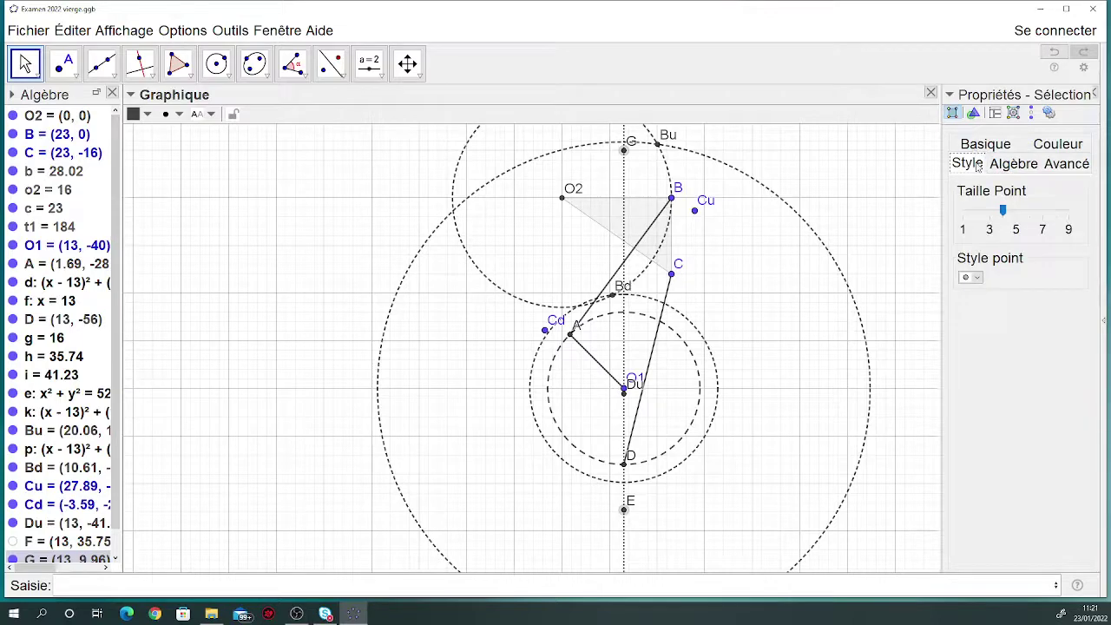
left_click(989, 150)
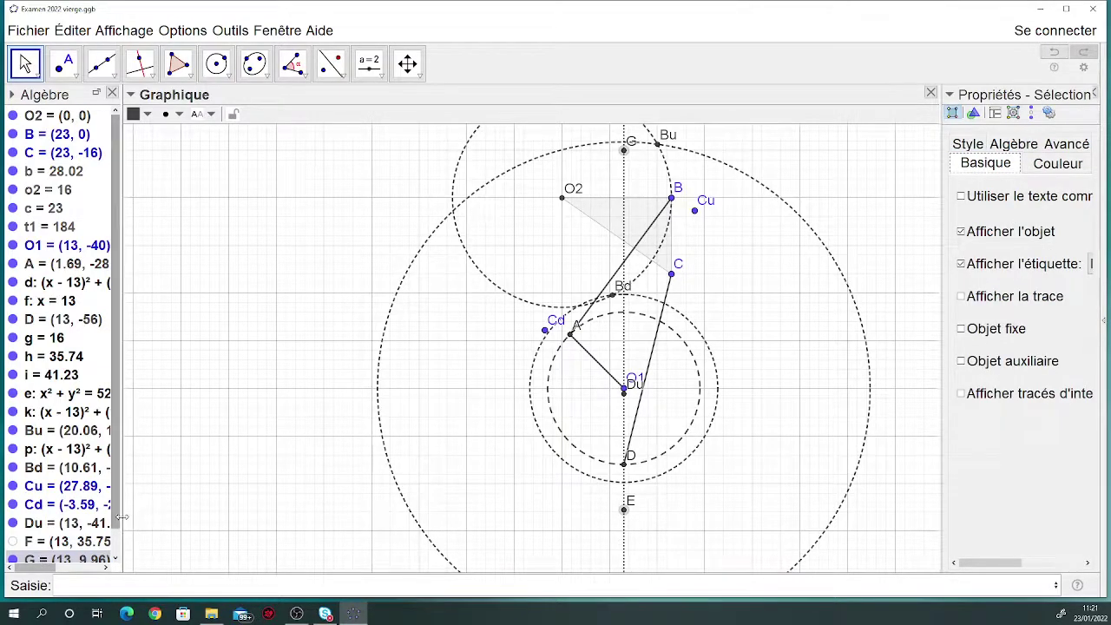
- Hide the upper intersection point G and rename the lower intersection point E, below D, as Dd
scroll(120, 539, "down", 1)
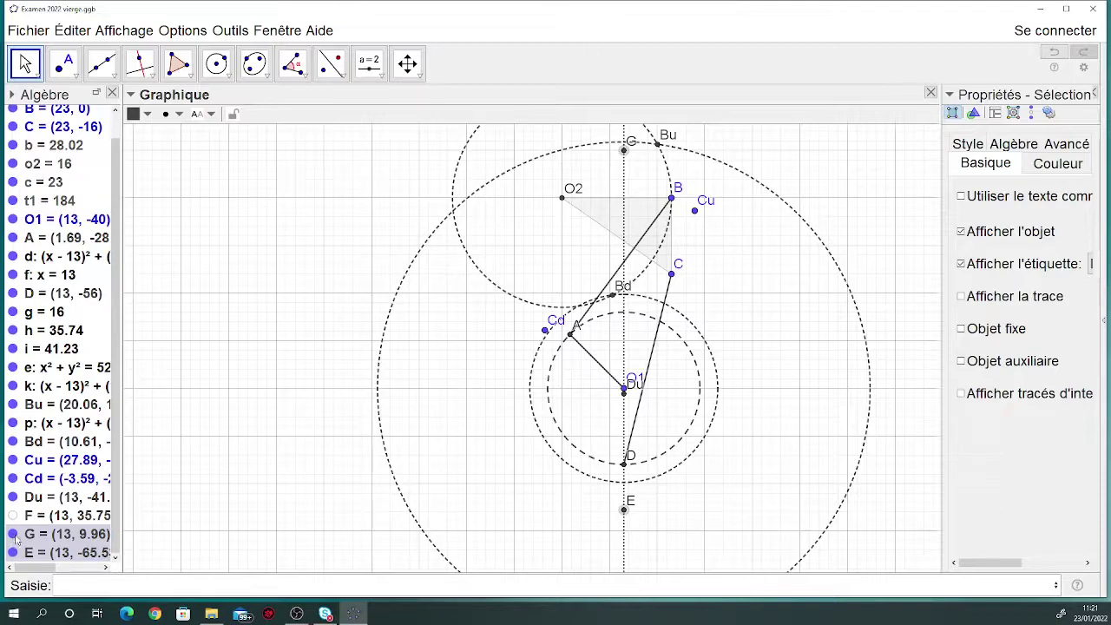
right_click(59, 553)
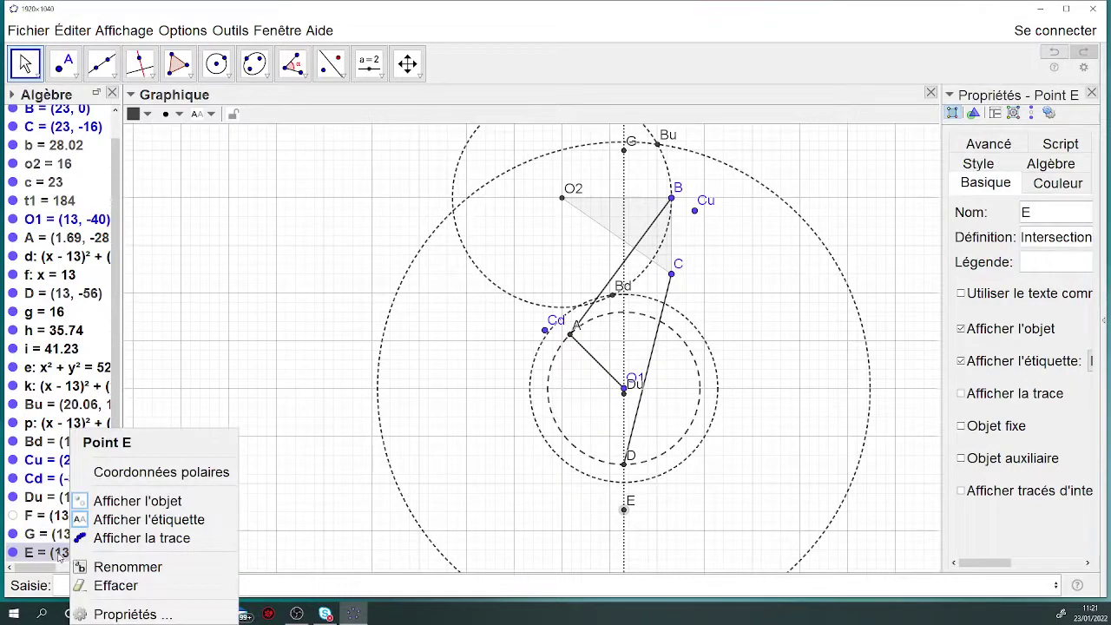
left_click(13, 534)
right_click(49, 553)
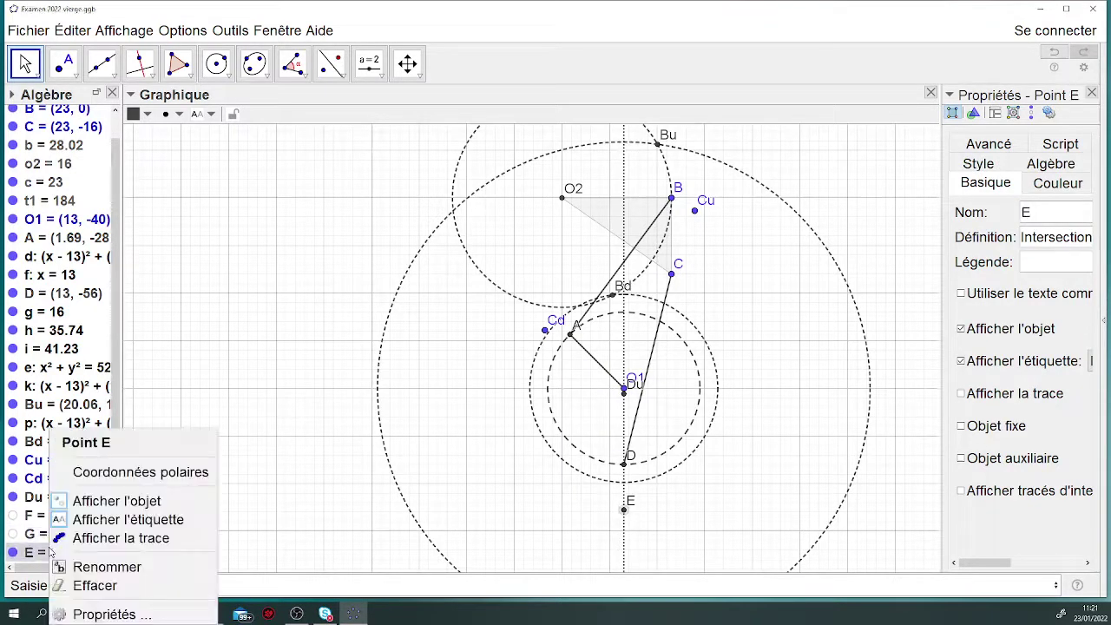
left_click(78, 615)
left_click(1014, 214)
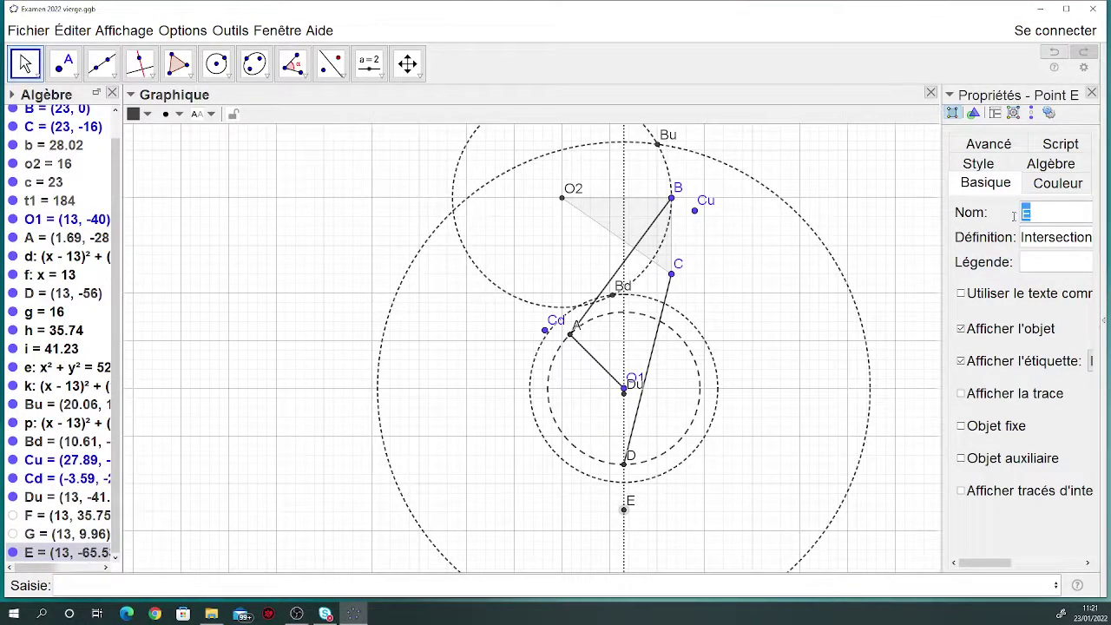
type("S")
key("Return")
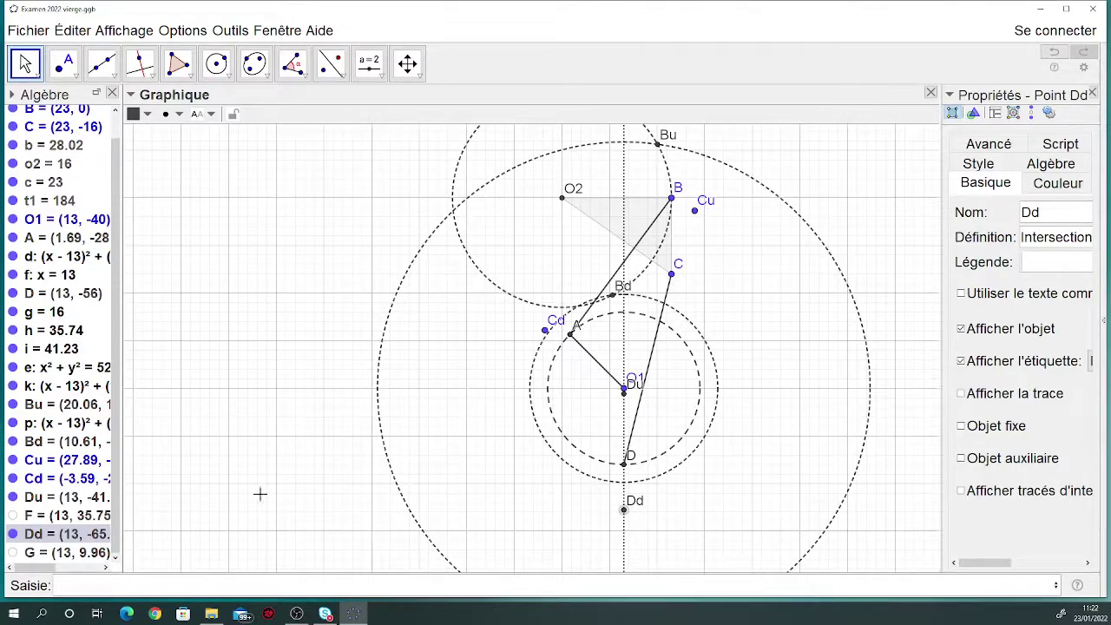
- Create a circle centred on O2 with radius distance(O2,C)+distance(C,D)
left_click(149, 571)
left_click(144, 588)
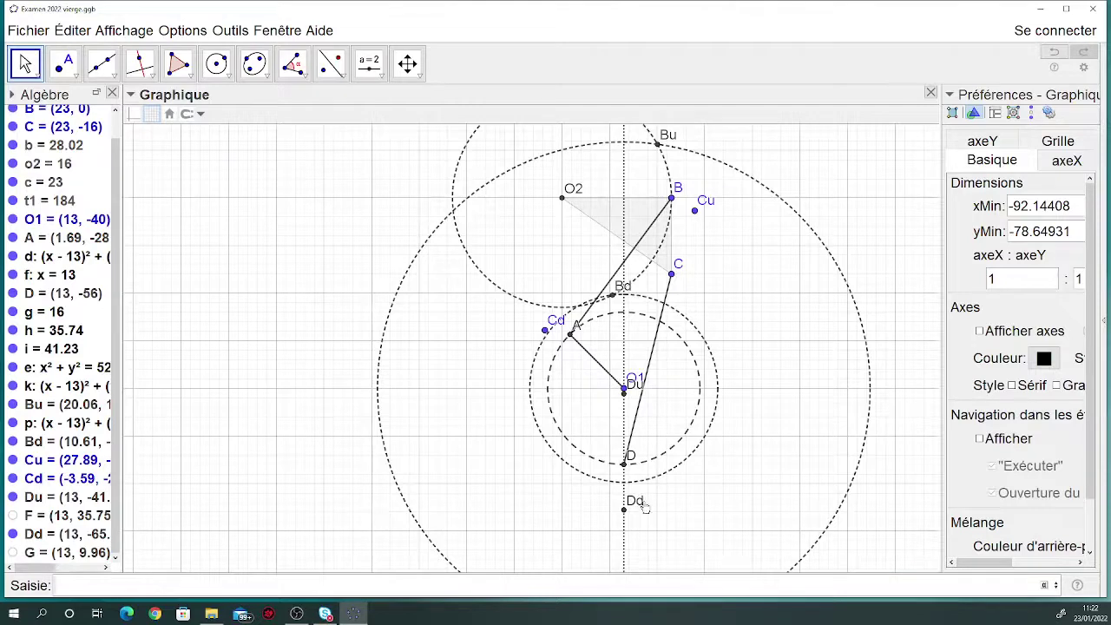
left_click(287, 585)
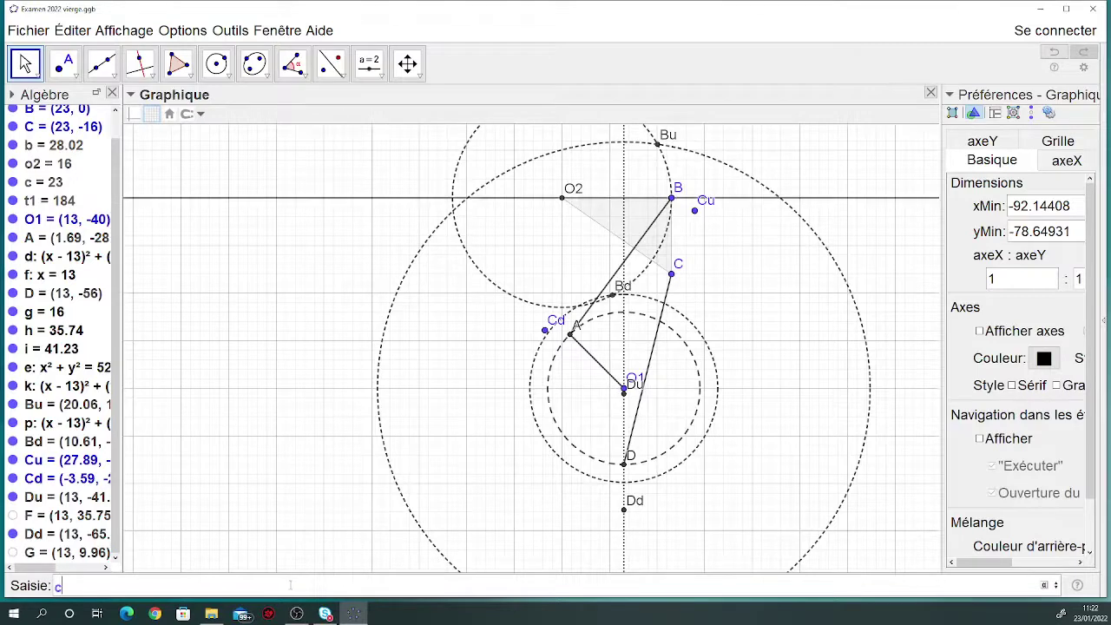
type("cercle(O2")
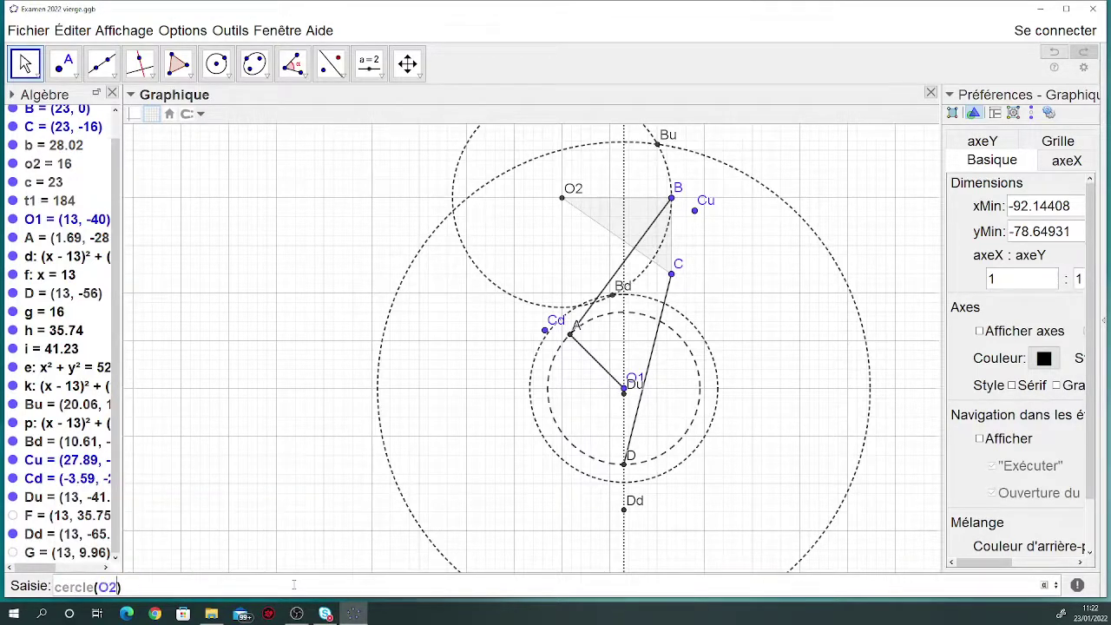
type(",distan")
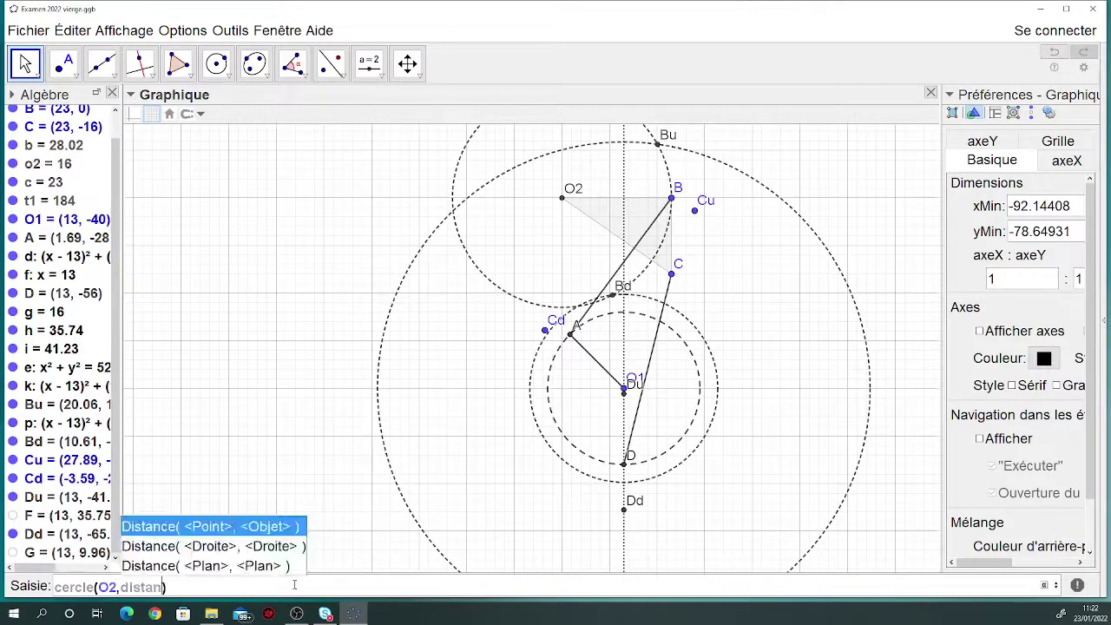
type("ce(")
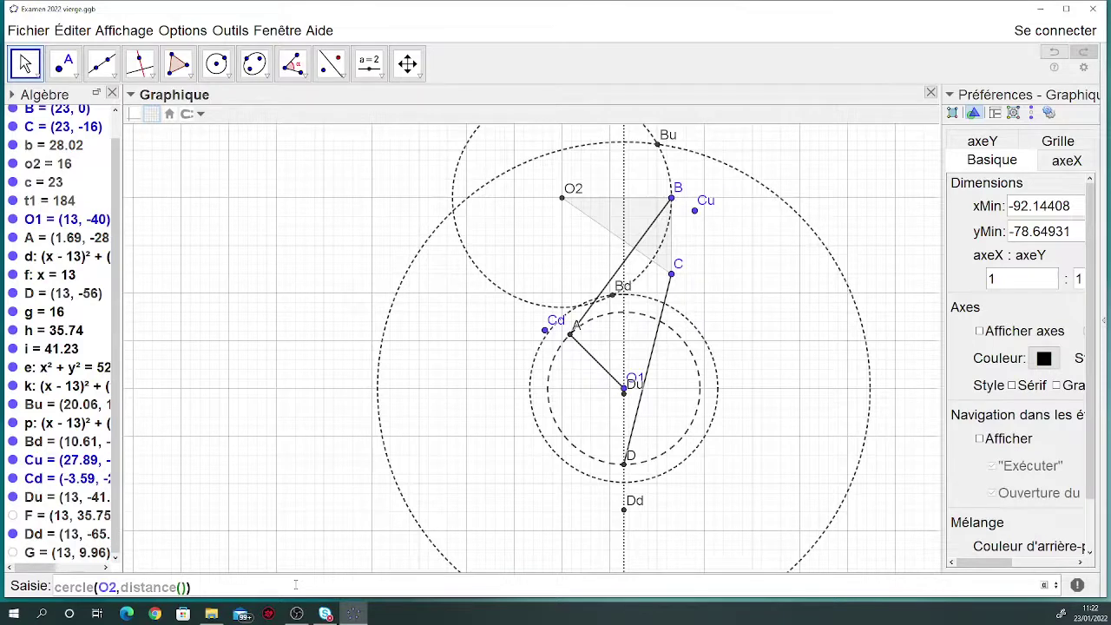
type("O2,C")
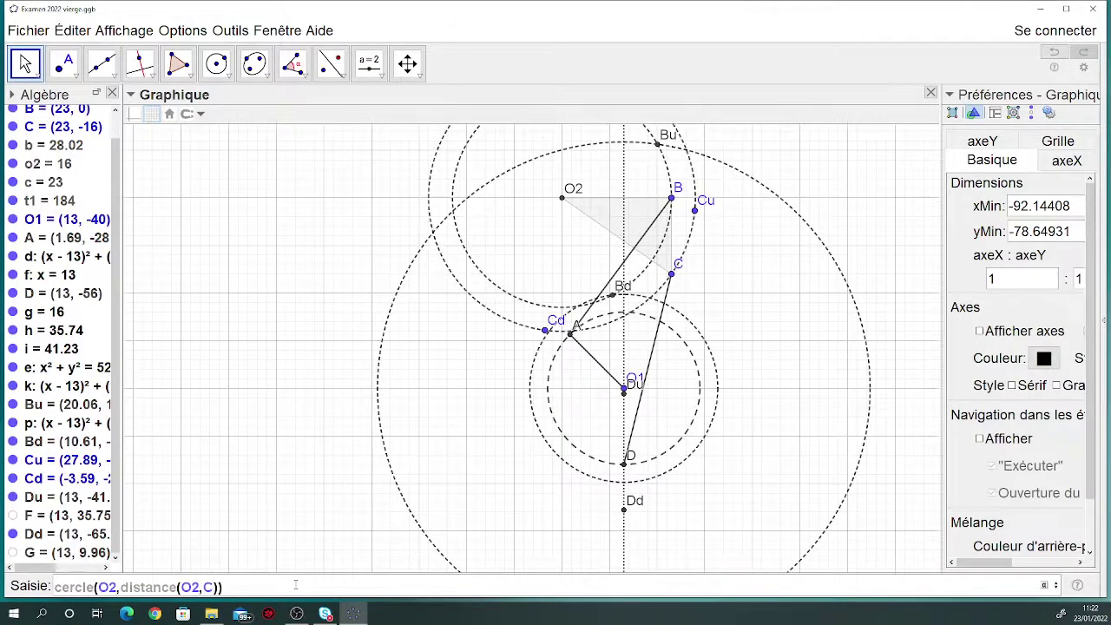
type("+-")
key("BackSpace")
key("BackSpace")
key("Right")
type("+")
type("distance(")
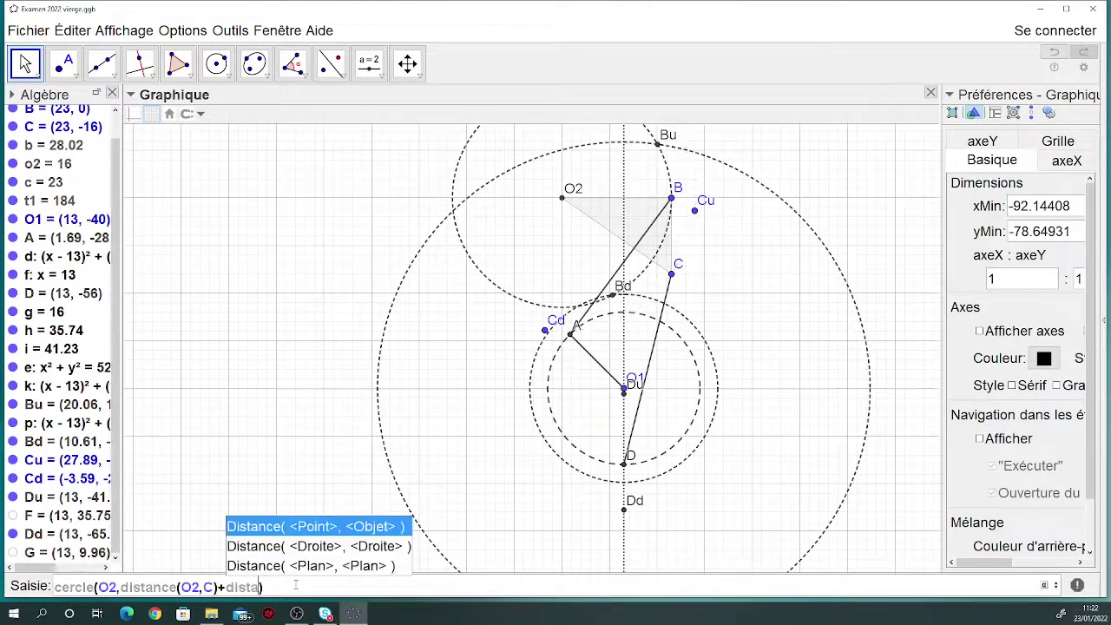
type("C,D")
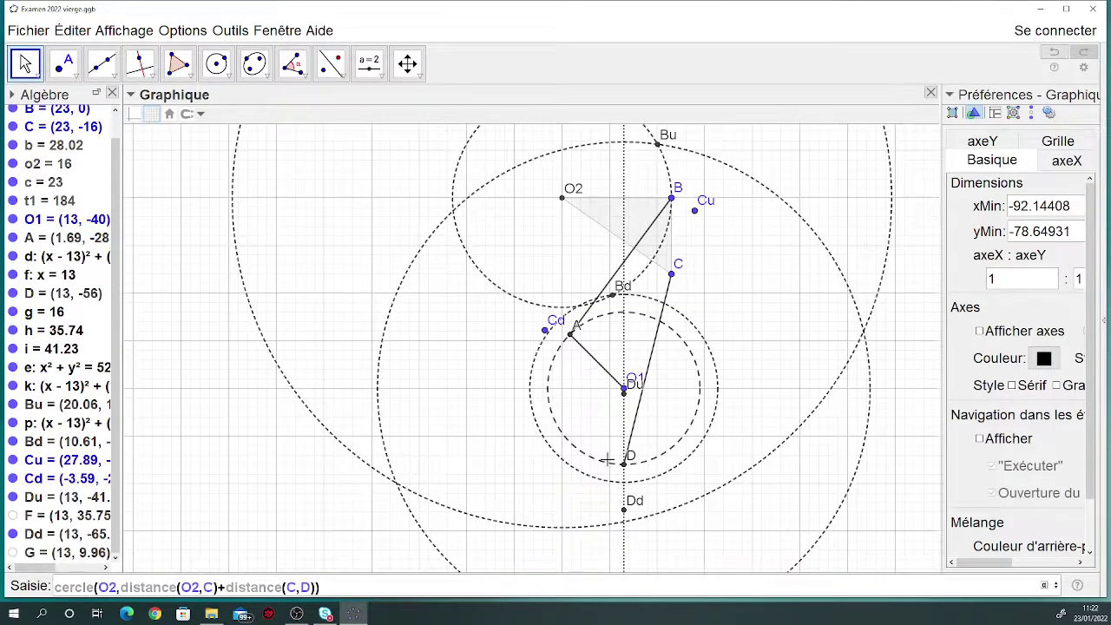
key("Return")
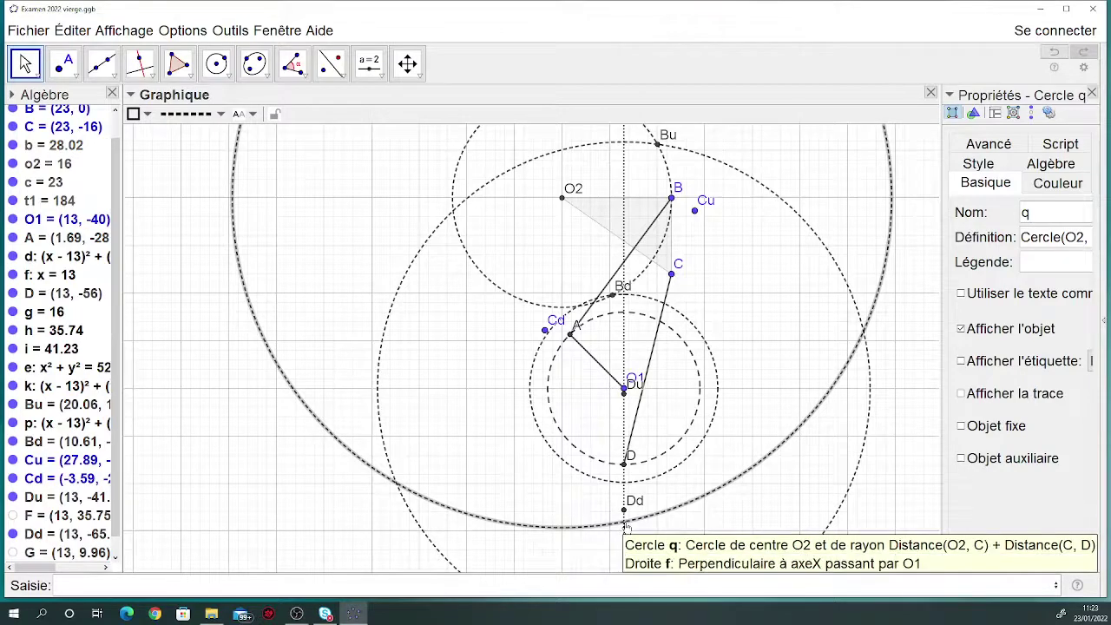
- Place a point where the new large circle meets the vertical line f below Dd and rename it Dmax
left_click(63, 63)
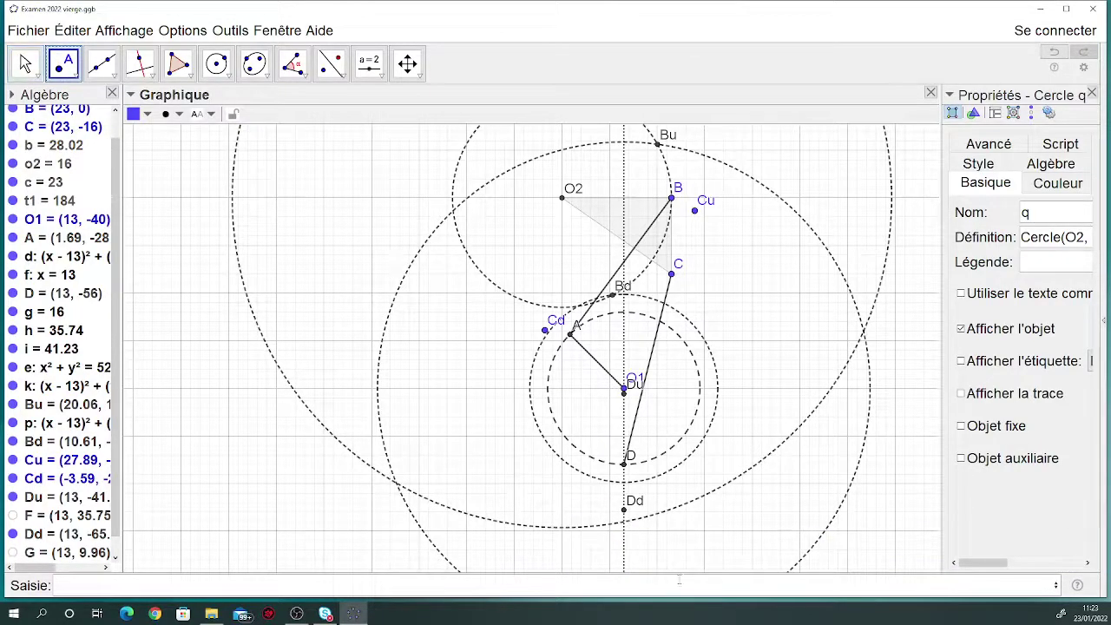
left_click(624, 520)
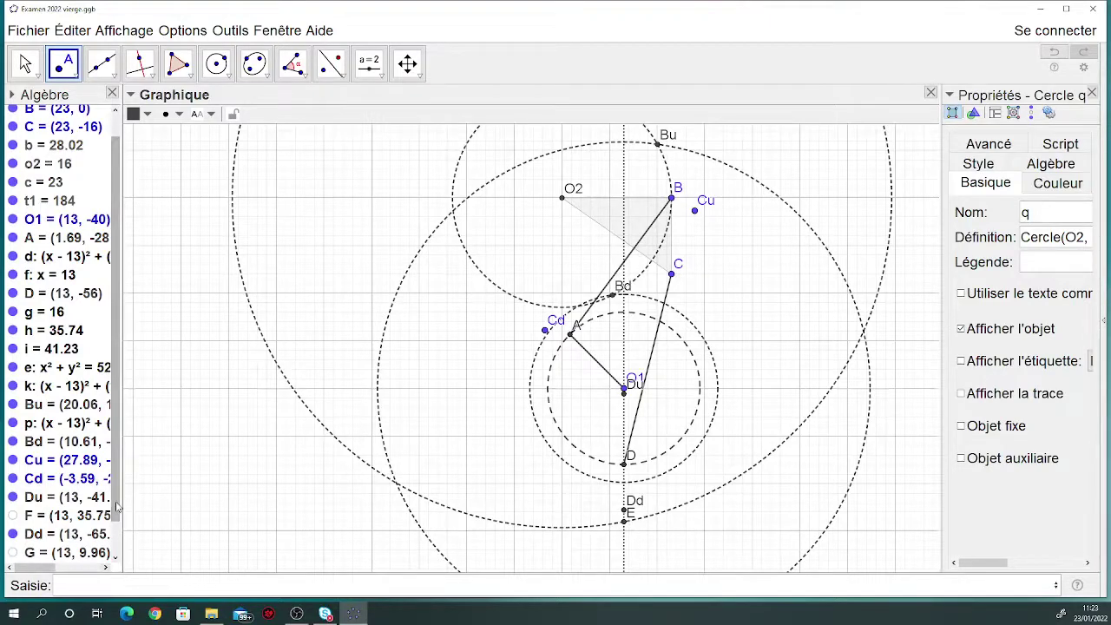
scroll(91, 551, "down", 1)
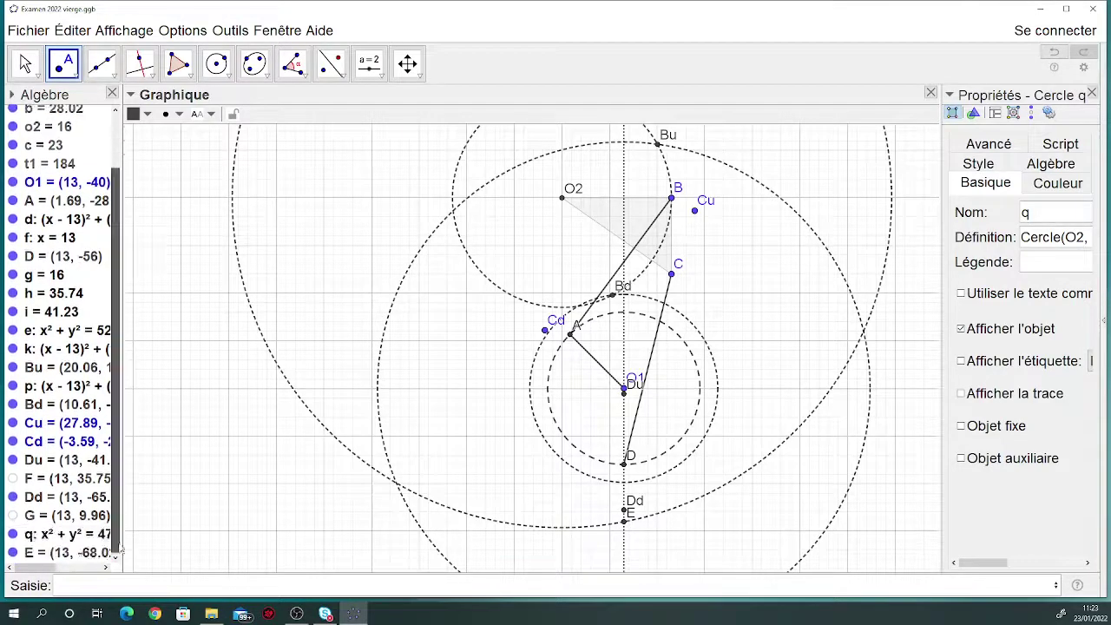
right_click(74, 554)
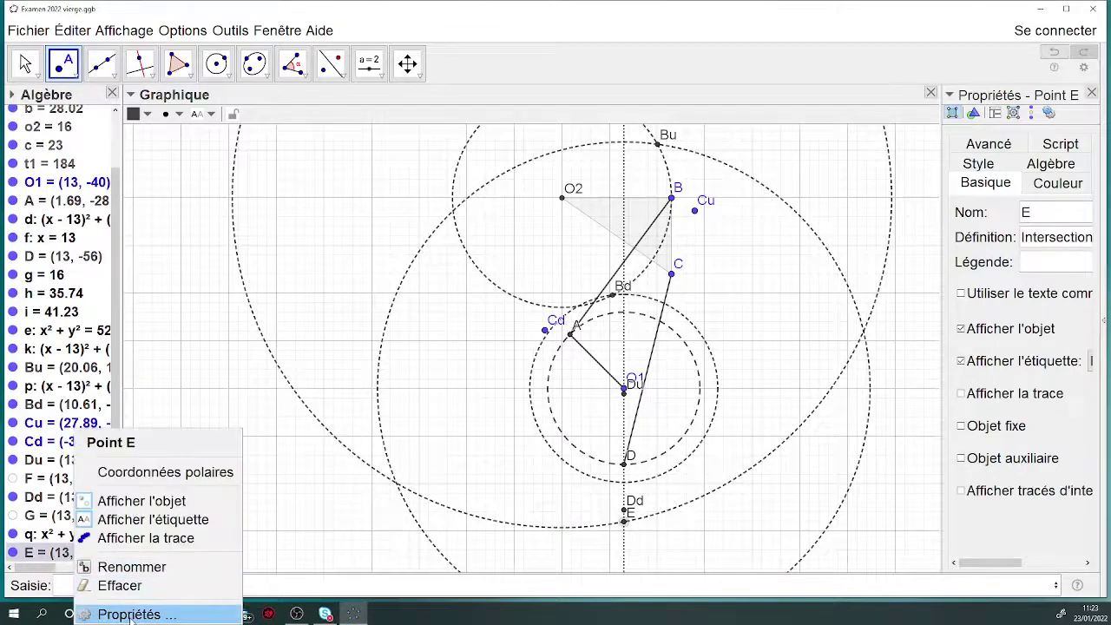
left_click(131, 614)
left_click(1026, 213)
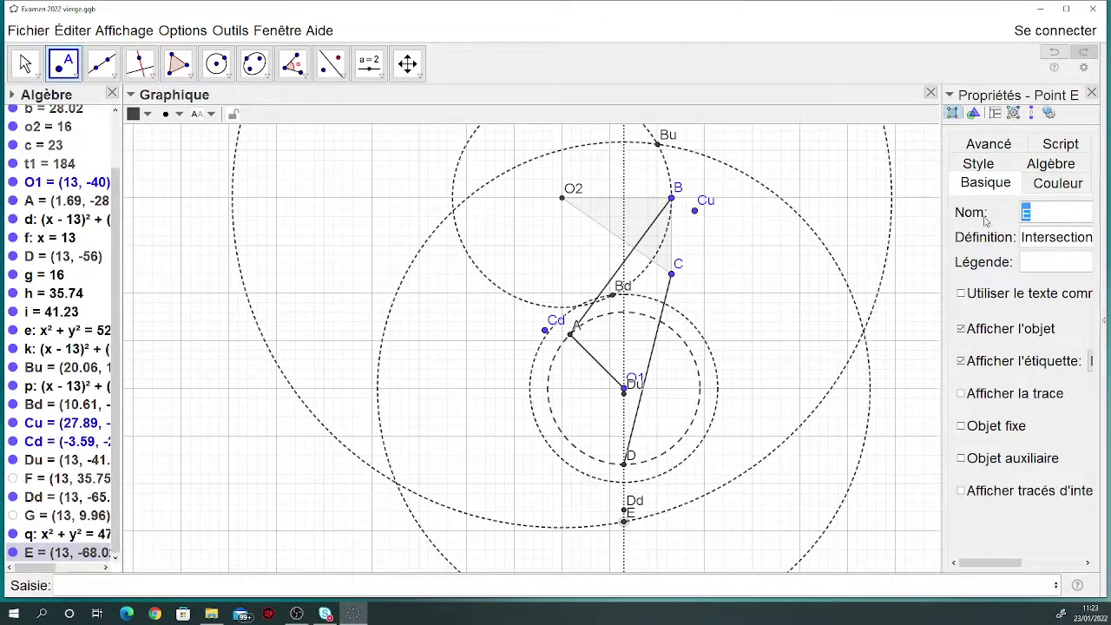
type("Dmax")
key("Return")
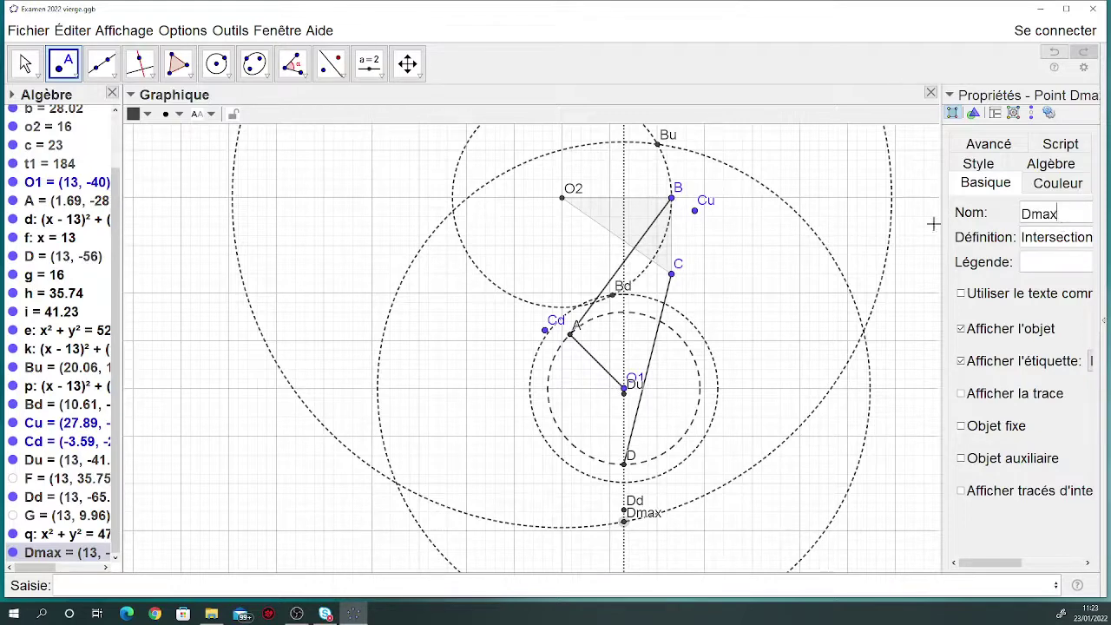
- Reuse the circle command to create a circle centred on O2 with radius -distance(O2,C)+distance(C,D)
left_click(233, 583)
key("Up")
key("Return")
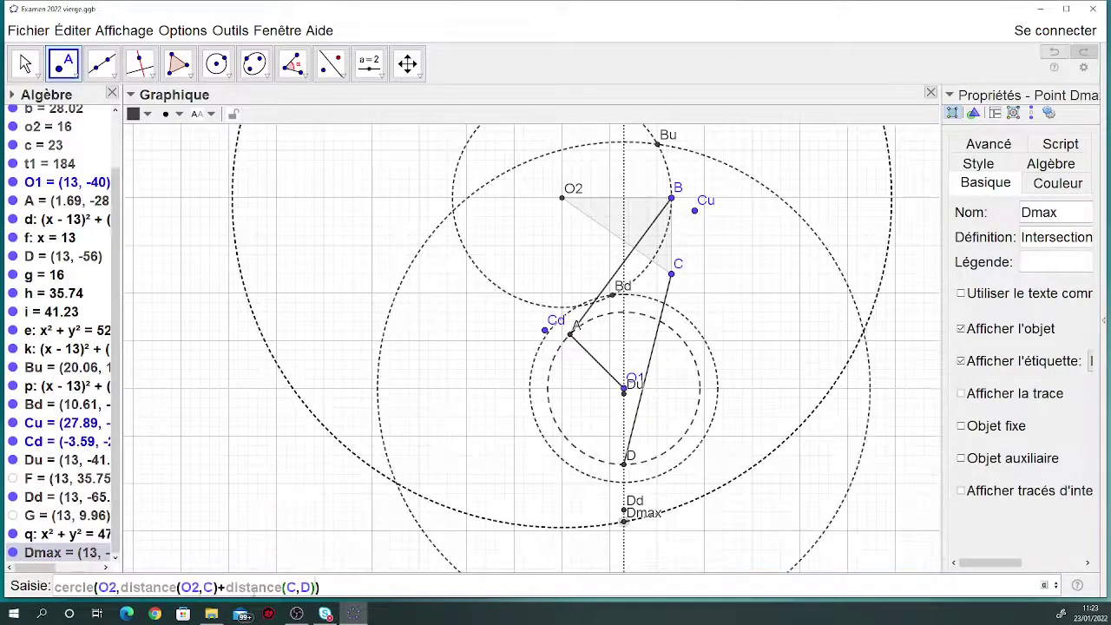
key("Left")
key("Left")
key("Left")
key("Left")
key("Left")
key("Left")
type("-")
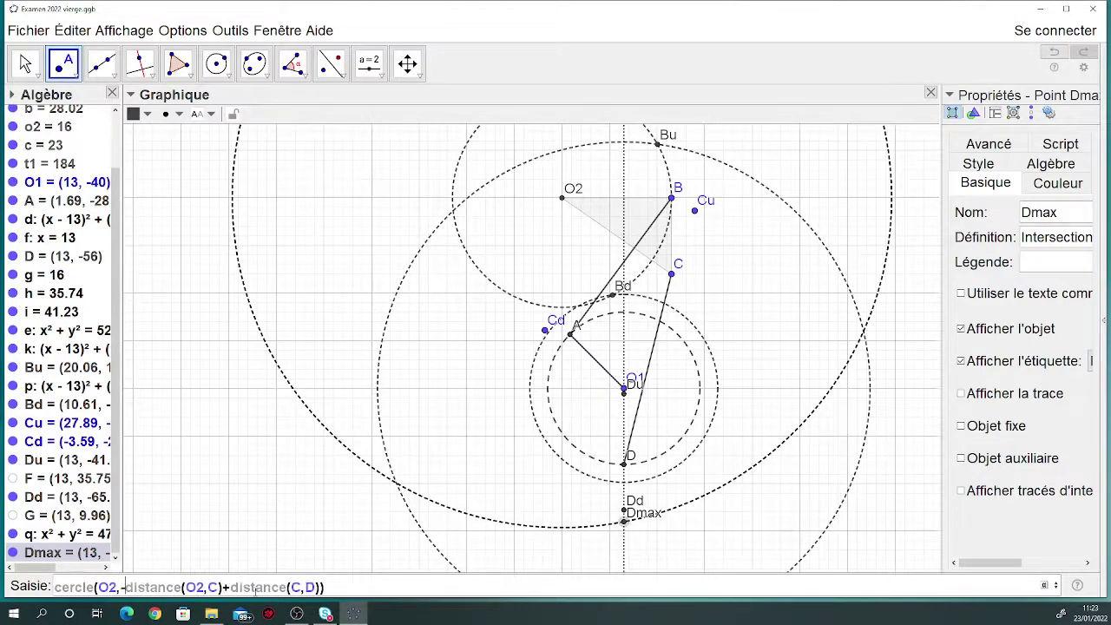
left_click(341, 588)
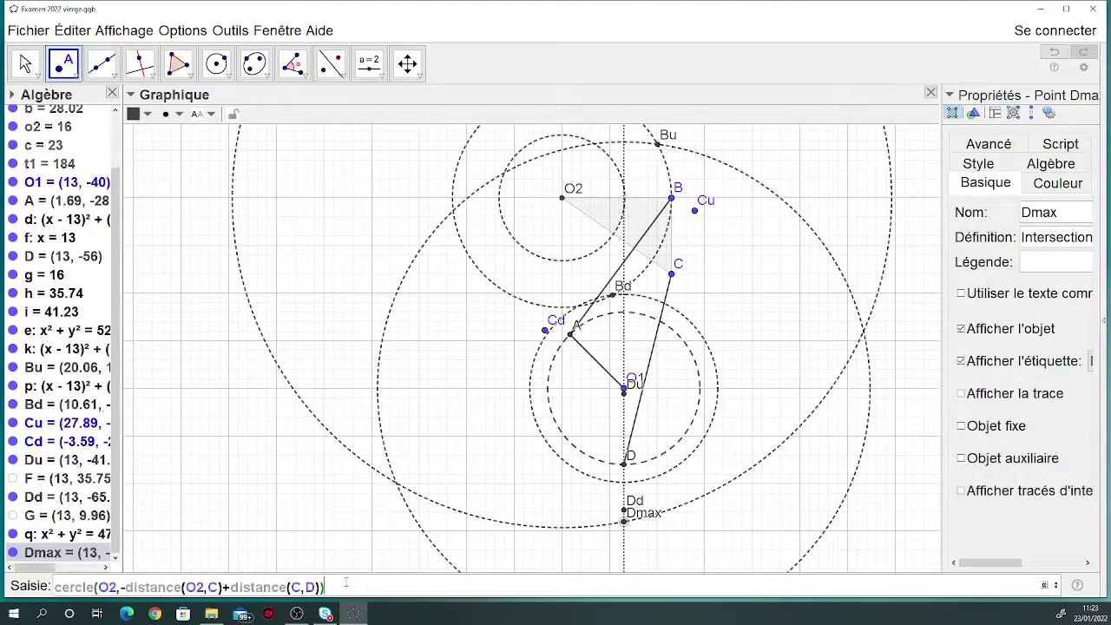
key("Return")
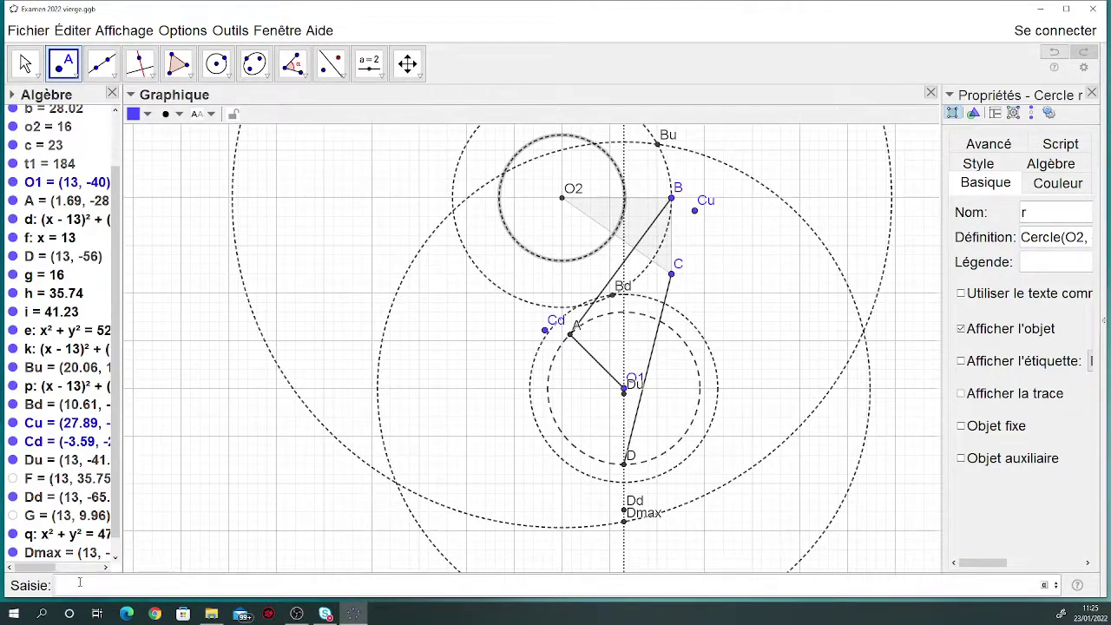
- Define the angle t2=0° and show it as a slider in the graphics view
type("e")
key("BackSpace")
type("2")
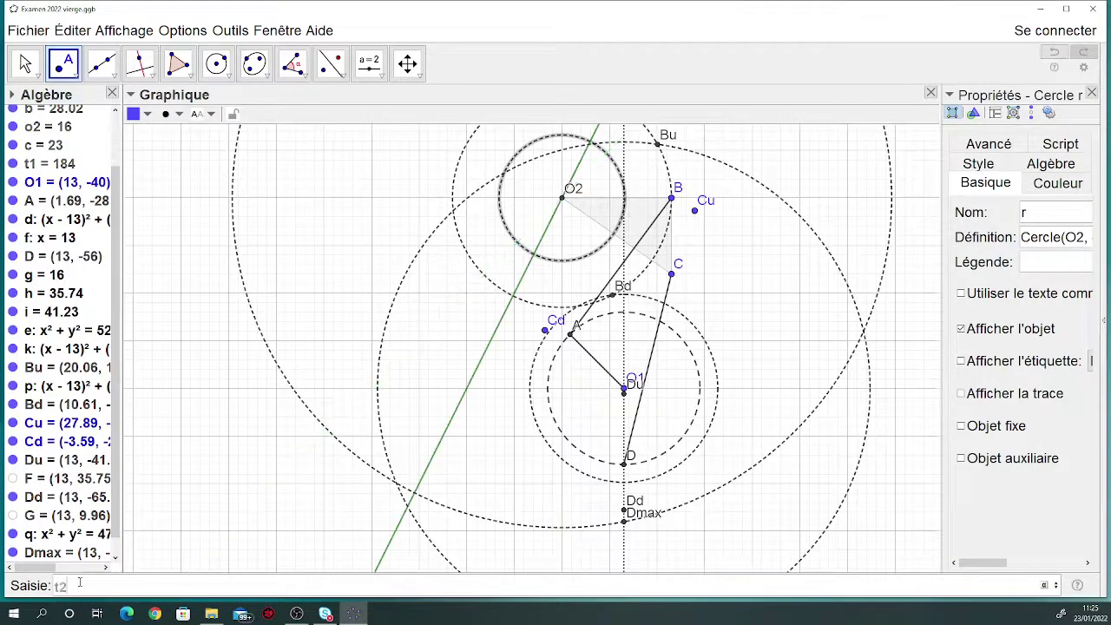
type("=6°")
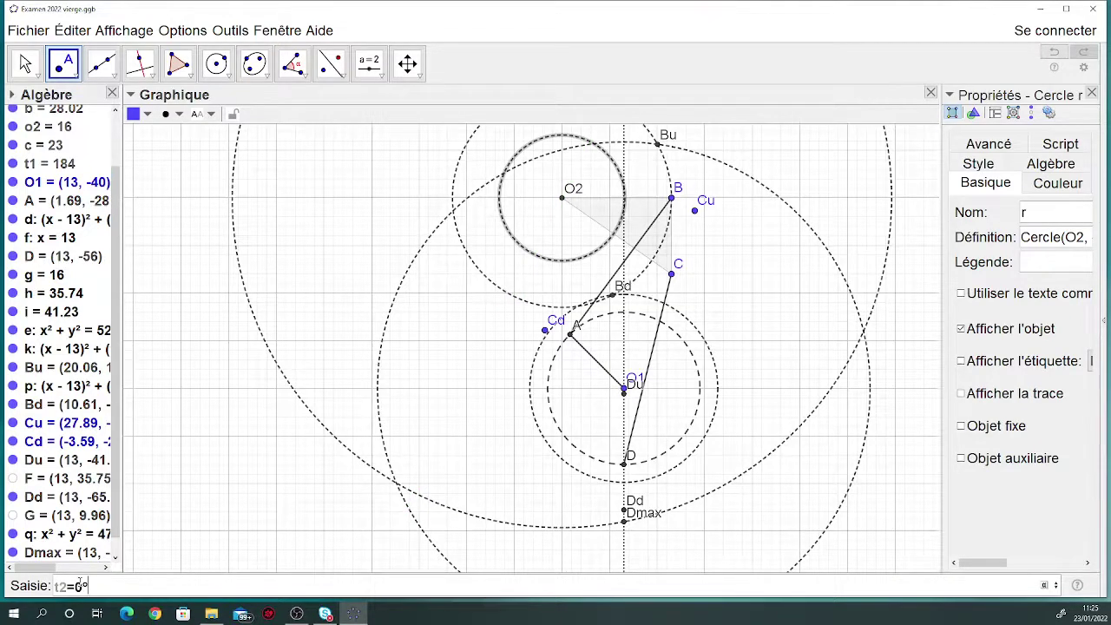
key("Return")
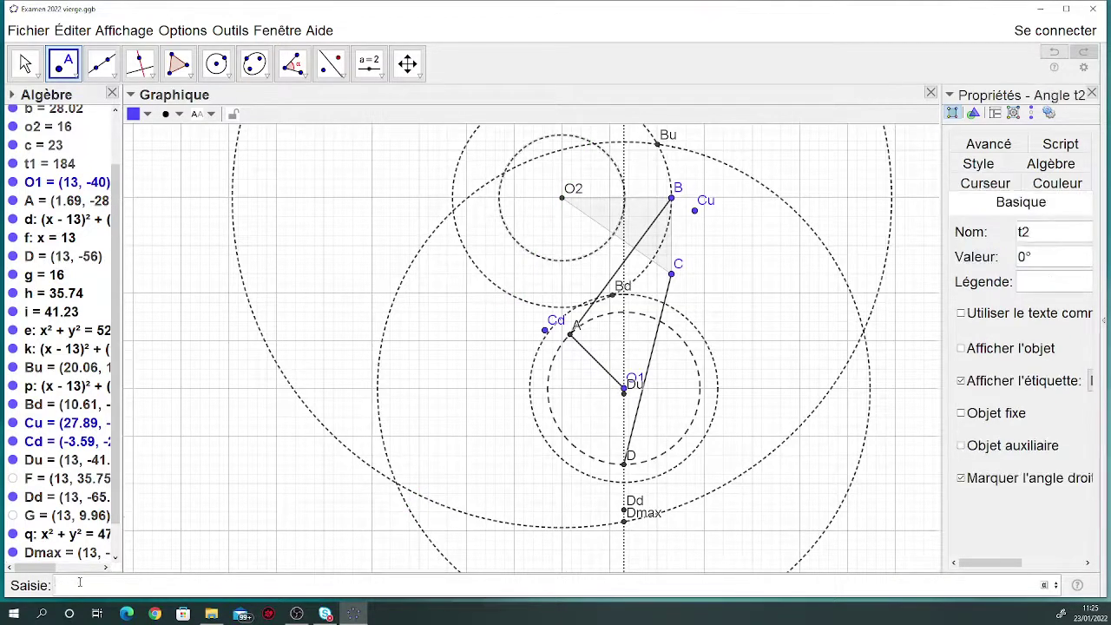
scroll(100, 512, "down", 1)
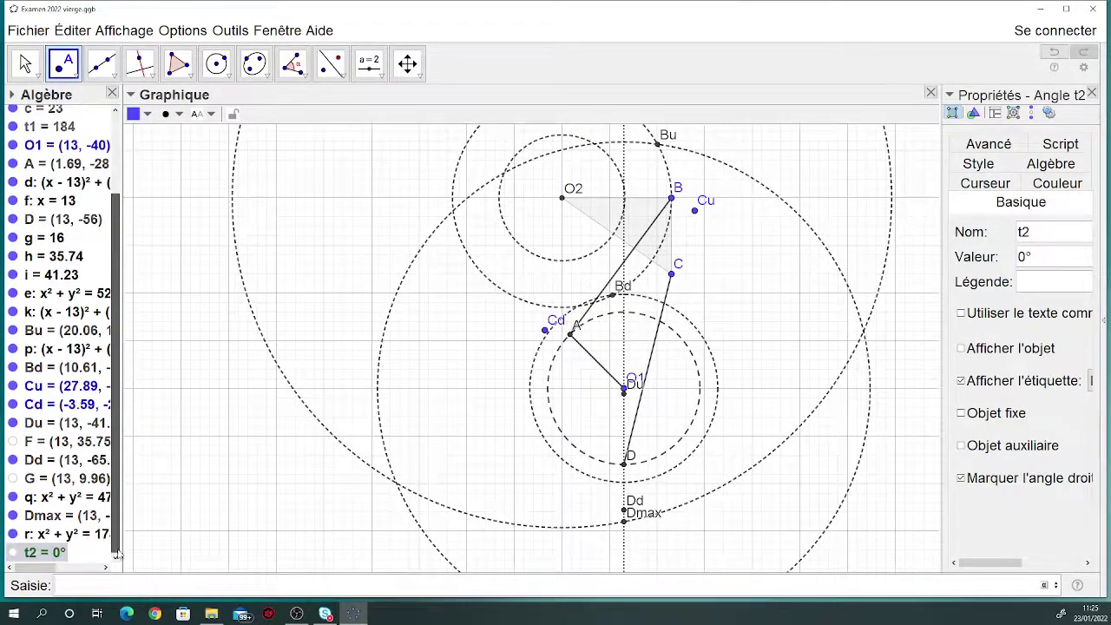
left_click(13, 553)
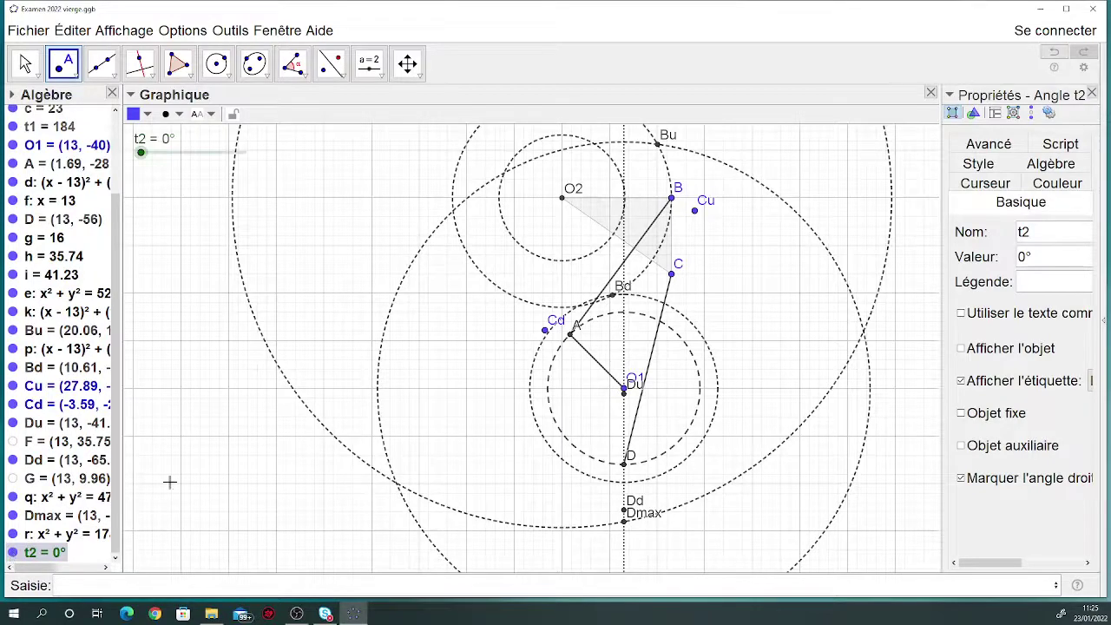
- Open the slider properties of angle t2 and widen the properties view to examine its interval and animation settings
key("Escape")
right_click(154, 157)
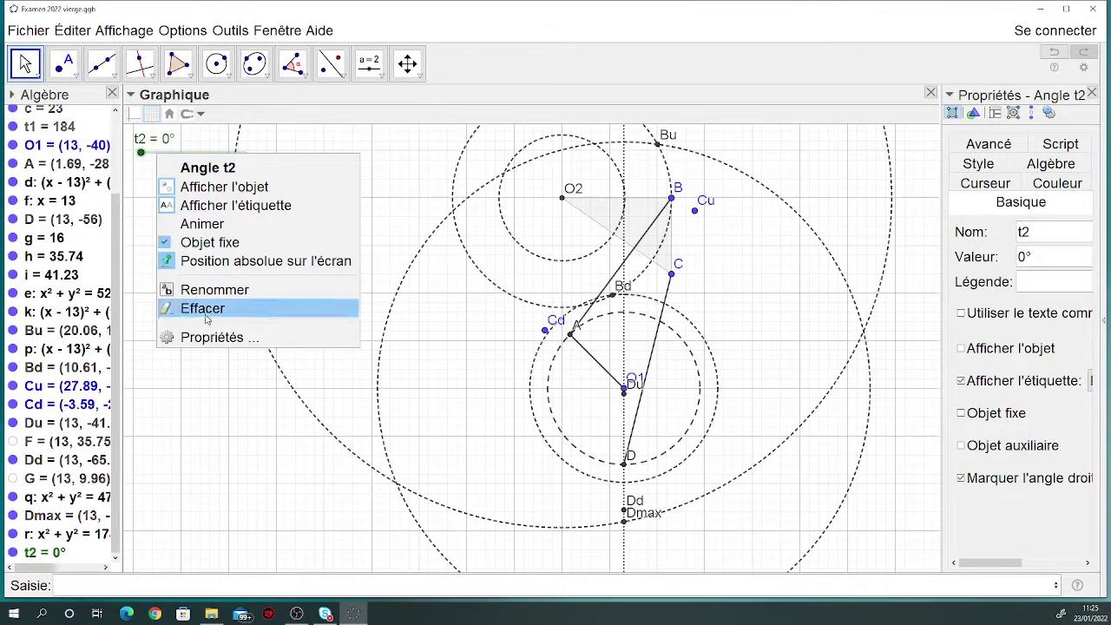
left_click(200, 337)
left_click(985, 183)
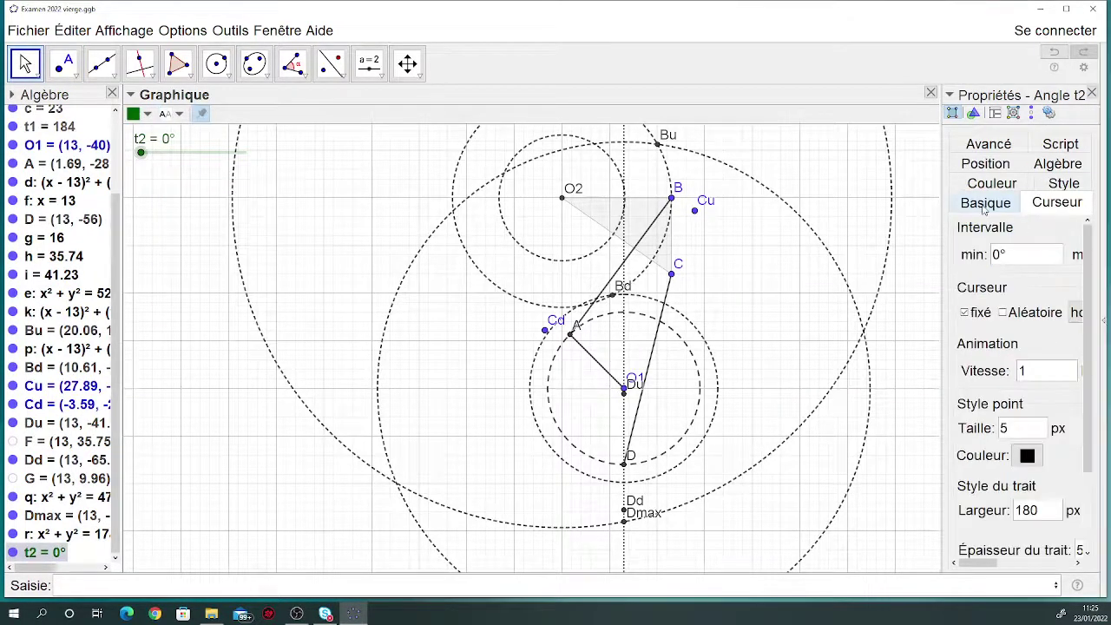
left_click_drag(940, 276, 840, 276)
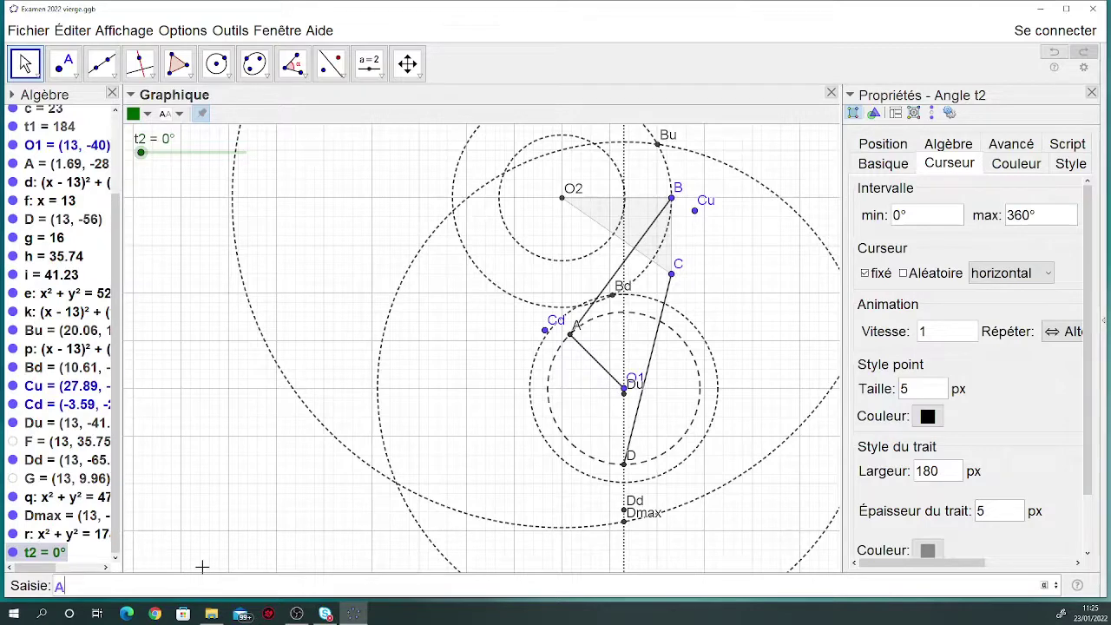
- Define the point Am=O1+distance(O1,A)*(cos(t2),sin(t2)) so that it depends on angle t2
type("m(")
type("uis")
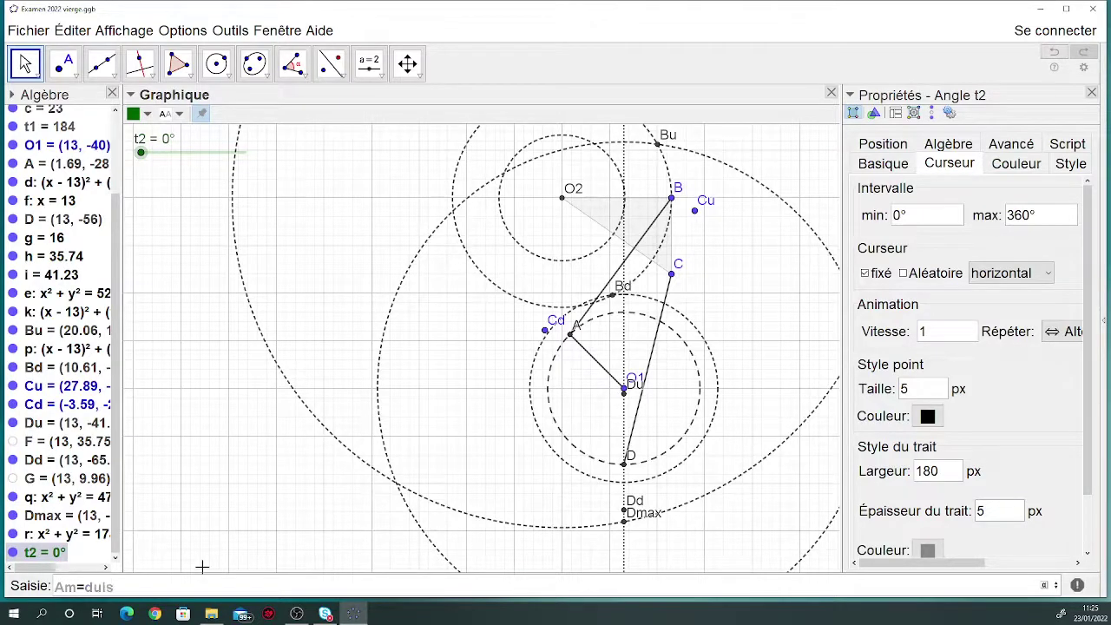
key("BackSpace")
key("BackSpace")
key("BackSpace")
type("istance(")
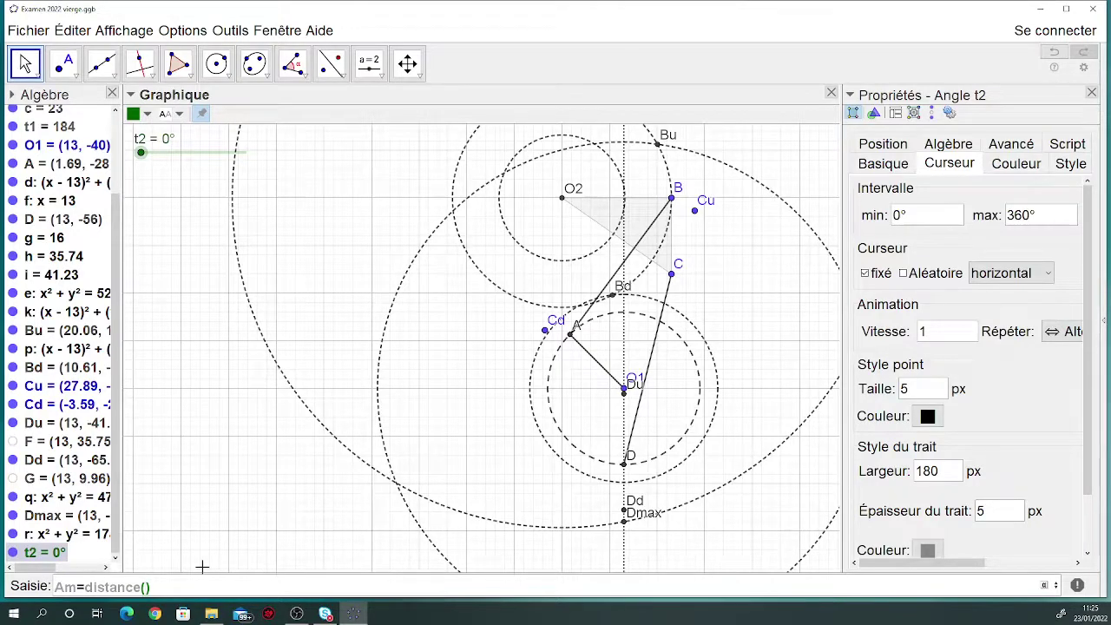
key("Left")
key("Left")
type("O")
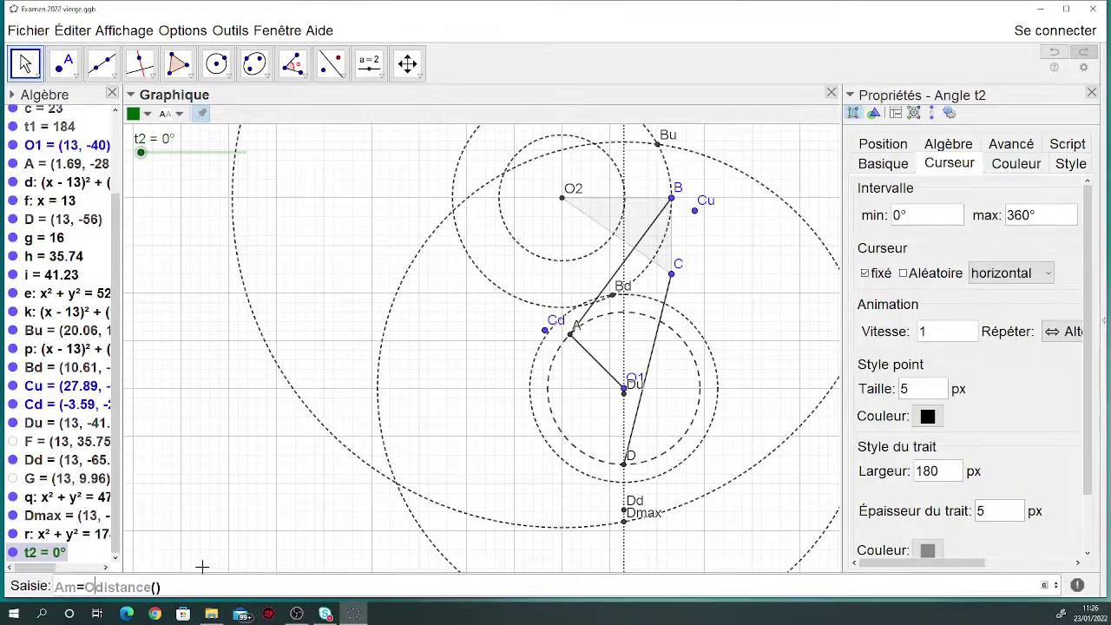
type("1+distance(")
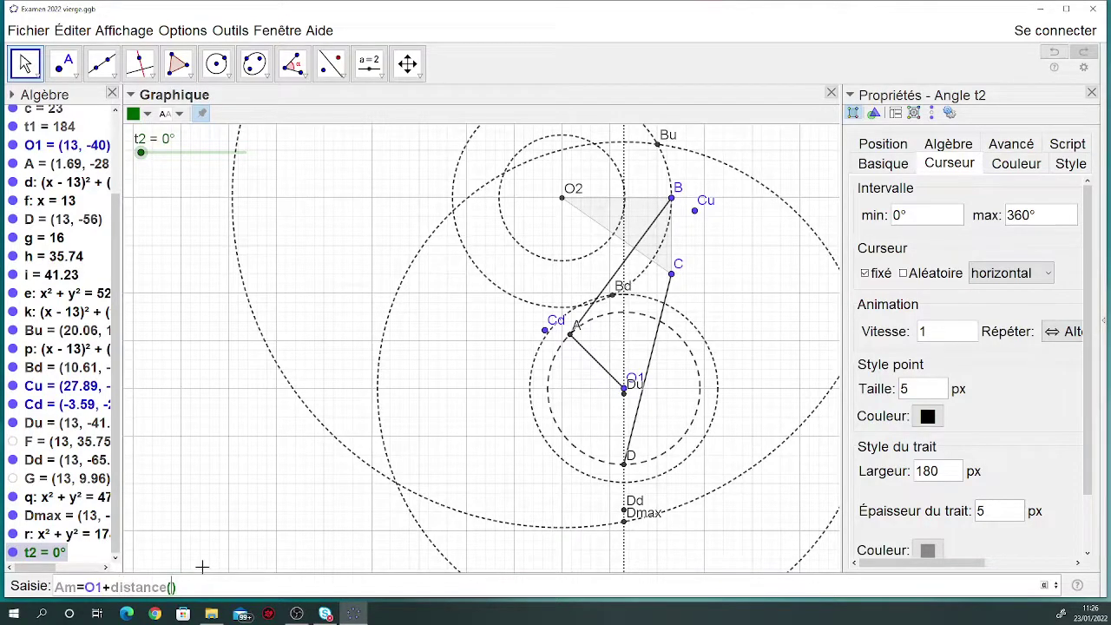
type("O1,A)*(cos(t")
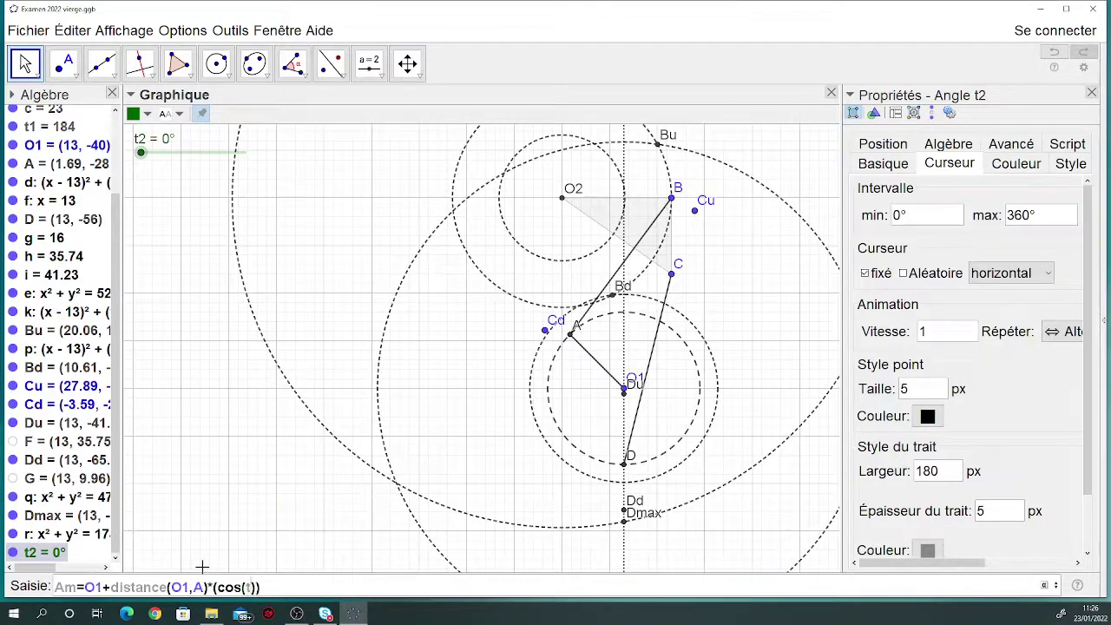
type("2),sin(t2")
key("Return")
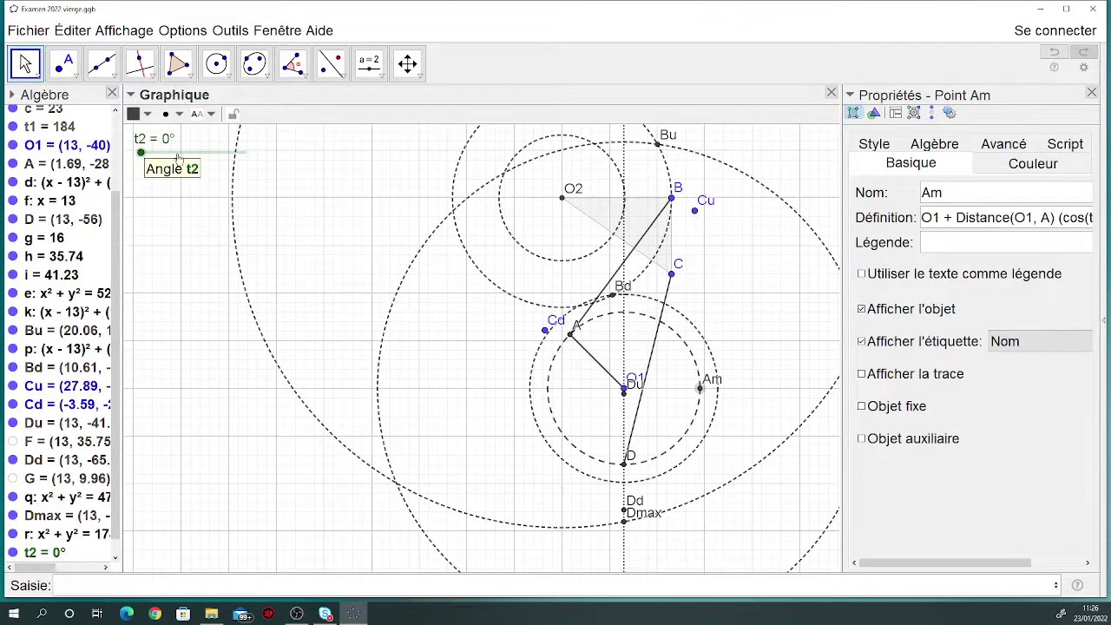
- Move the t2 slider to 168° and draw a segment from O1 to Am
left_click(143, 158)
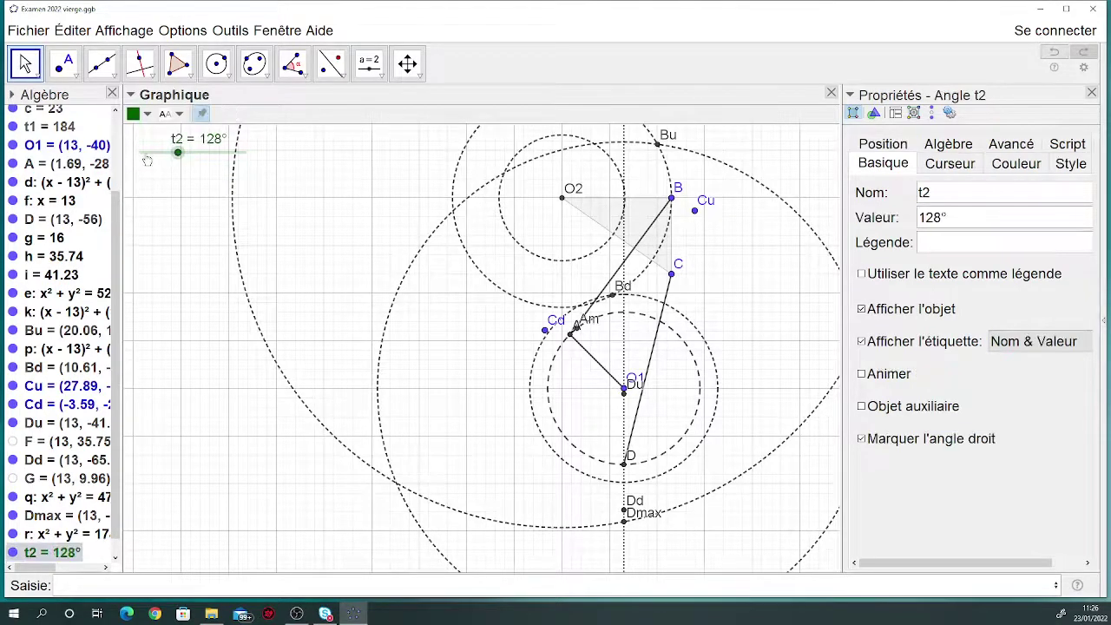
mouse_move(177, 154)
left_mouse_down()
mouse_move(122, 148)
mouse_move(244, 152)
mouse_move(141, 152)
mouse_move(196, 151)
mouse_move(173, 143)
mouse_move(189, 142)
left_mouse_up()
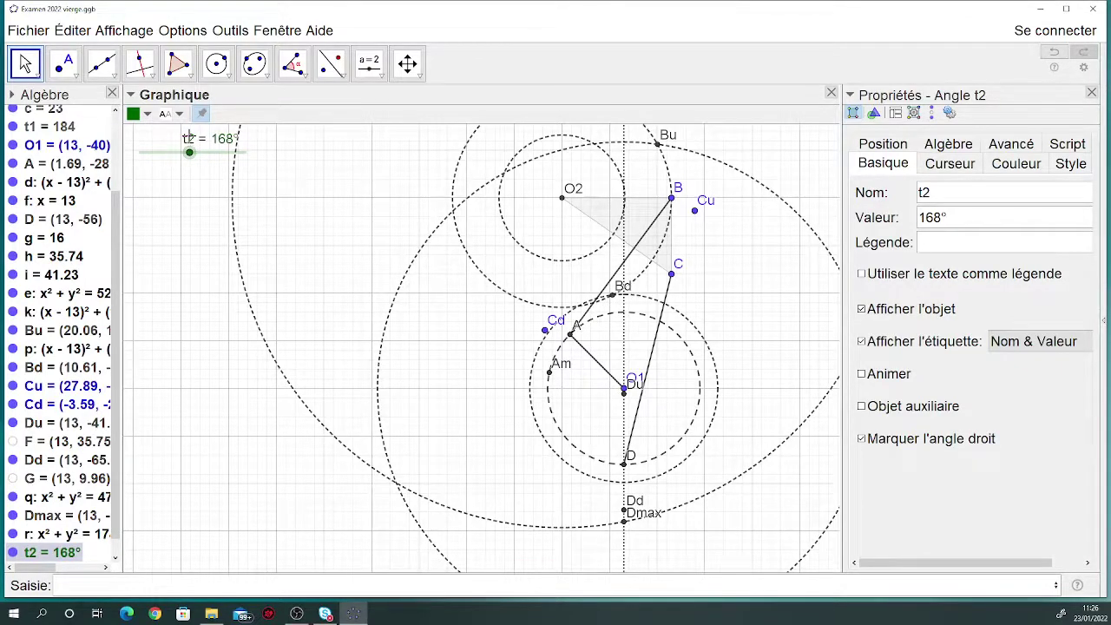
left_click(101, 64)
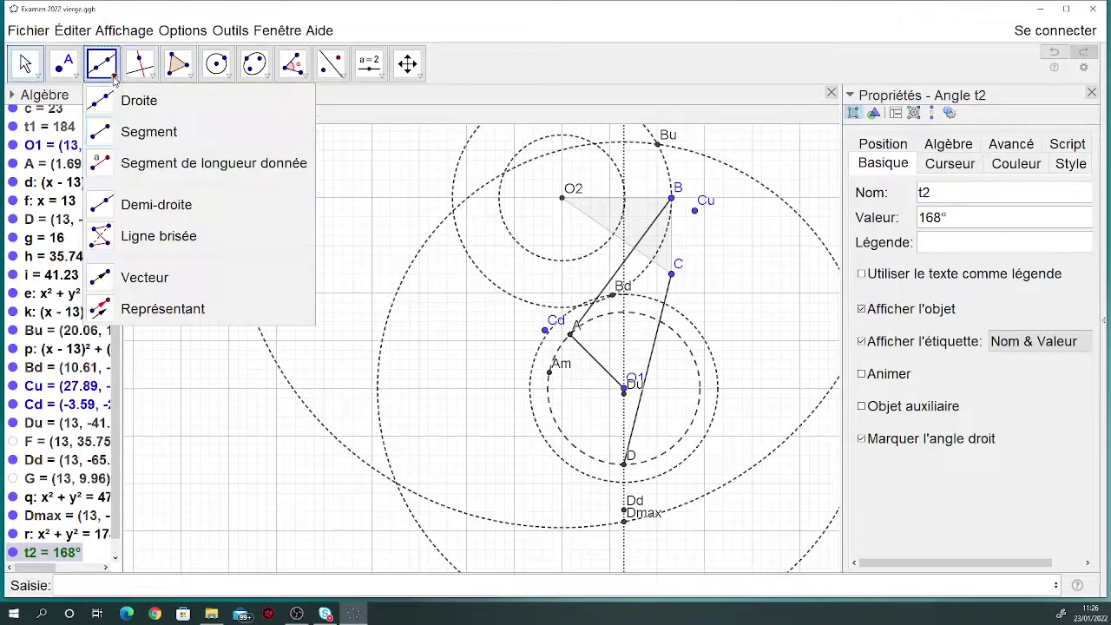
left_click(136, 142)
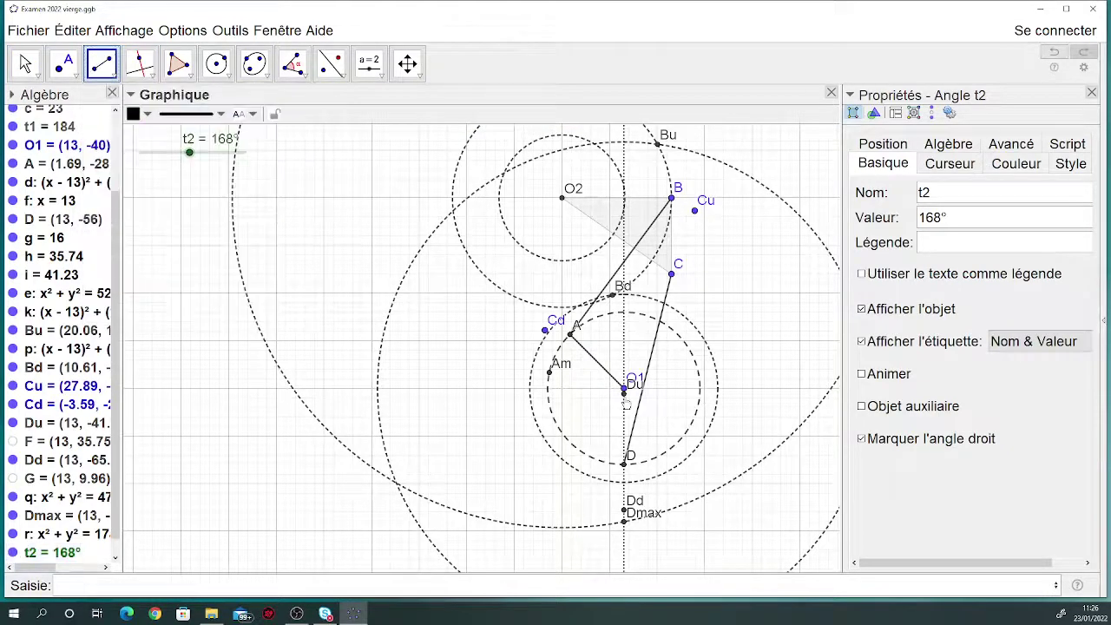
left_click(625, 388)
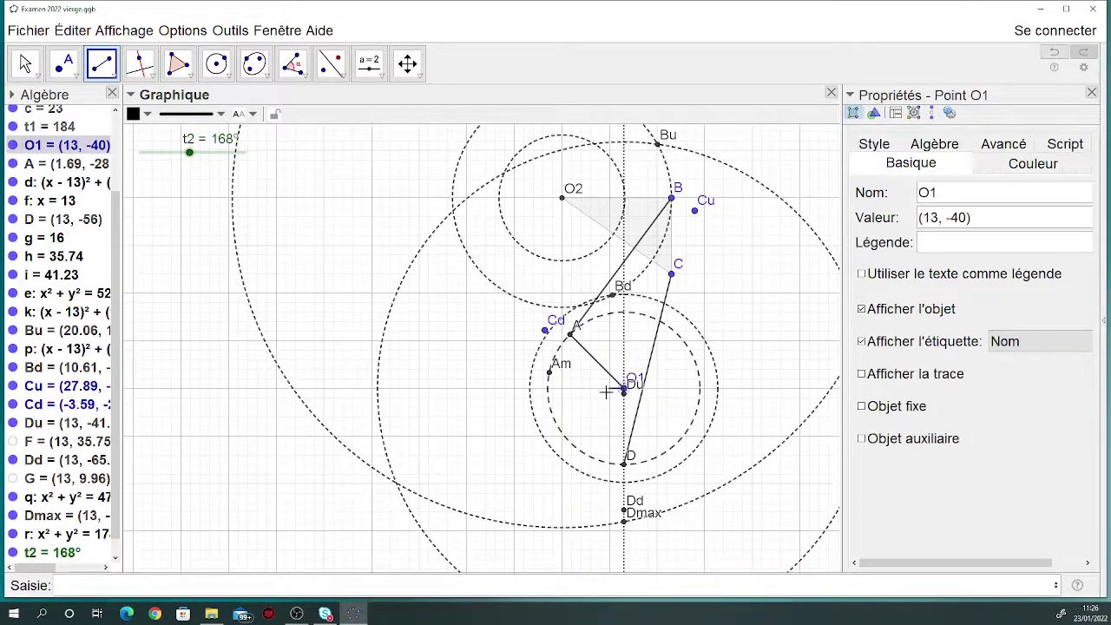
left_click(552, 376)
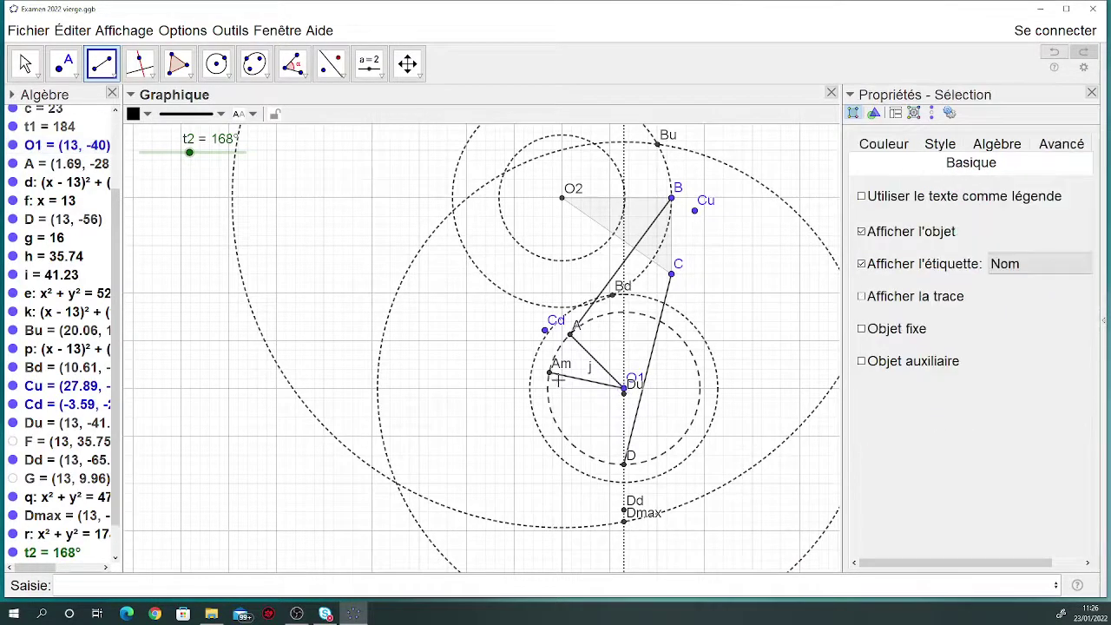
- Hide the label of the segment between O1 and Am and colour the segment red
left_click(251, 114)
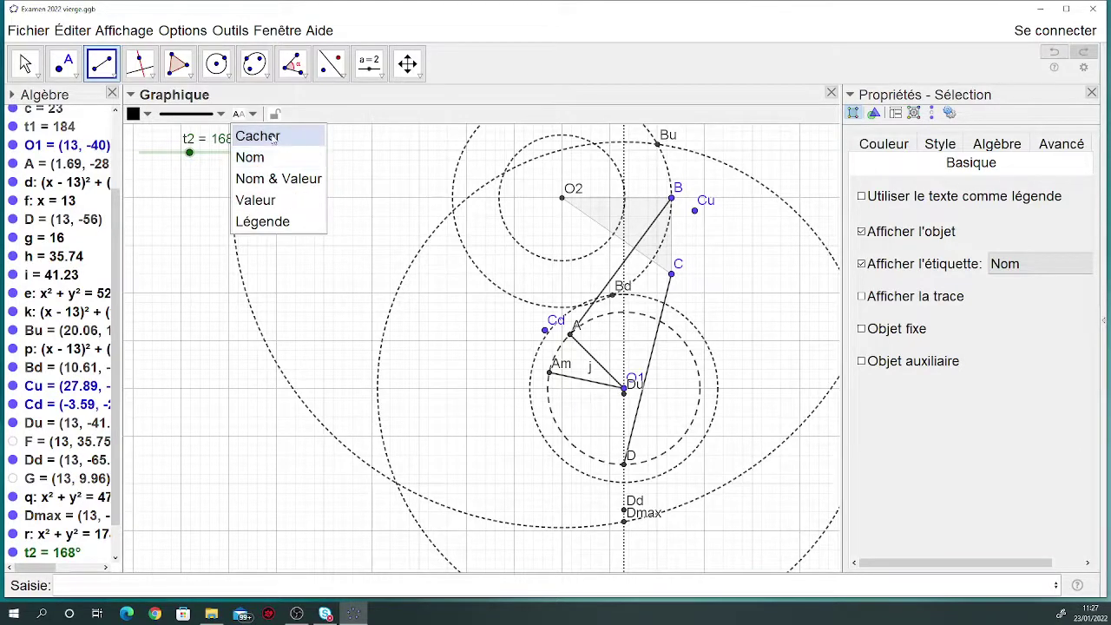
left_click(389, 187)
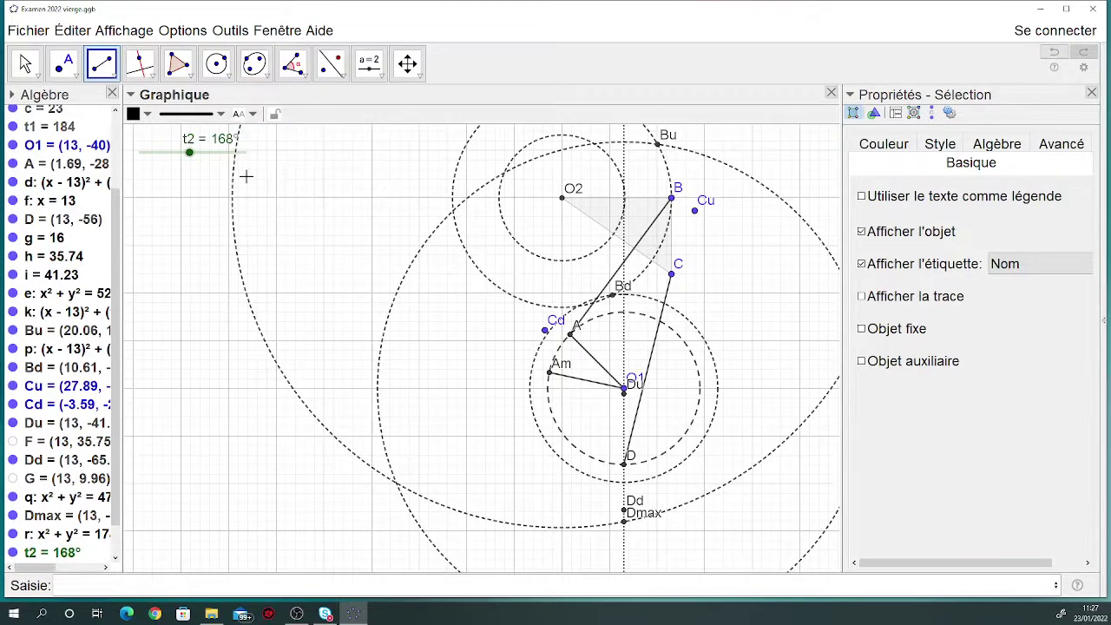
left_click(132, 115)
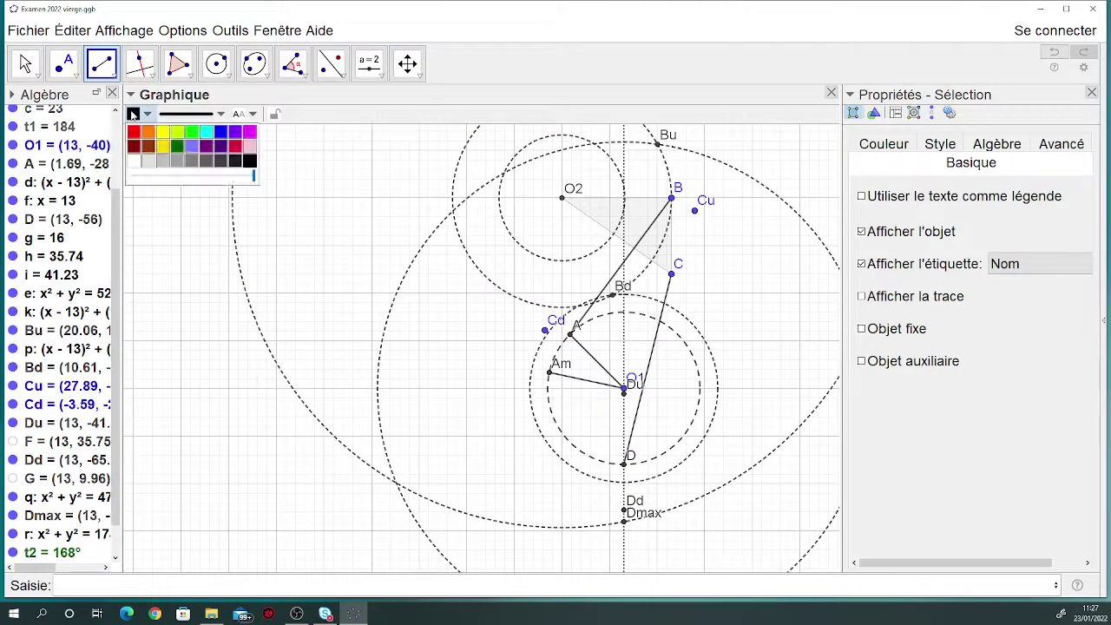
left_click(134, 132)
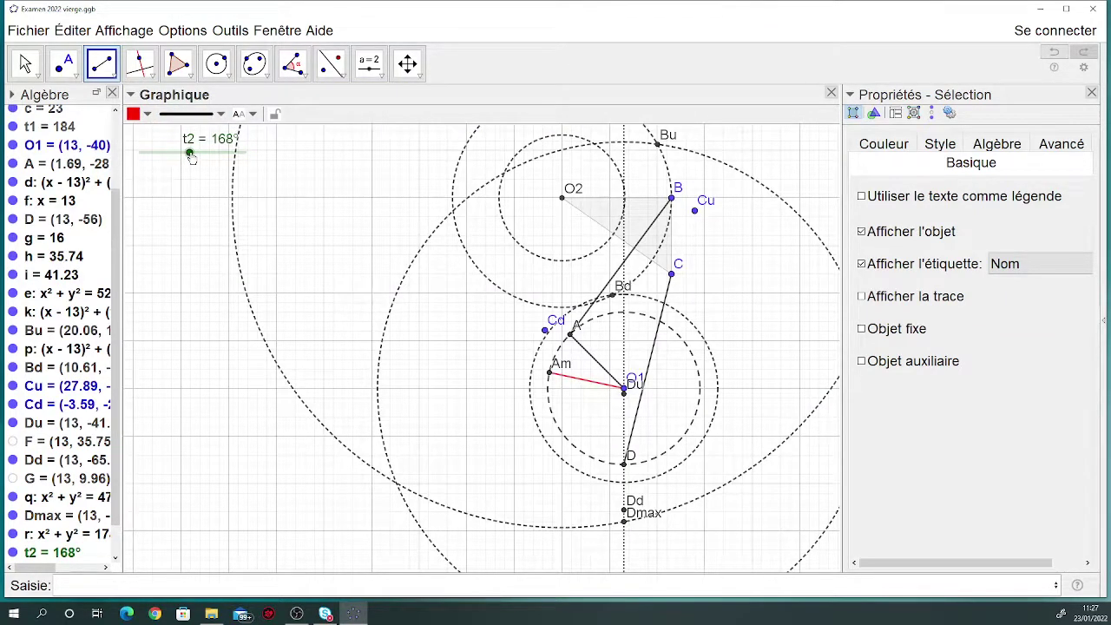
- Move the t2 slider to 164° and define Bm=intersection(e,cercle(Am,distance(A,B)))
left_click(25, 64)
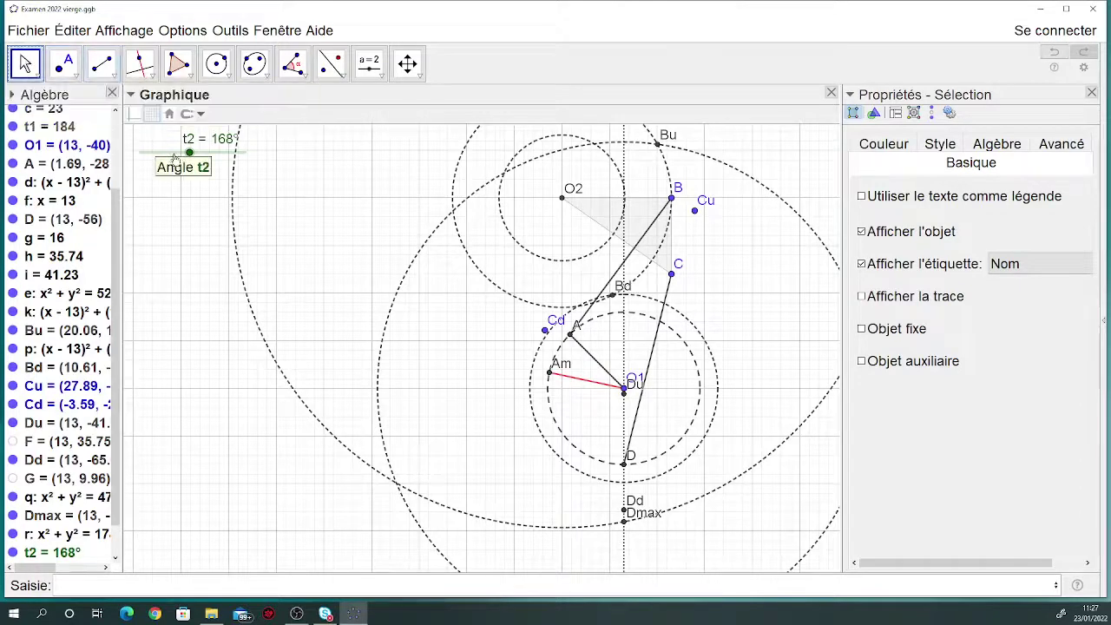
mouse_move(190, 152)
left_mouse_down()
mouse_move(130, 150)
mouse_move(193, 148)
mouse_move(161, 147)
mouse_move(190, 132)
left_mouse_up()
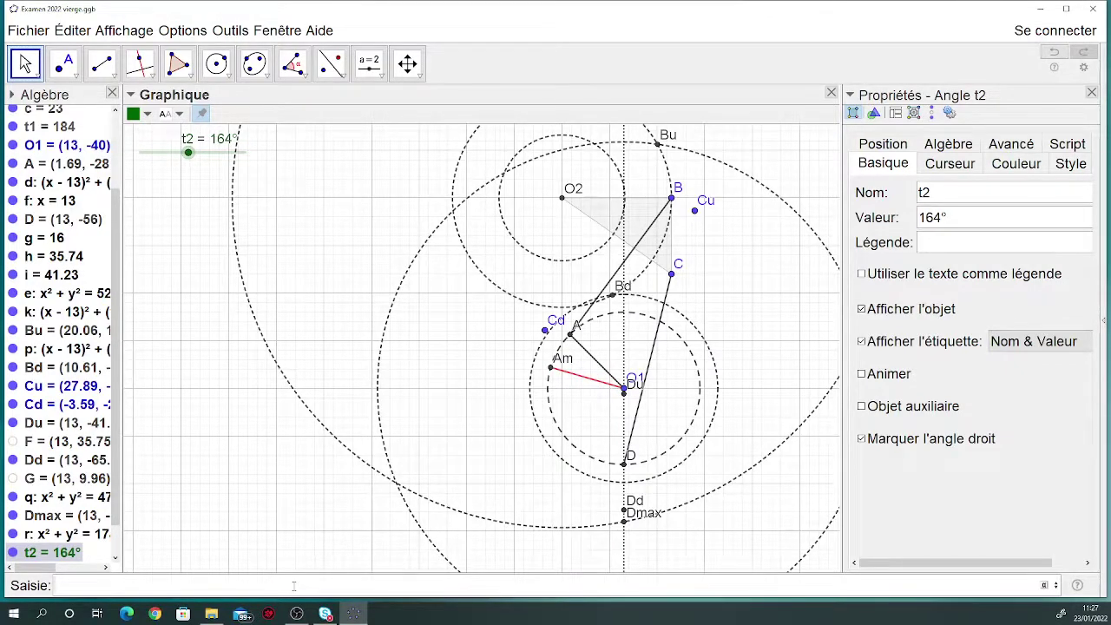
type("Bm=Intersec")
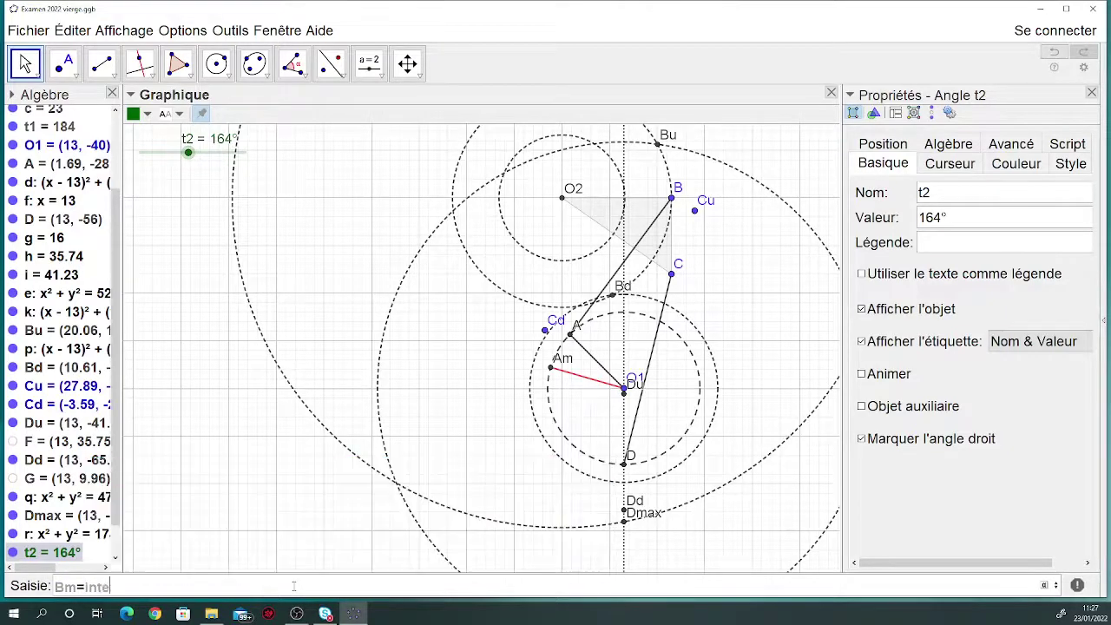
type("tion")
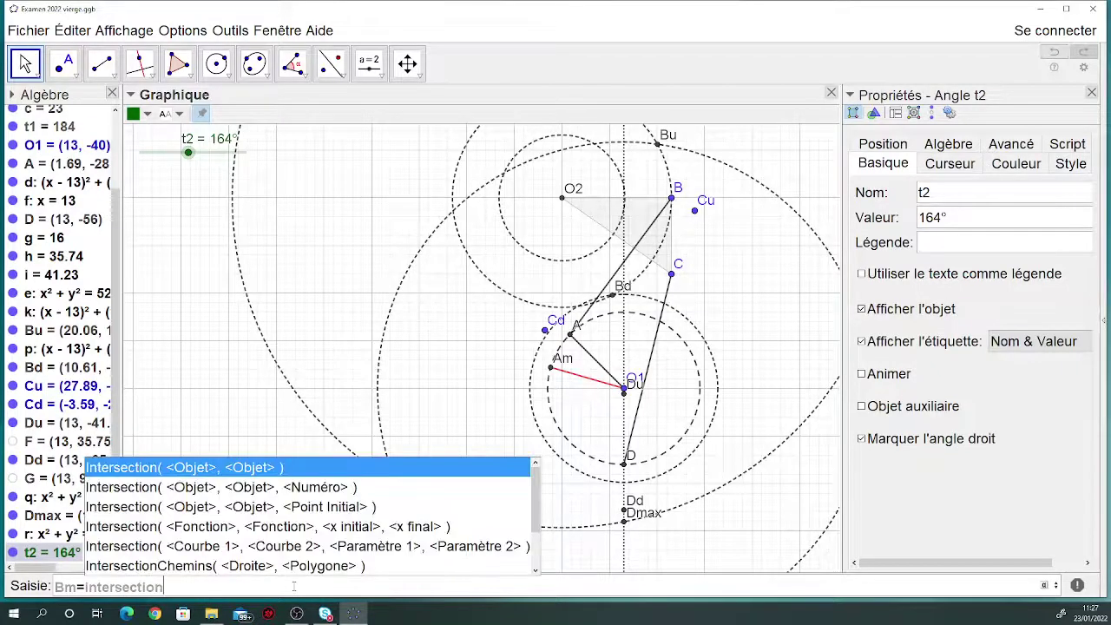
type("()")
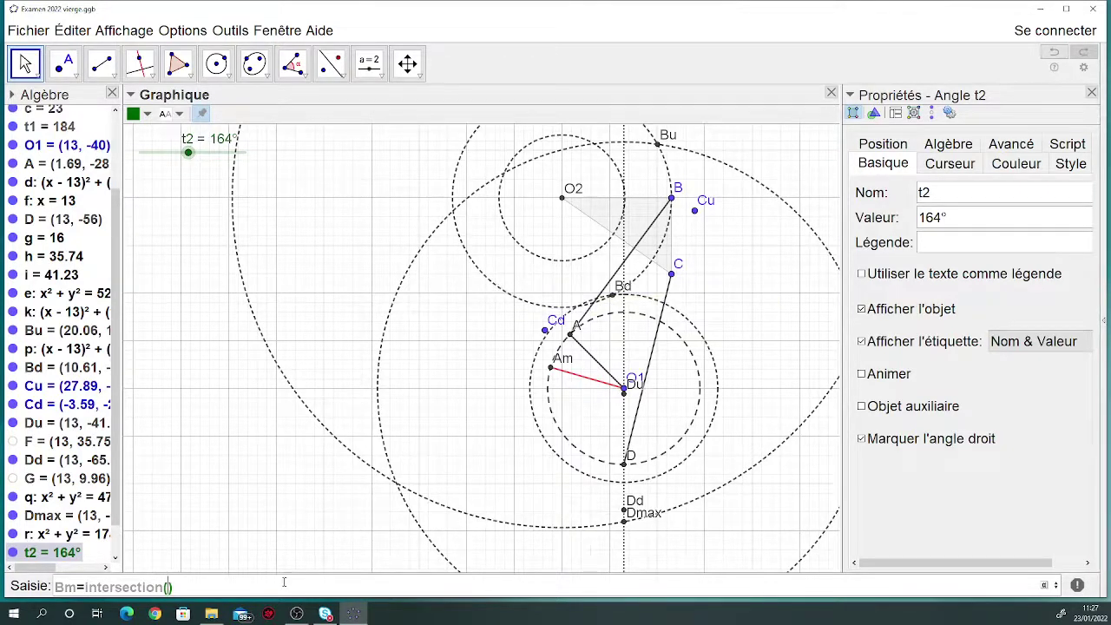
type("e")
type(",cercle")
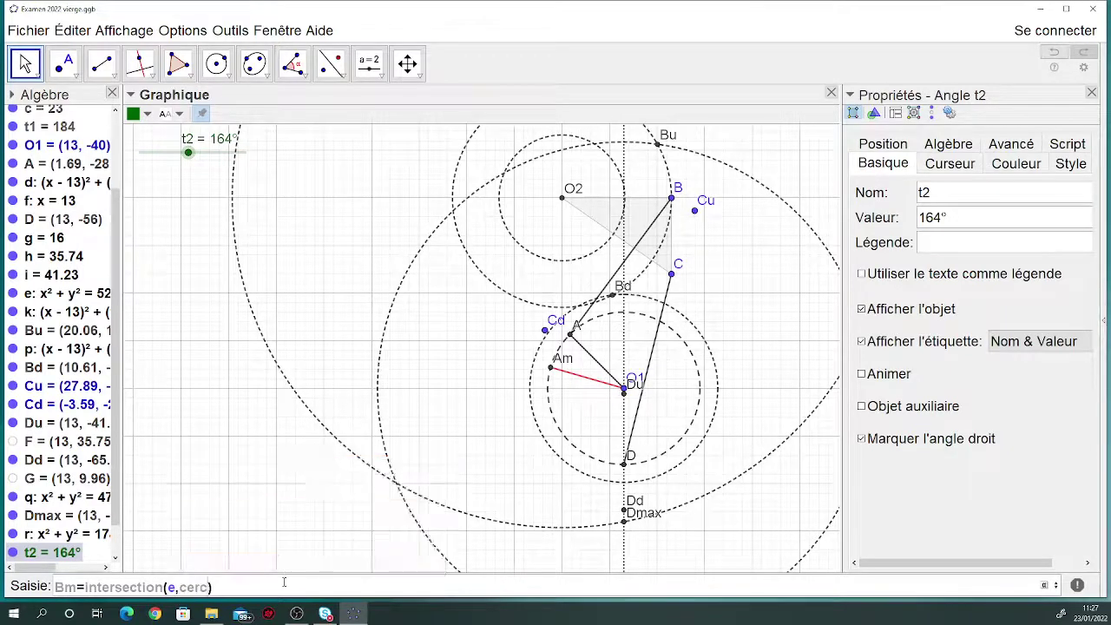
type("(")
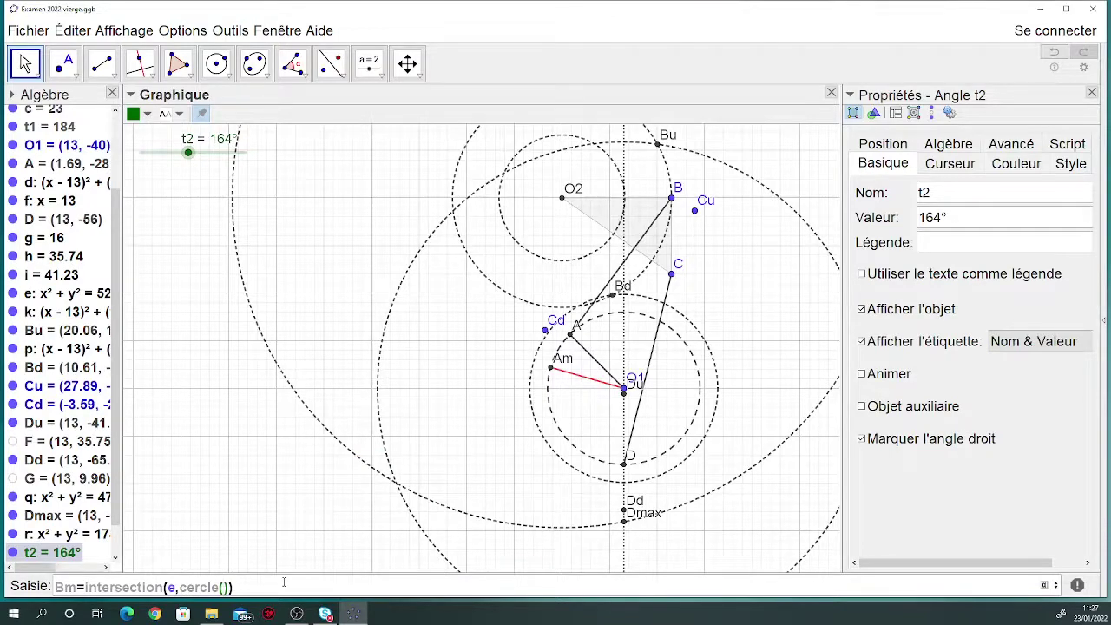
type("Am,distance(A,B")
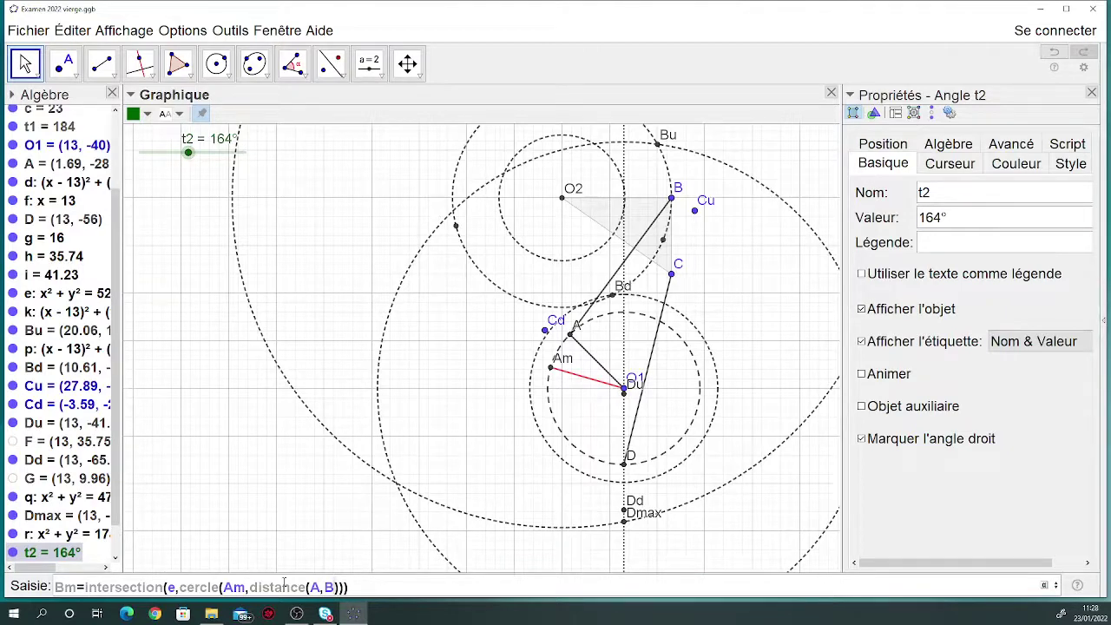
key("Return")
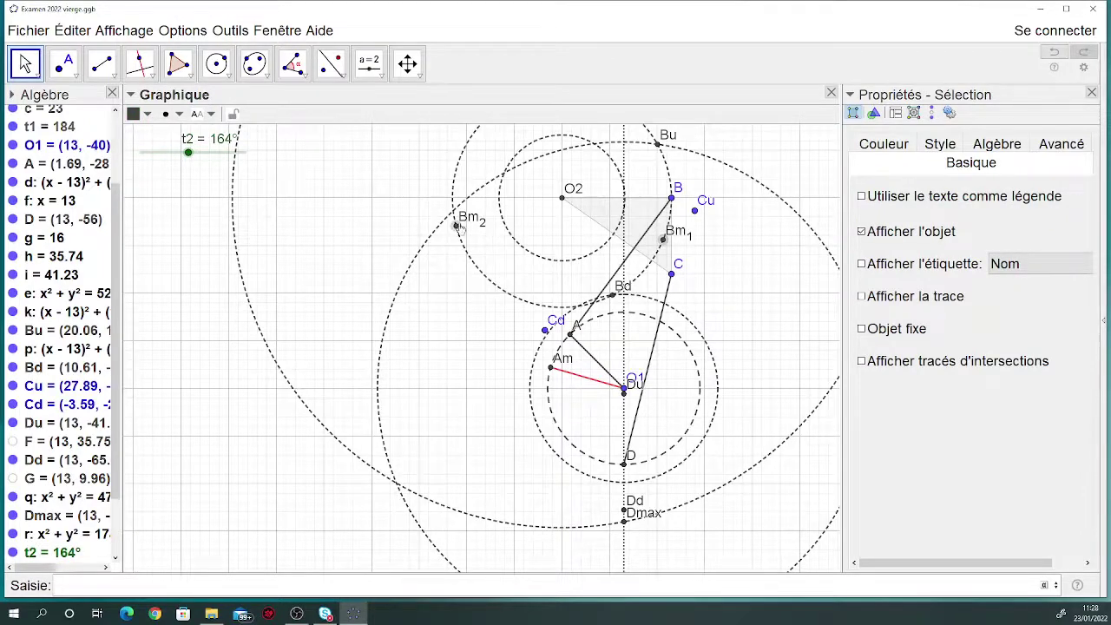
- Hide the intersection point Bm2 and draw a red segment from Am to Bm1
scroll(52, 520, "down", 2)
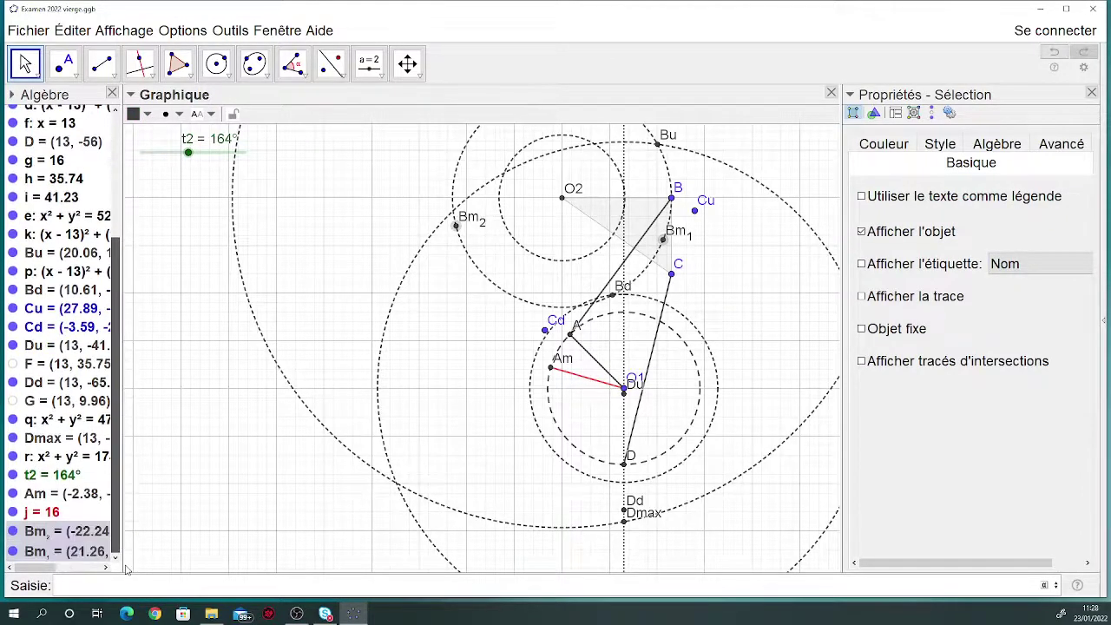
left_click(12, 531)
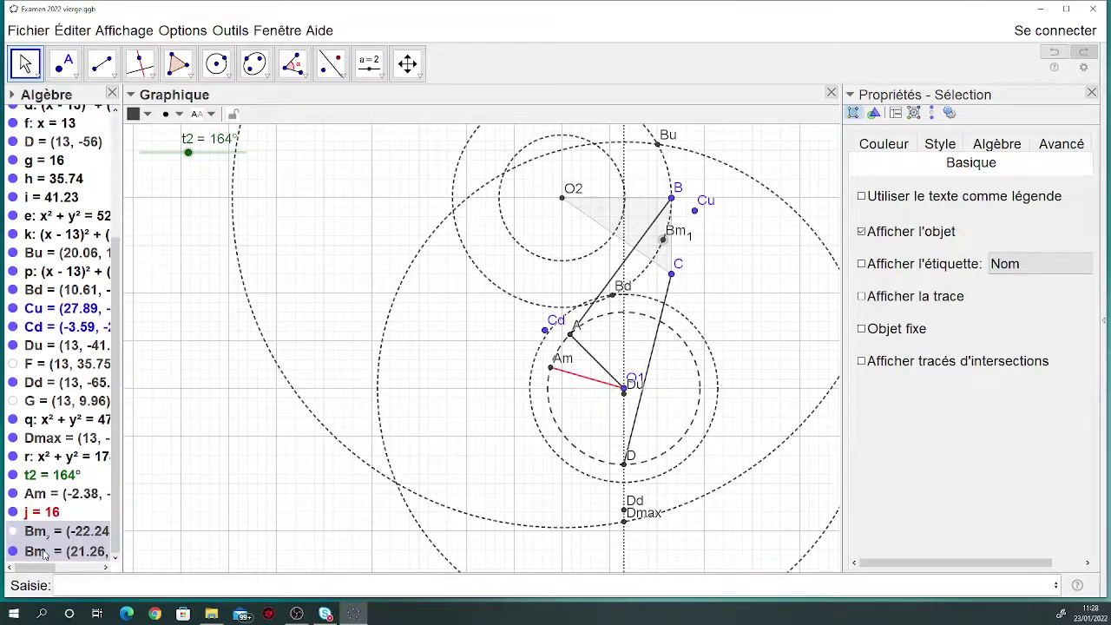
left_click(43, 552)
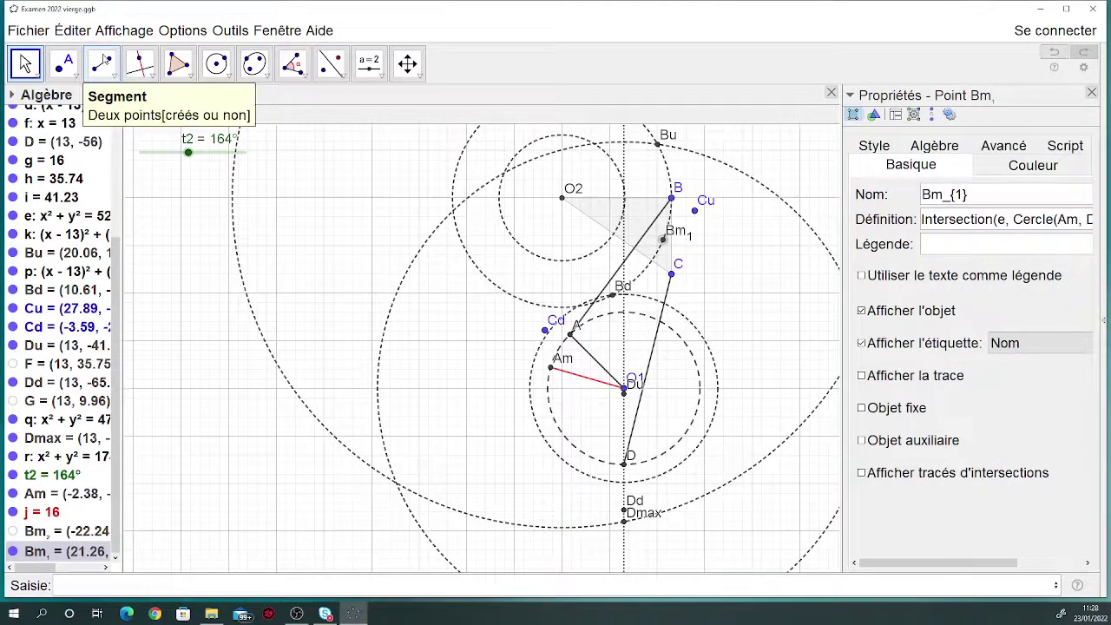
left_click(102, 63)
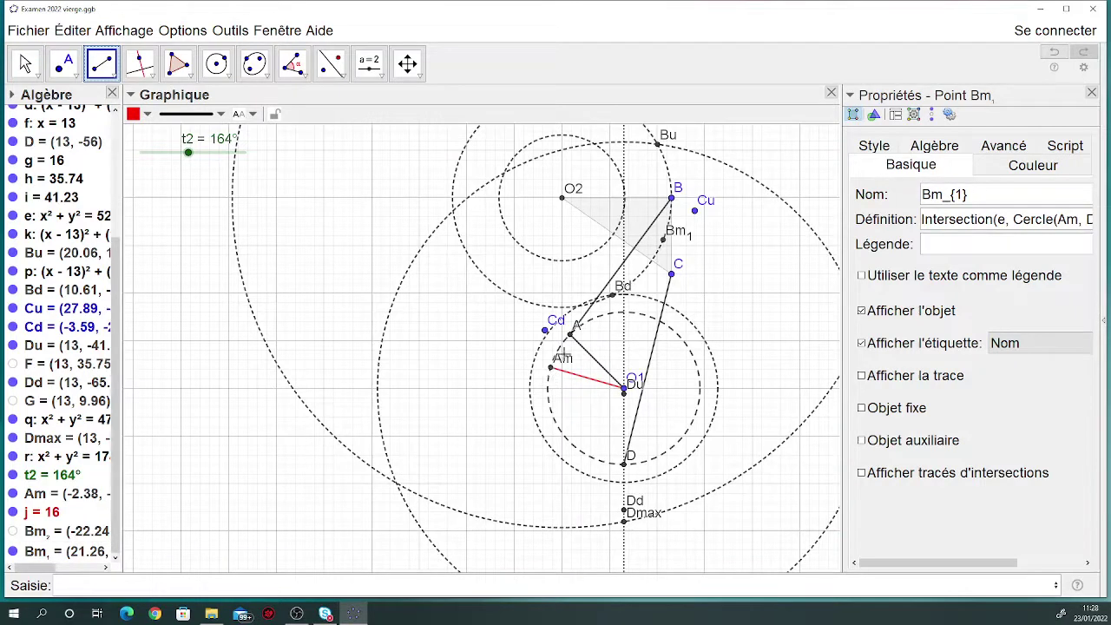
left_click(550, 369)
left_click(668, 245)
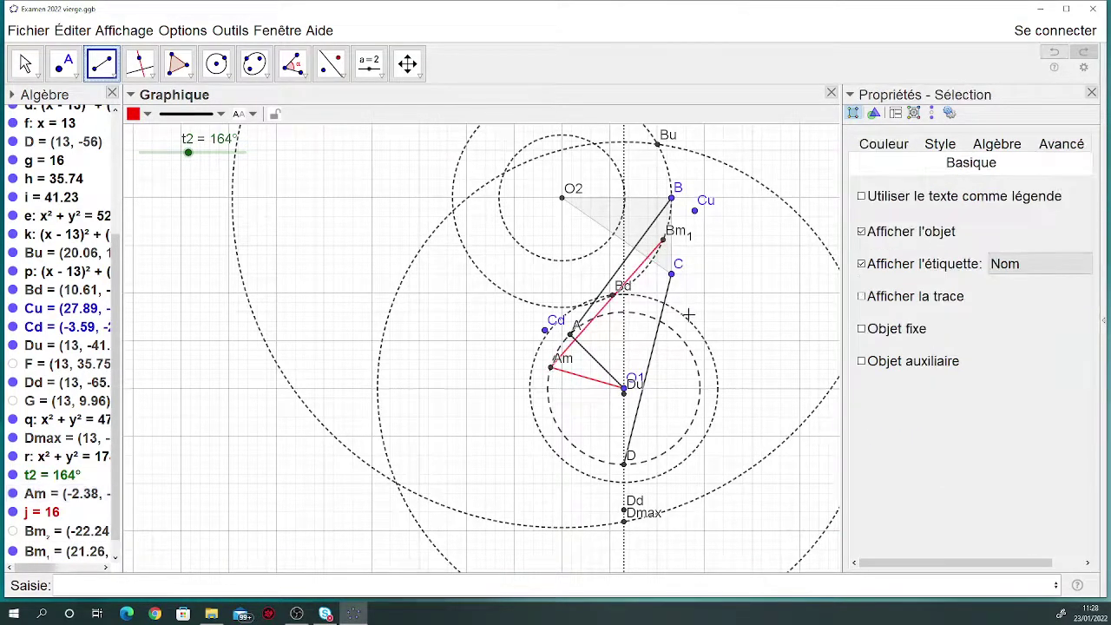
- Move the t2 slider to 204°, and run and pause the animation of angle t2
left_click(26, 65)
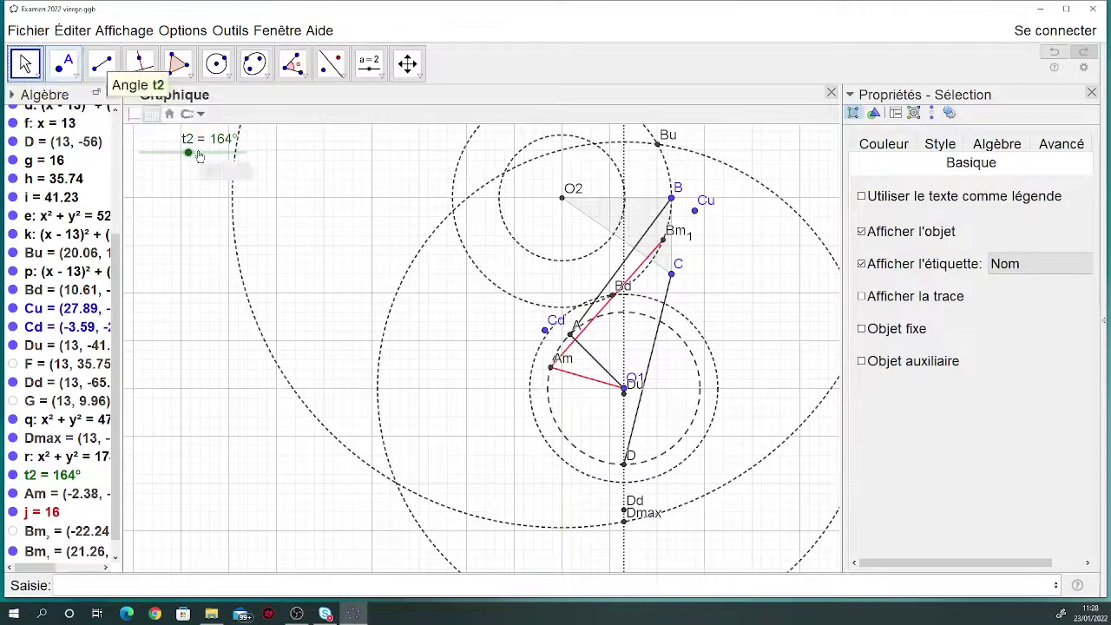
mouse_move(186, 155)
left_mouse_down()
mouse_move(161, 154)
mouse_move(265, 170)
mouse_move(146, 144)
mouse_move(139, 130)
mouse_move(260, 140)
mouse_move(188, 147)
mouse_move(199, 149)
left_mouse_up()
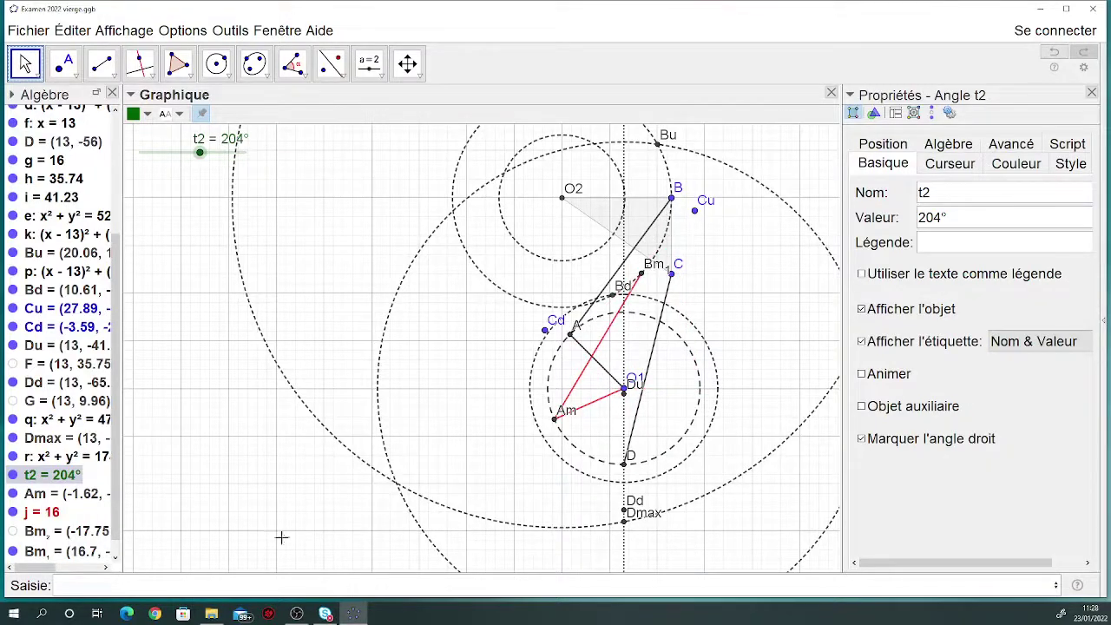
right_click(199, 154)
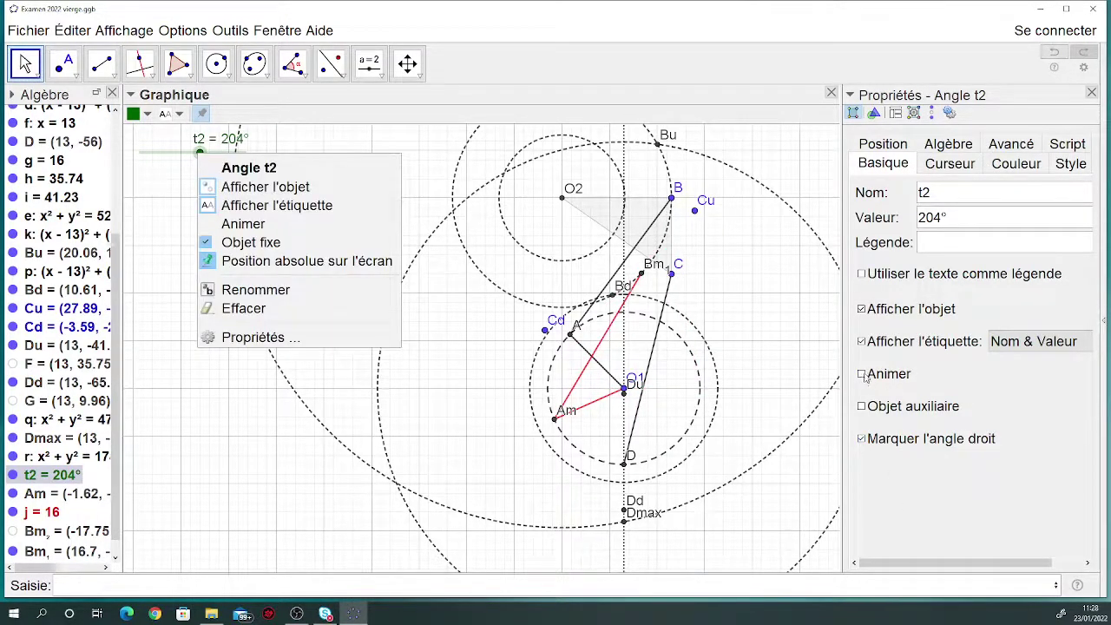
left_click(862, 374)
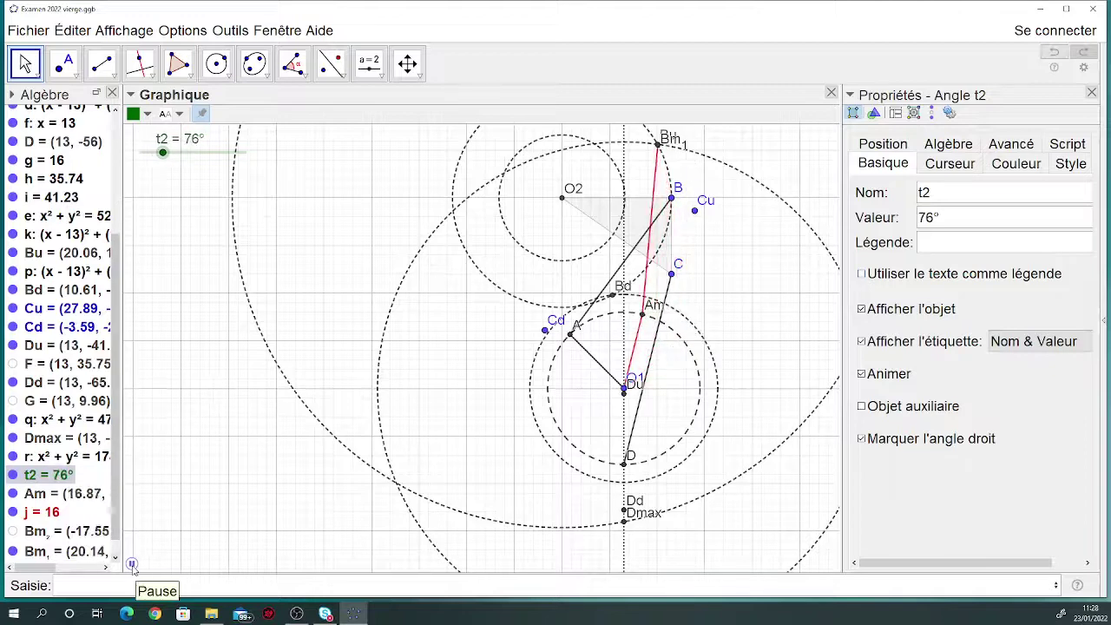
left_click(132, 565)
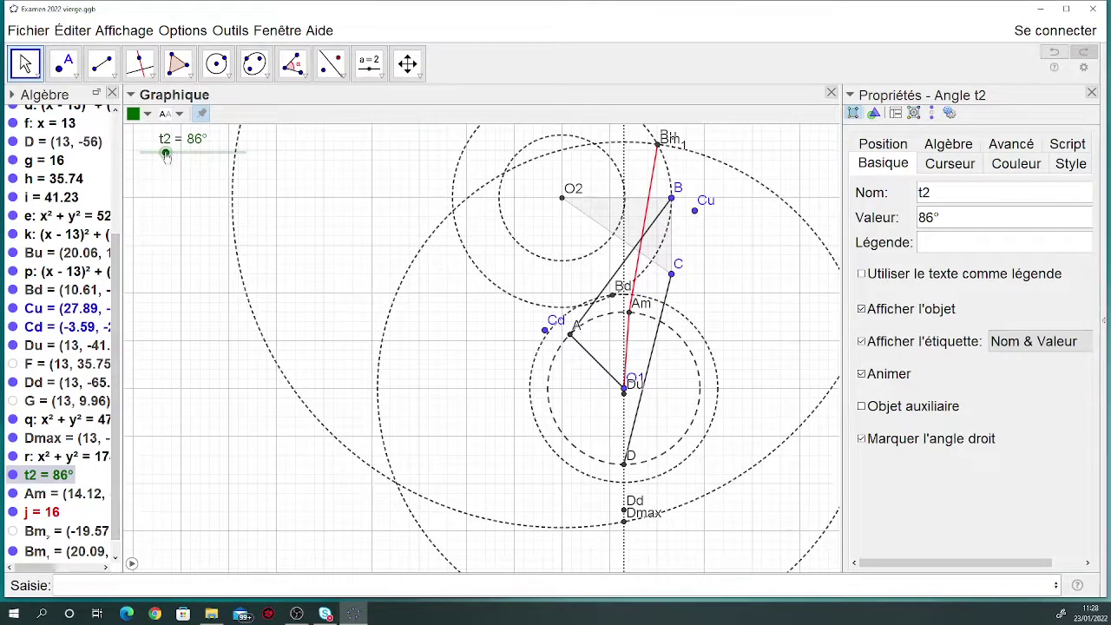
- Move the t2 slider to 116° and create point Cm with Rotation(C, angle(B, O2,Bm_1),O2)
mouse_move(165, 157)
left_mouse_down()
mouse_move(184, 155)
mouse_move(175, 154)
left_mouse_up()
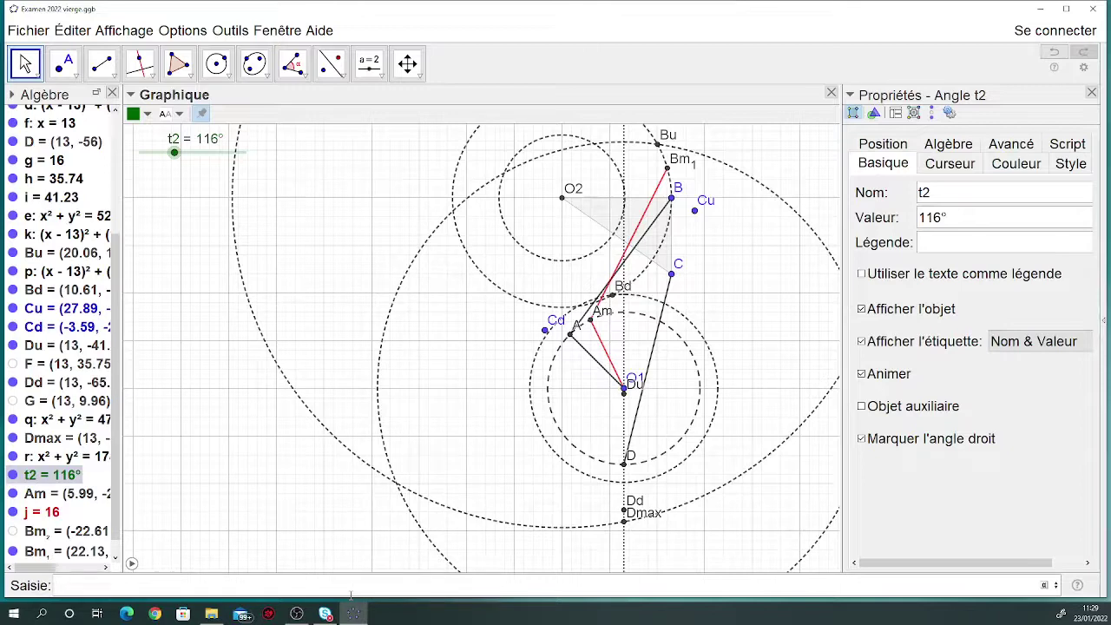
key("Up")
key("Up")
key("Up")
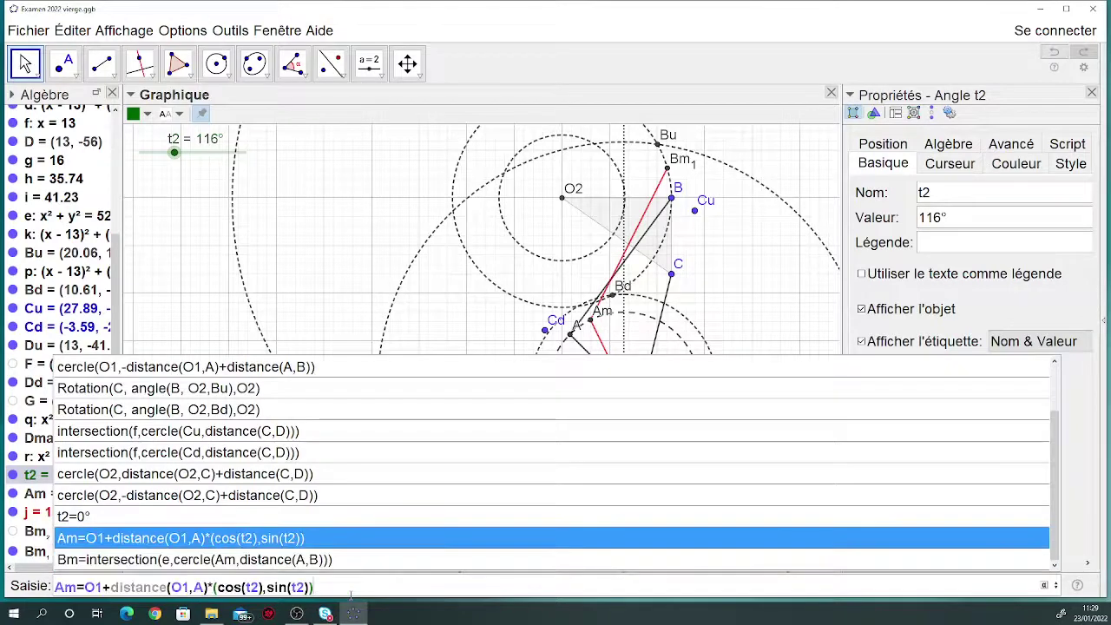
key("Up")
key("Up")
key("Up")
key("Up")
key("Up")
key("Up")
key("Up")
key("Up")
key("Up")
key("Up")
key("Down")
key("Down")
key("Down")
key("Down")
key("Down")
key("Down")
key("Down")
key("Down")
key("Down")
key("Down")
key("Down")
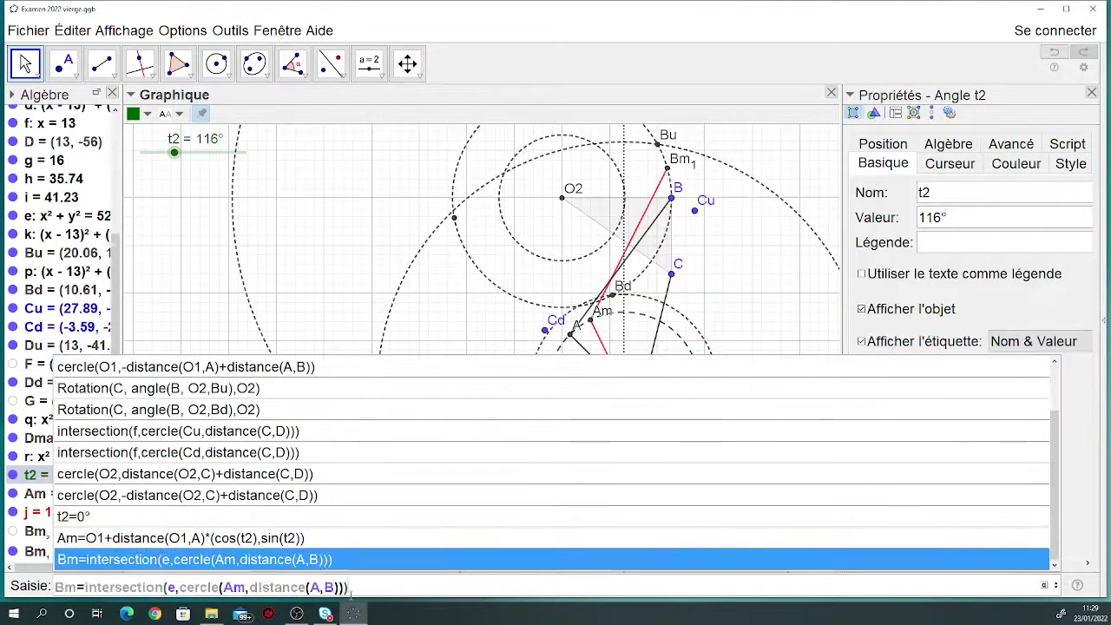
key("Up")
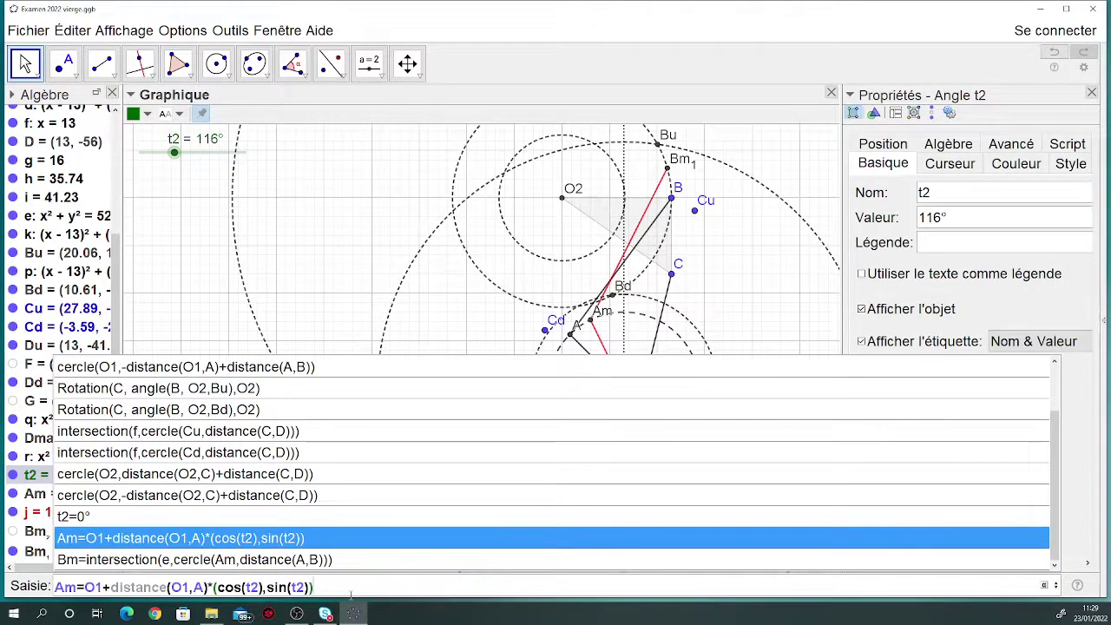
key("Up")
key("Up")
key("Up")
key("Up")
key("Up")
key("Up")
key("Up")
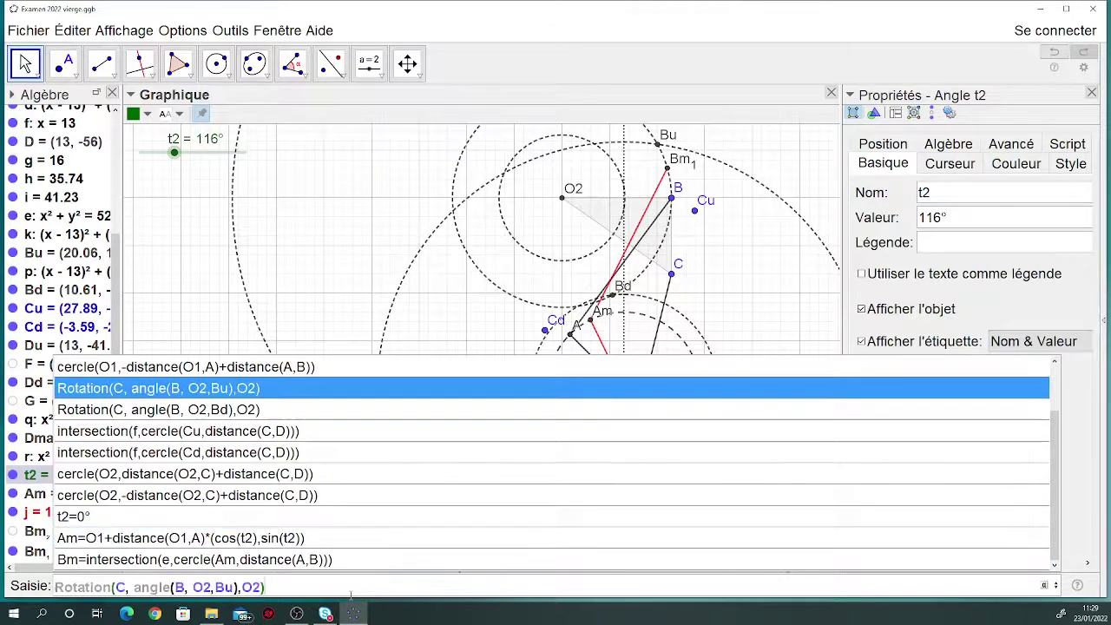
key("Left")
key("Left")
key("Left")
key("Left")
key("Left")
key("Left")
key("Left")
key("Left")
key("Left")
key("Left")
key("Left")
key("Left")
key("Left")
key("Left")
key("Left")
key("Left")
key("Left")
key("Left")
key("Left")
key("Left")
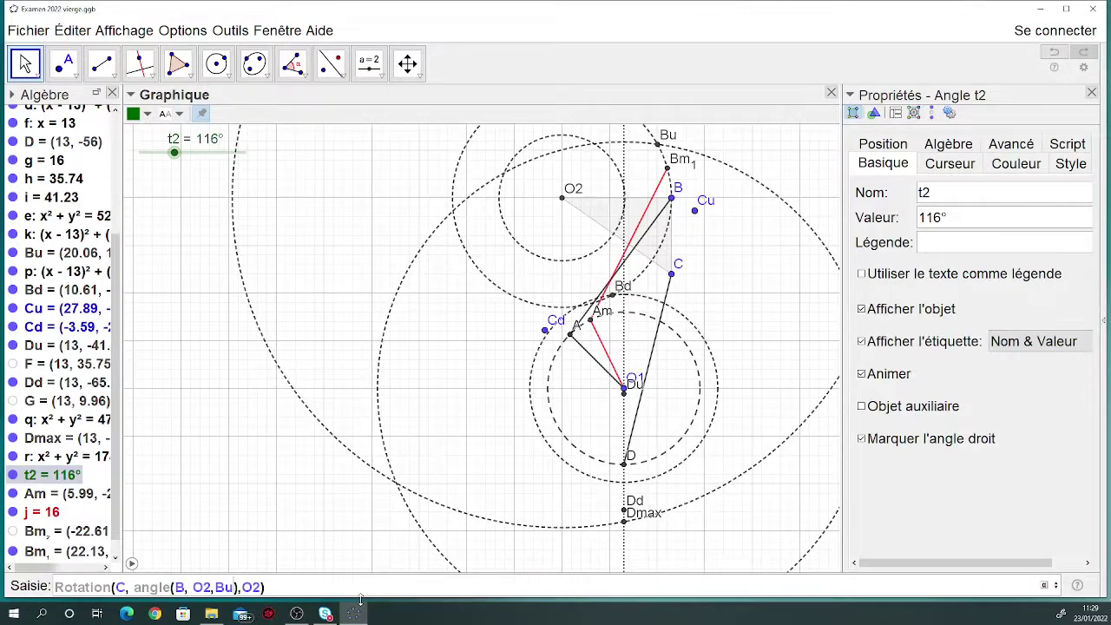
key("BackSpace")
type("m")
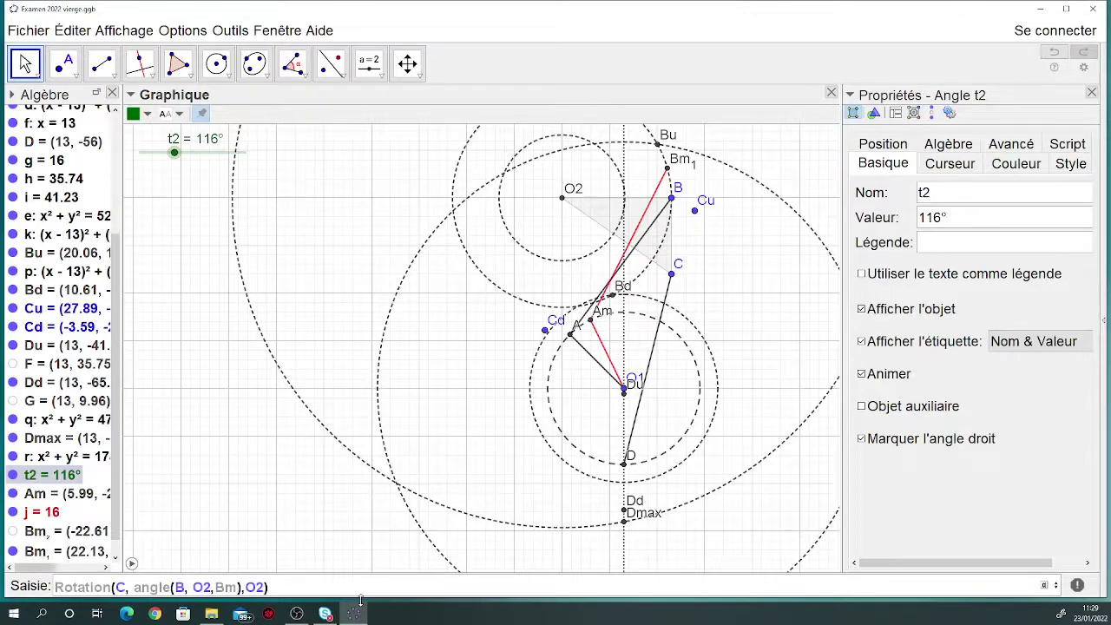
type("_1")
key("Return")
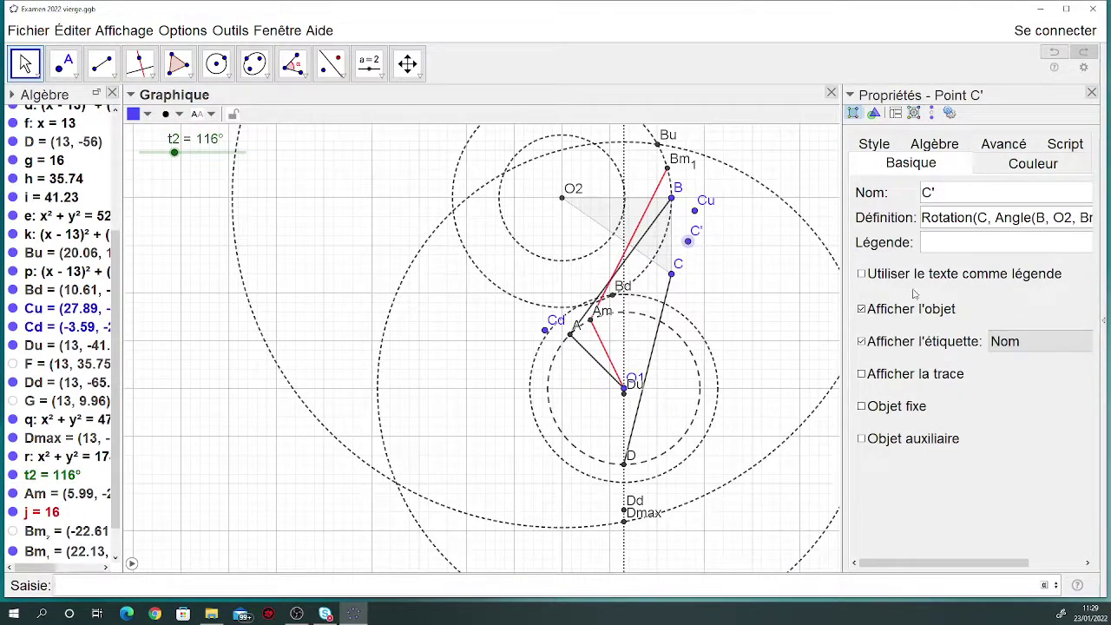
left_click(946, 191)
key("Return")
- Draw red segments from Bm1 to Cm, from Bm1 to O2, and from O2 to Cm
left_click(101, 63)
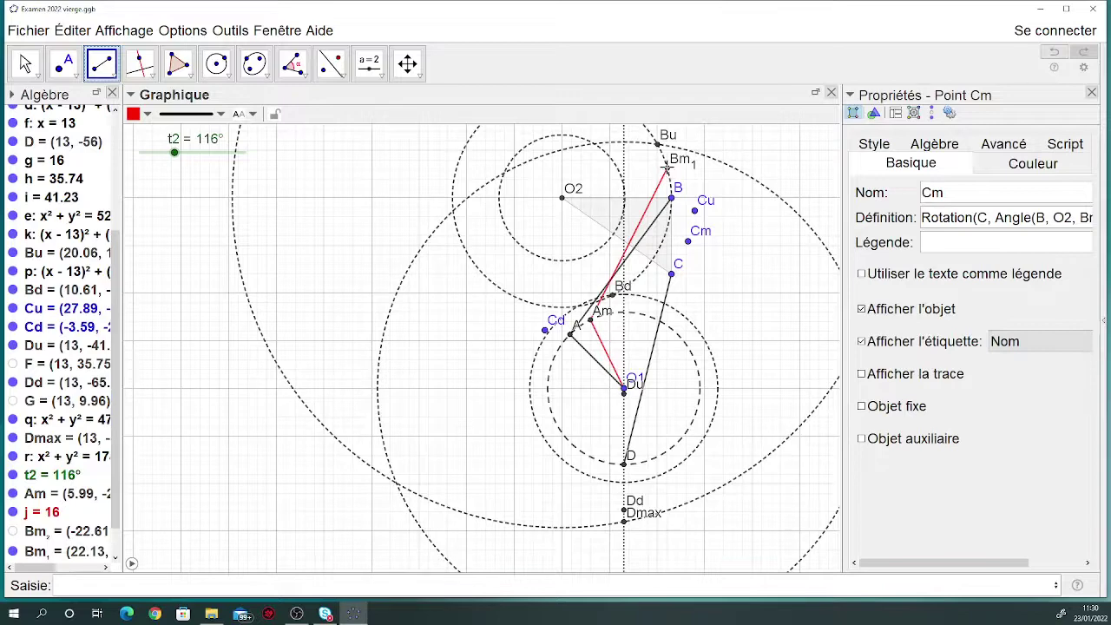
left_click(667, 166)
left_click(687, 240)
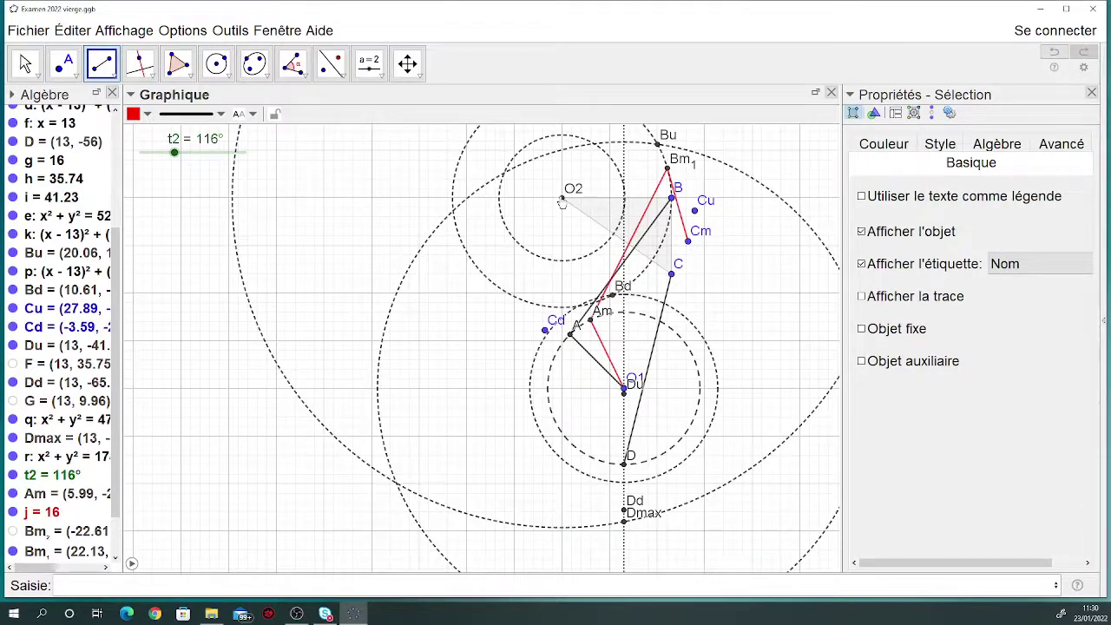
left_click(562, 198)
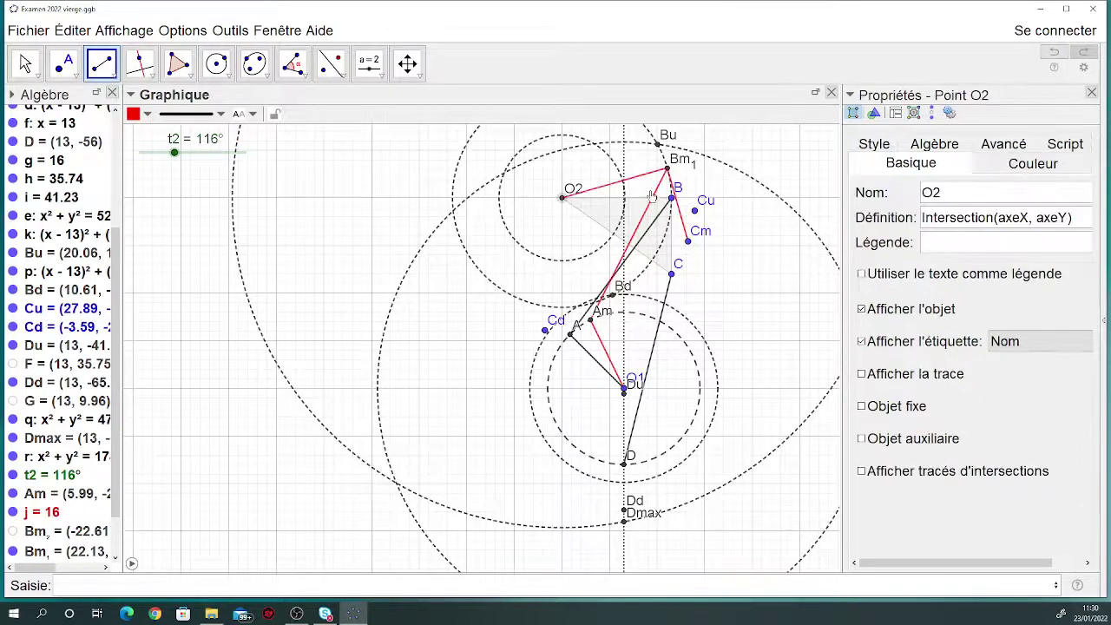
left_click(563, 199)
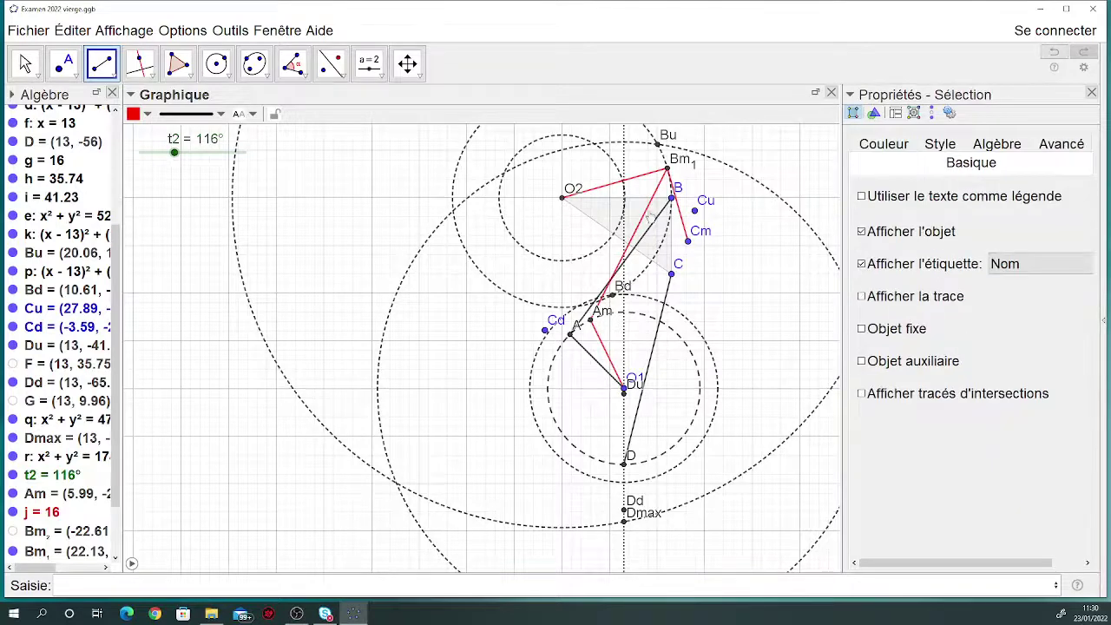
left_click(690, 241)
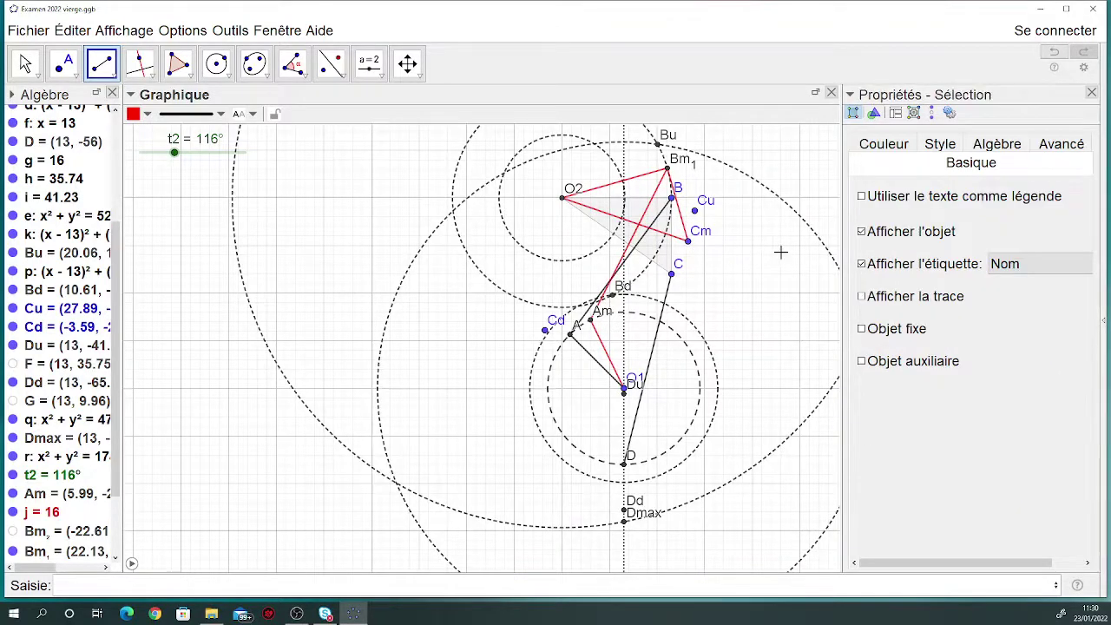
- Move the t2 slider to 92°, and run and pause the animation to check the red triangle's motion
left_click(26, 64)
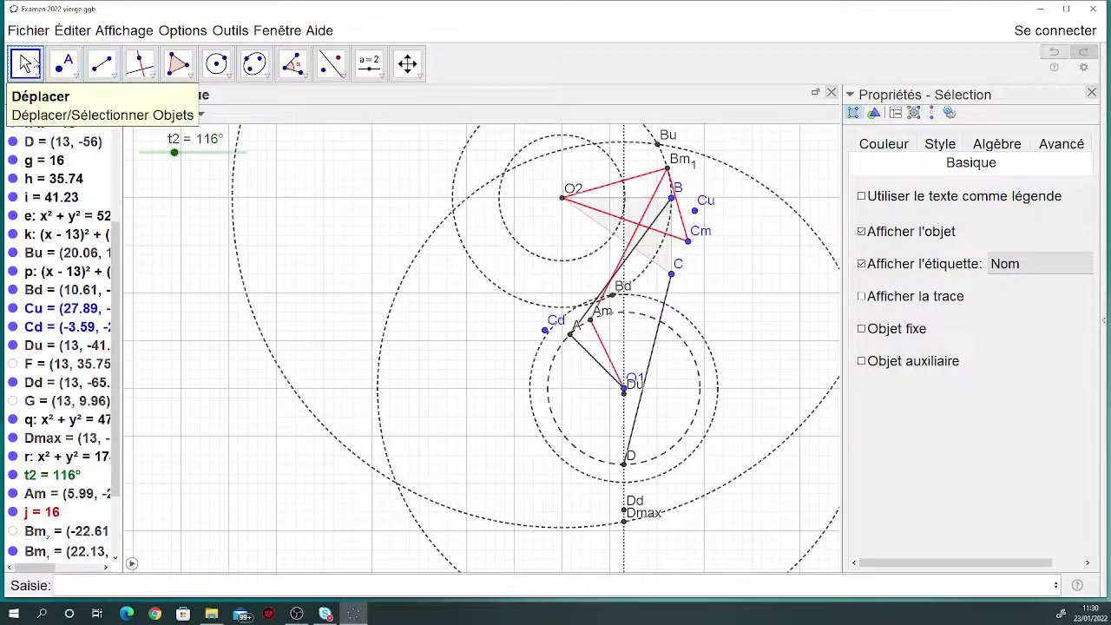
mouse_move(173, 153)
left_mouse_down()
mouse_move(208, 153)
mouse_move(167, 151)
left_mouse_up()
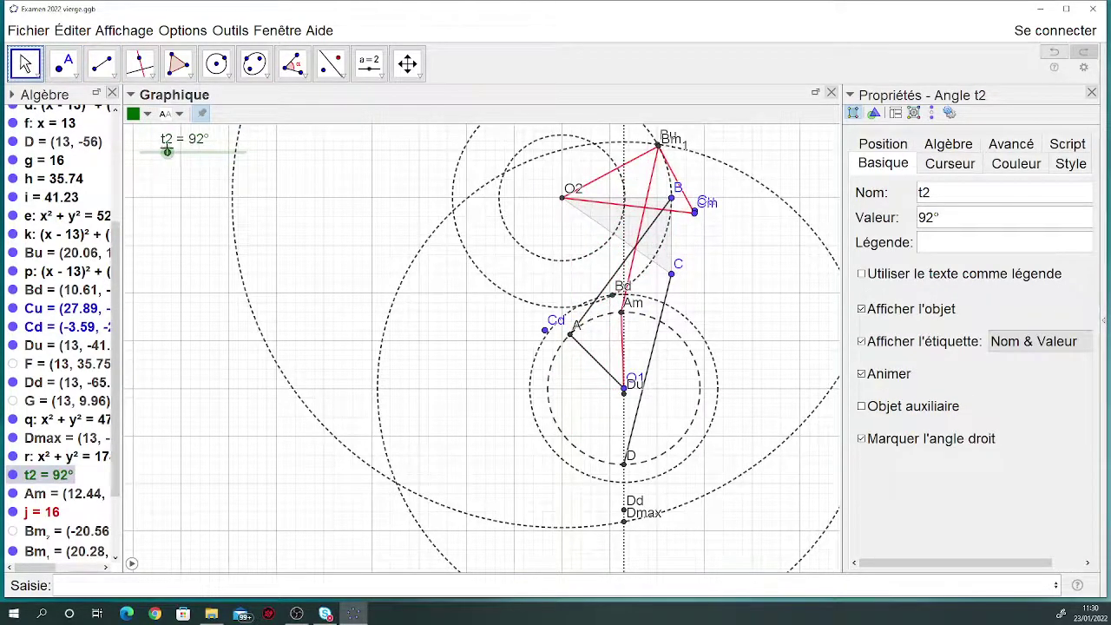
left_click(132, 563)
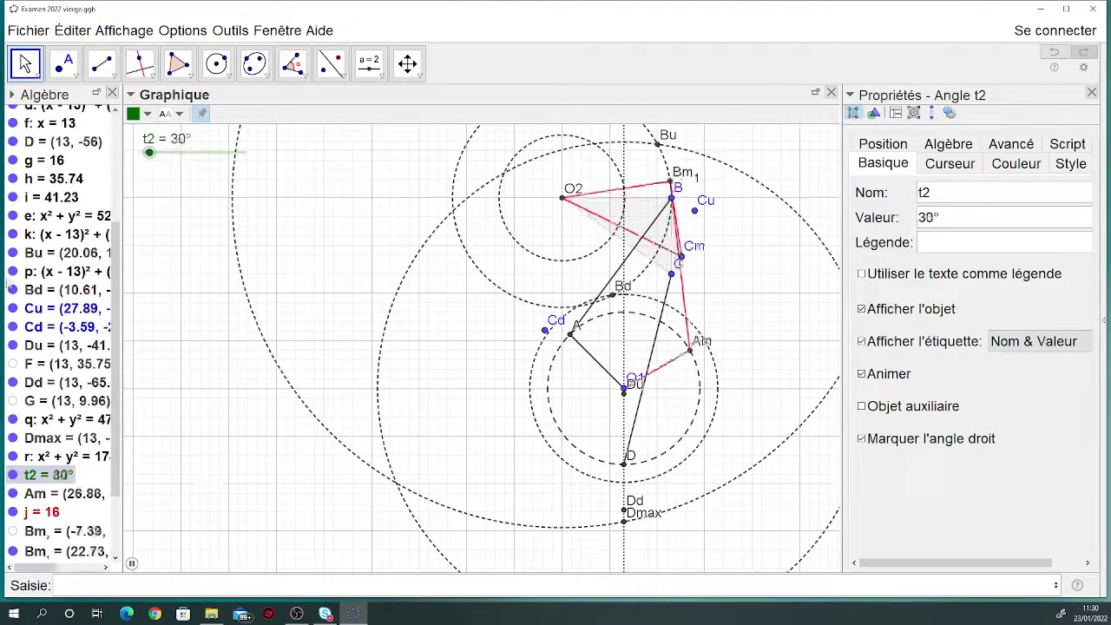
left_click(132, 564)
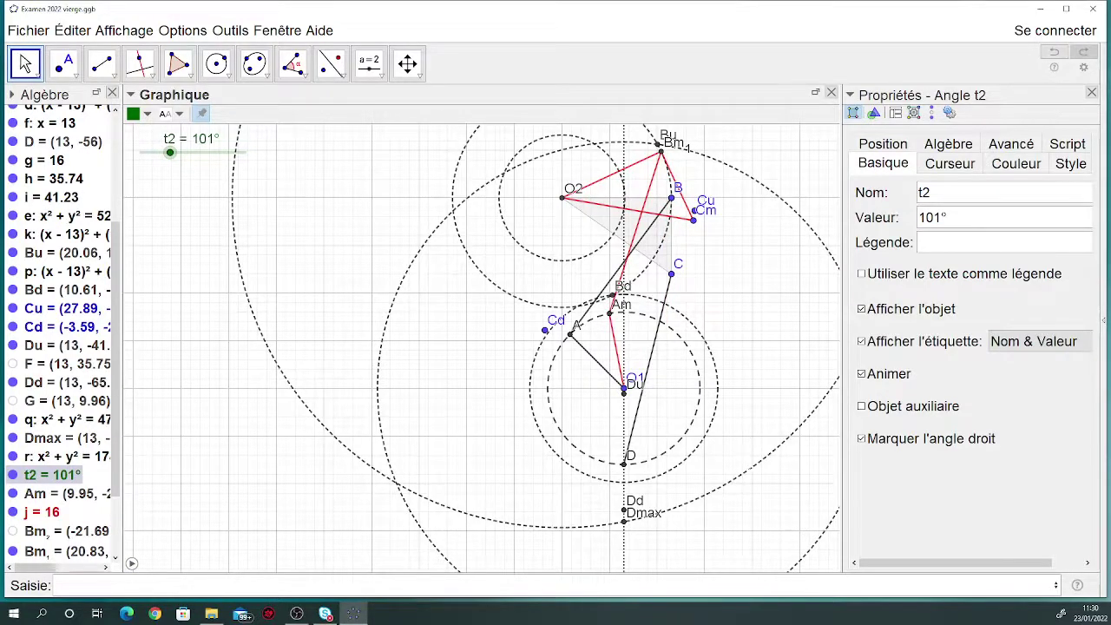
left_click(232, 588)
key("Up")
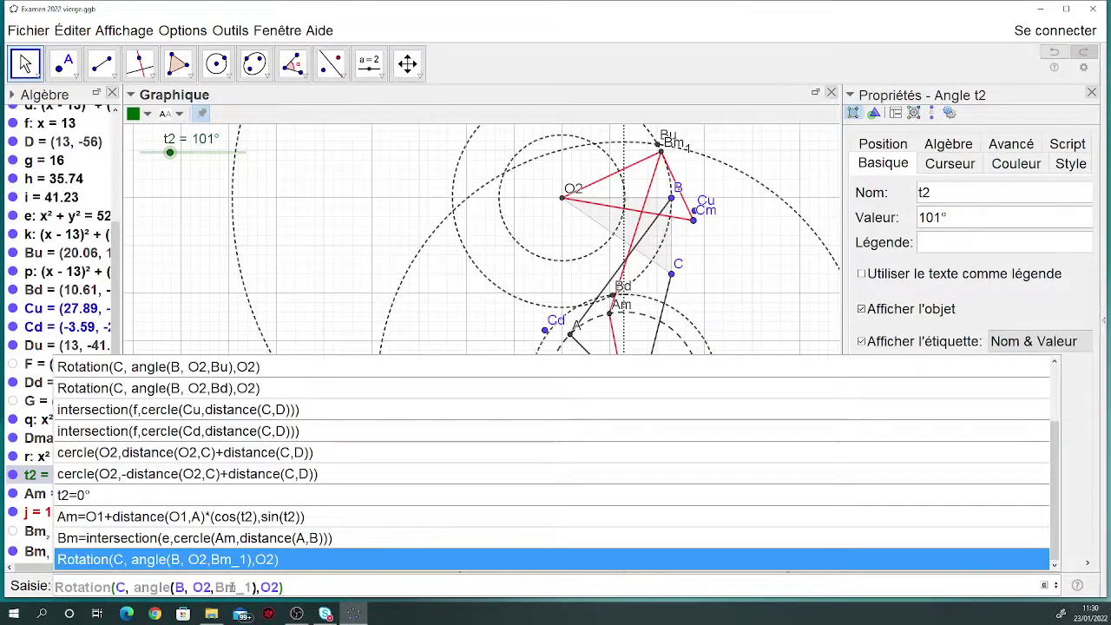
key("Up")
key("Up")
key("Up")
key("Up")
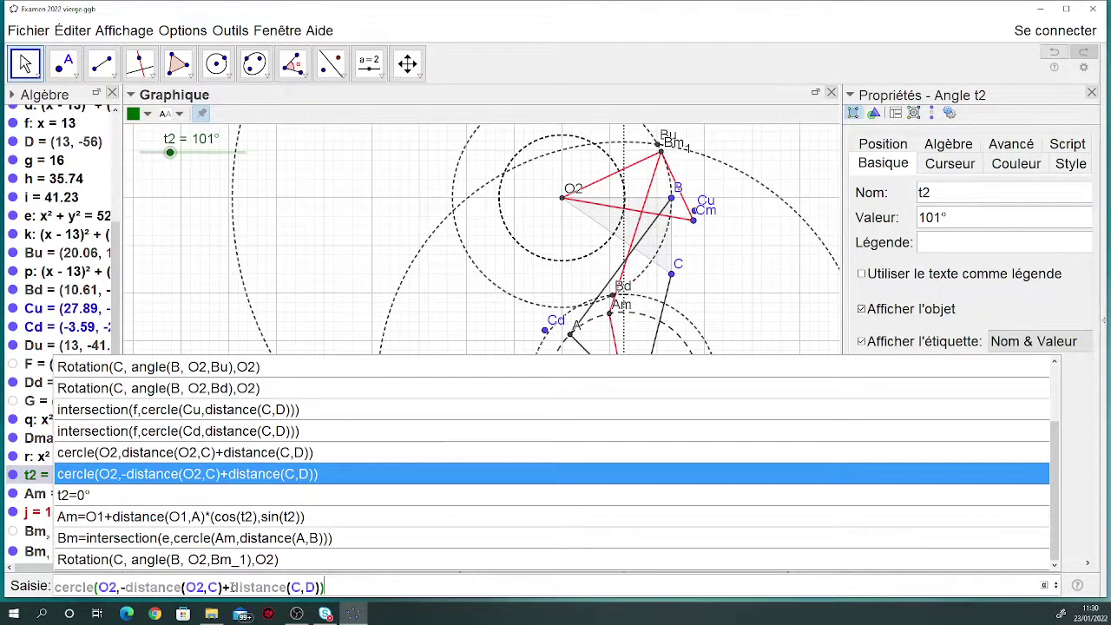
key("Escape")
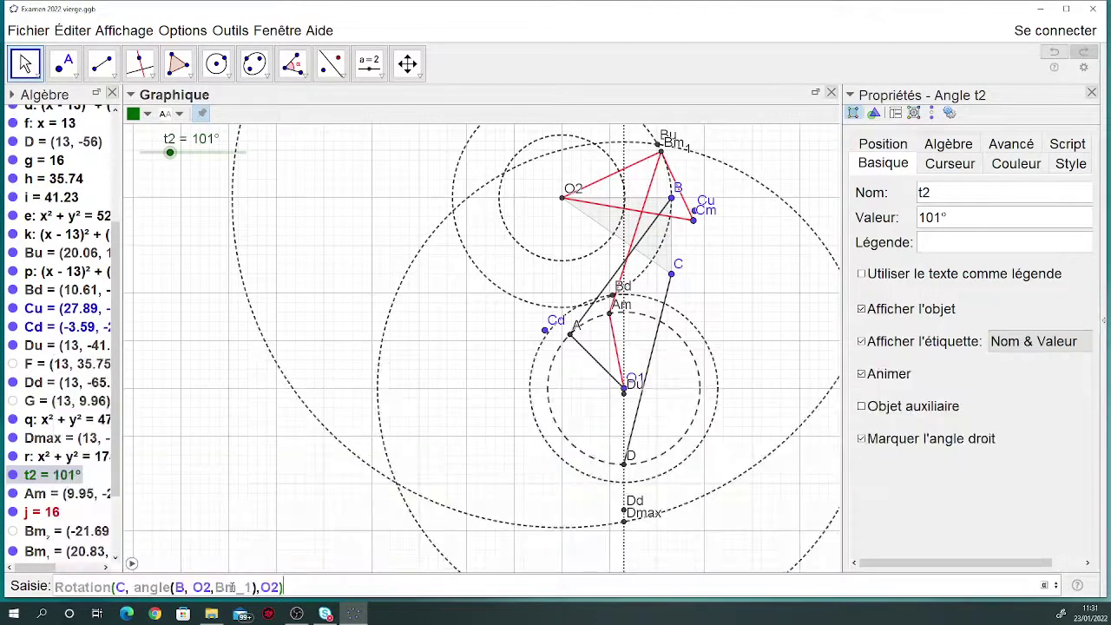
key("Escape")
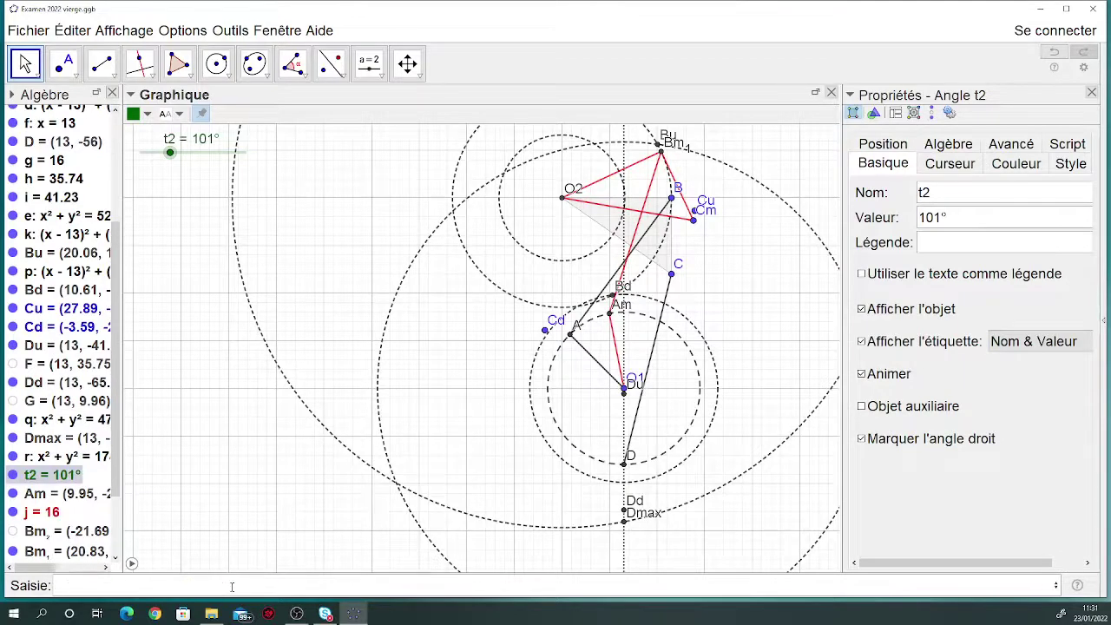
type("in")
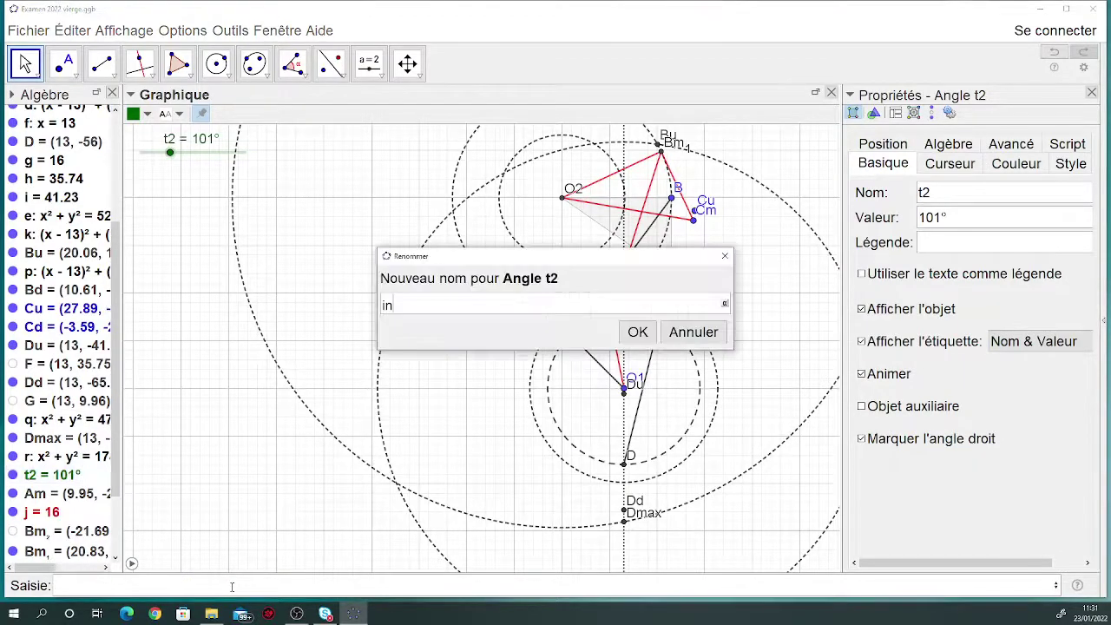
type("tersection(f,")
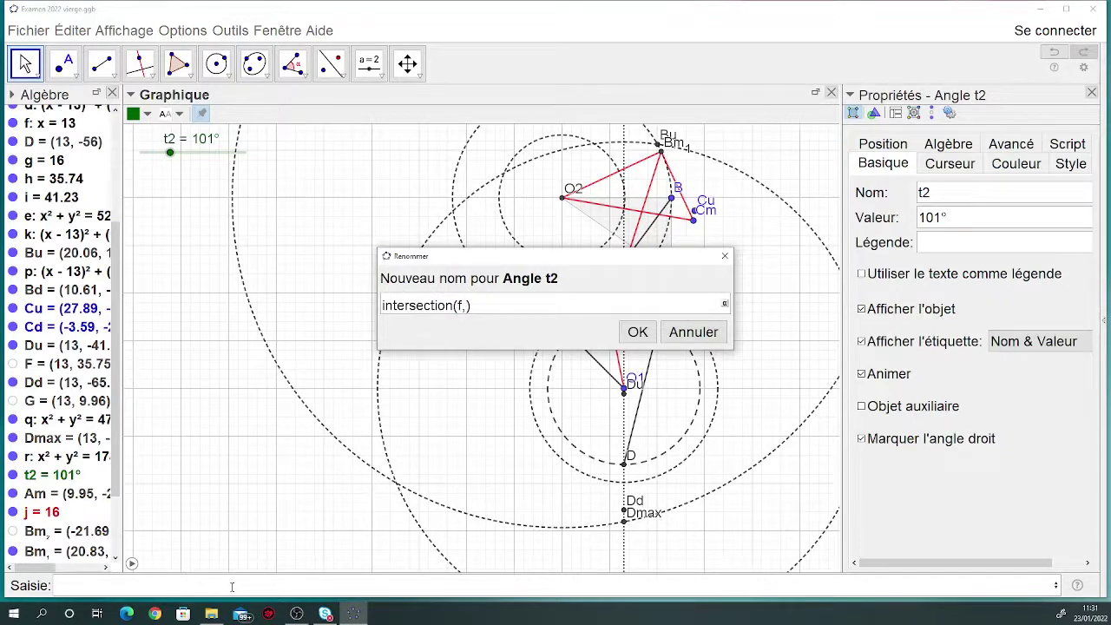
type("cercle(")
type("Cm,d")
type("istance(")
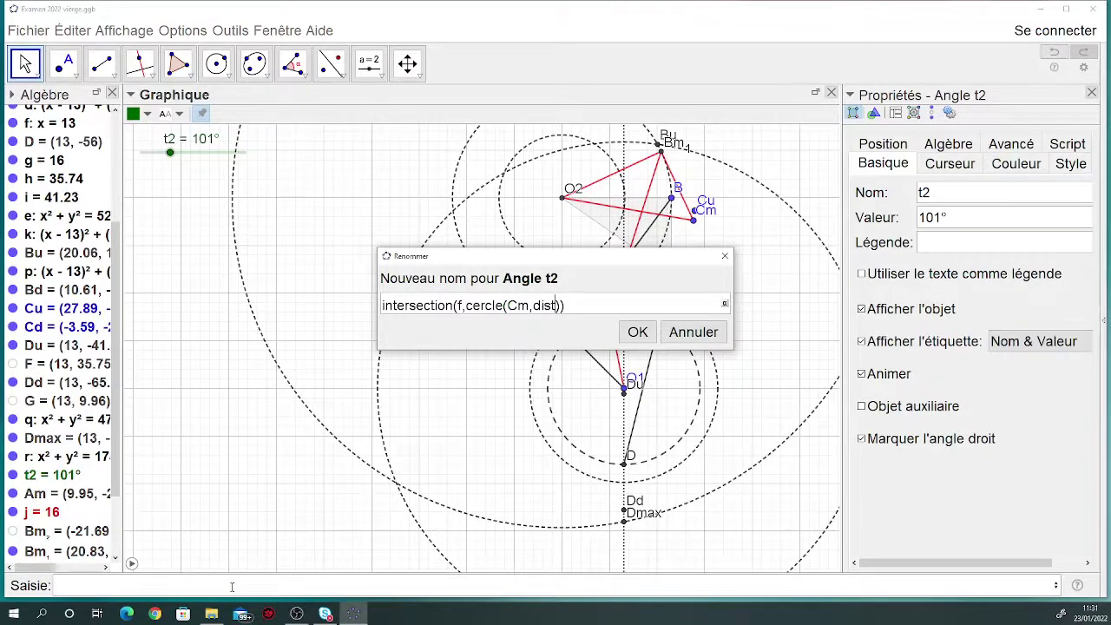
type("C,D")
key("Return")
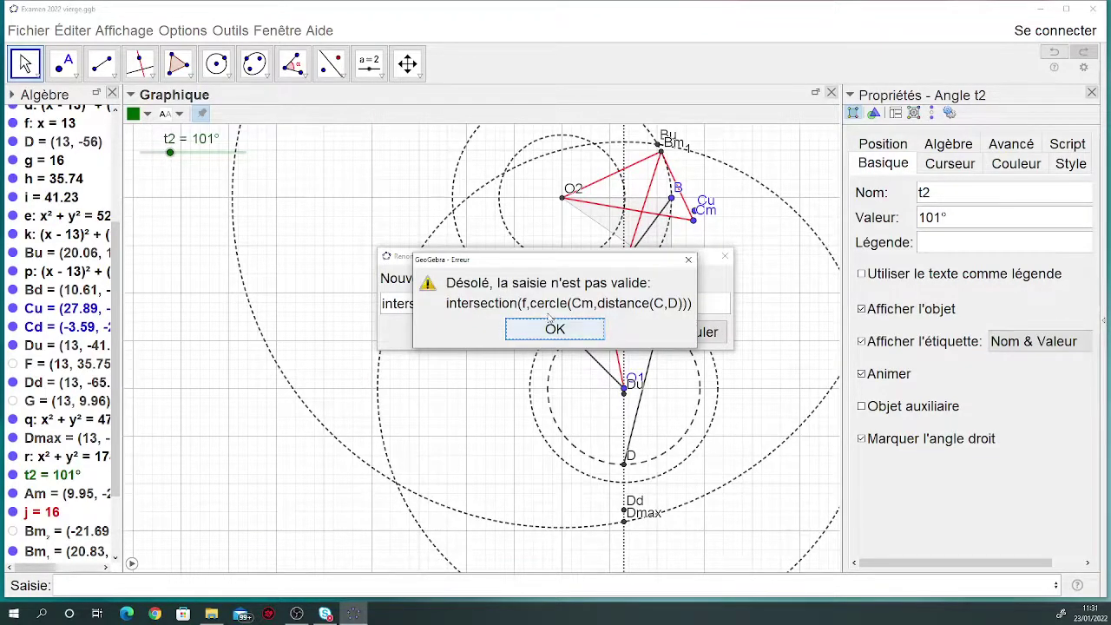
left_click(552, 331)
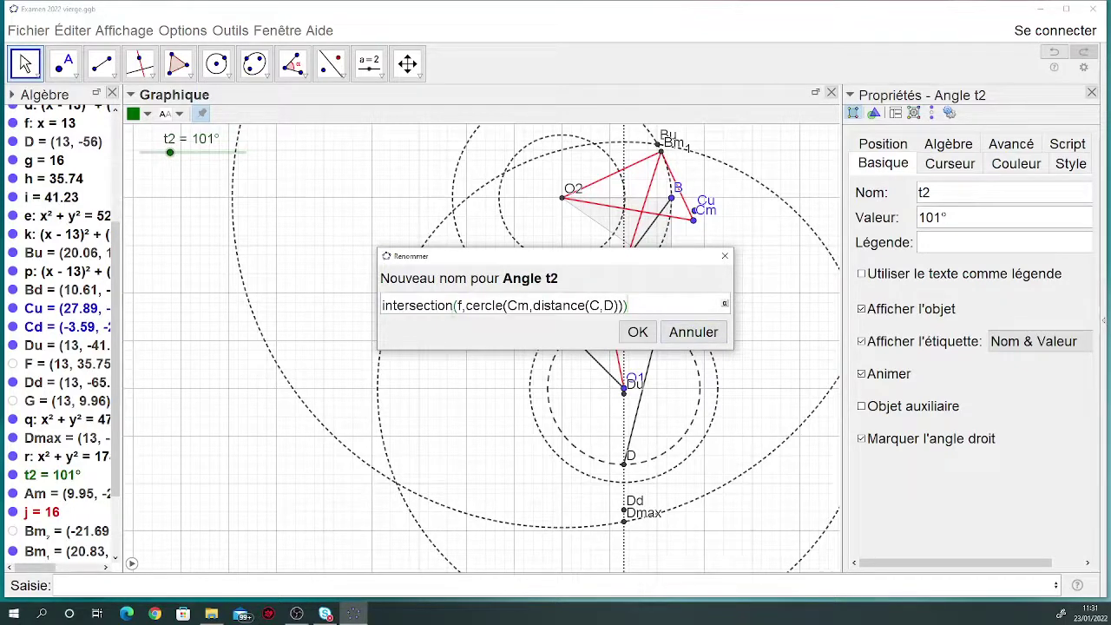
left_click(693, 332)
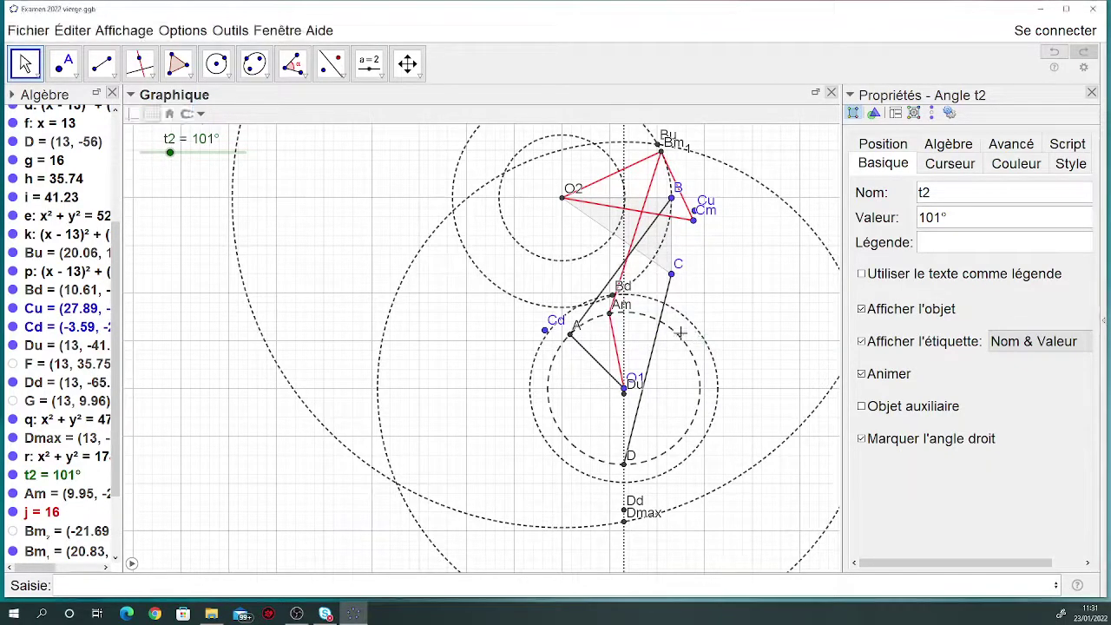
- Create the intersection points of line f and a circle around Cm with intersection(f,Cercle(Cm, distance(C,D)))
left_click(111, 586)
type("Inte")
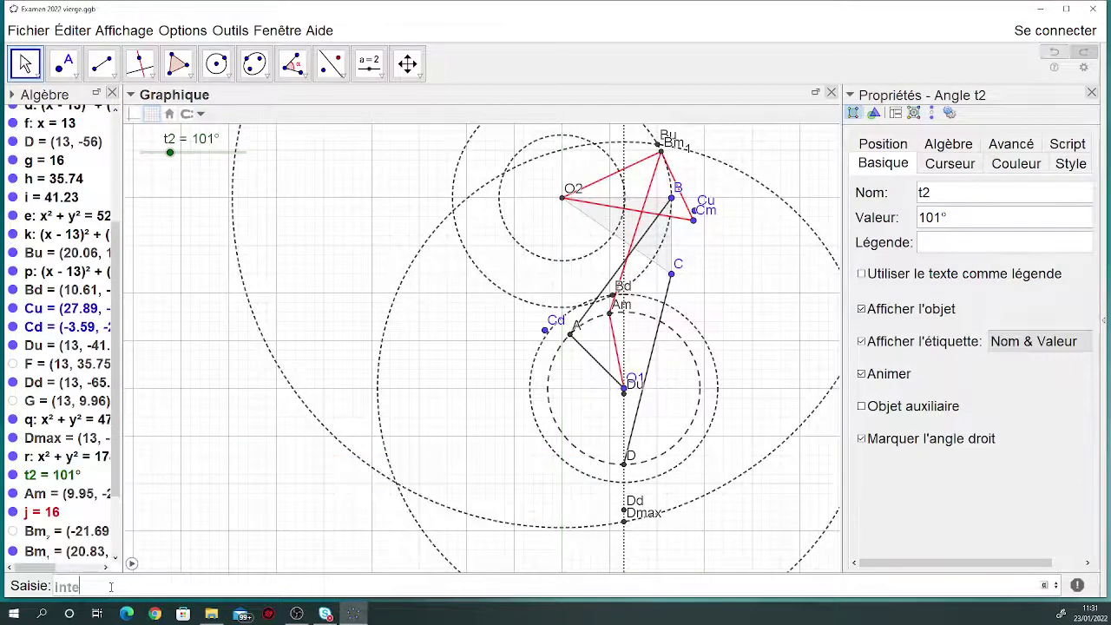
type("rse")
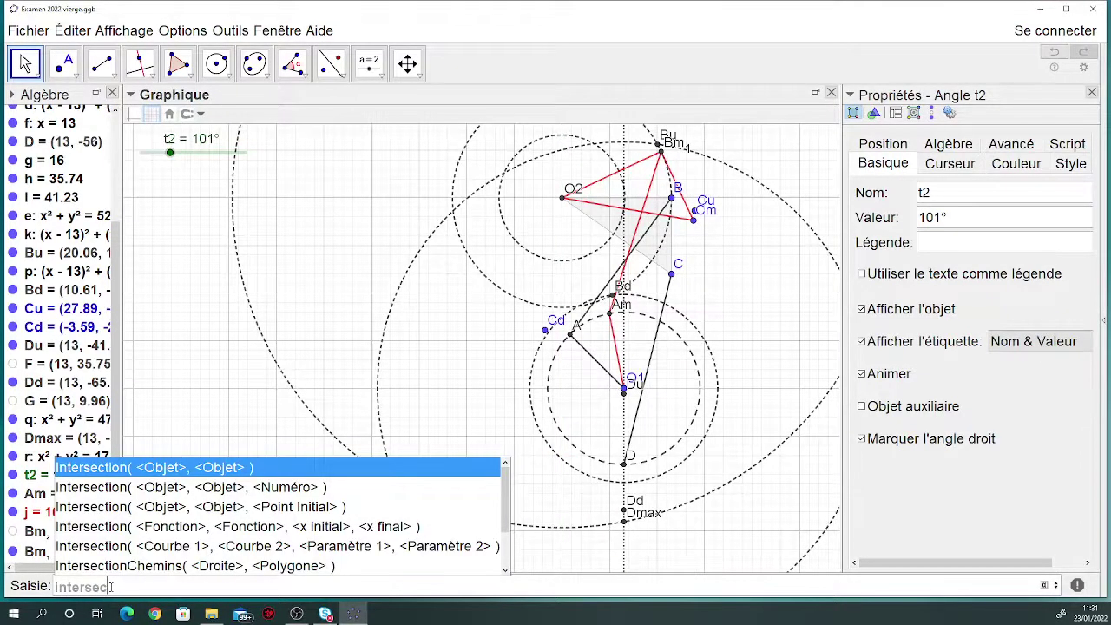
type("c")
key("Return")
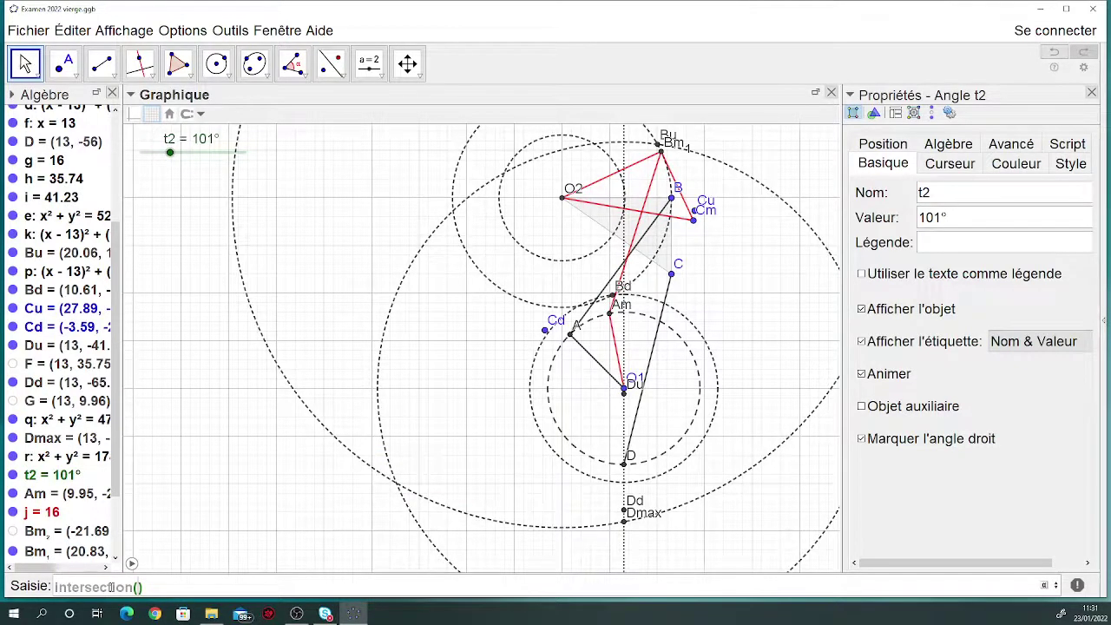
type("f,cer")
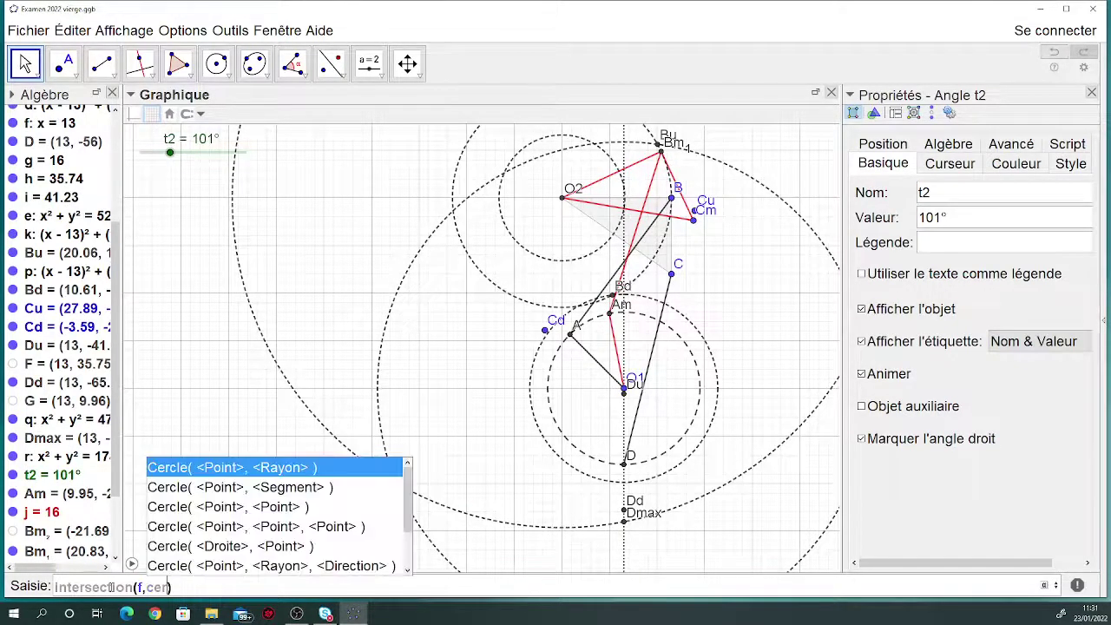
type("cle")
key("Return")
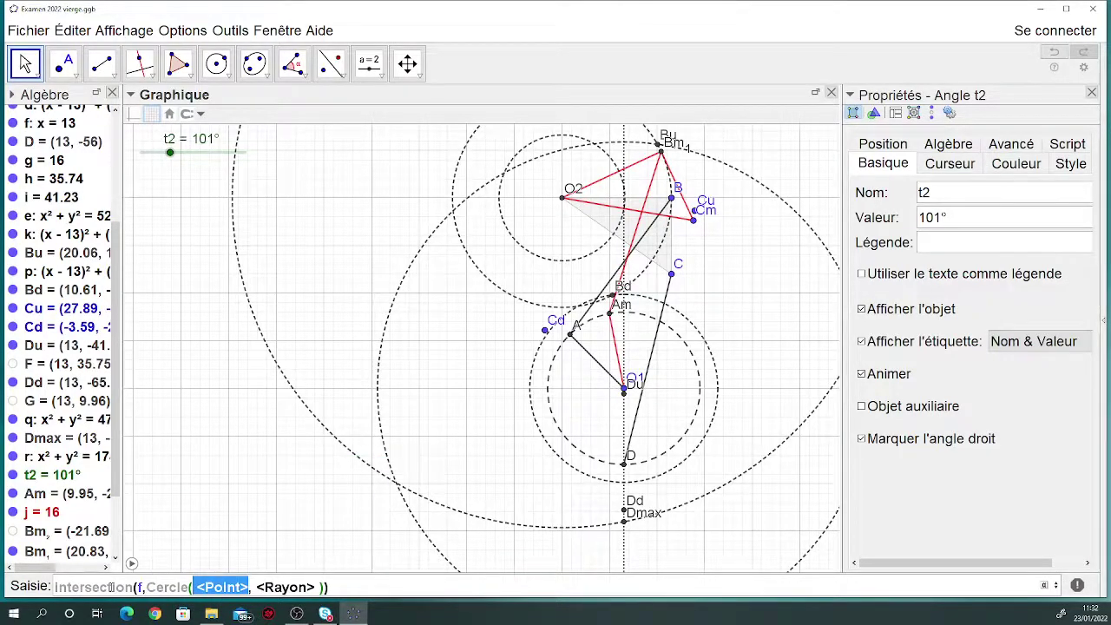
type("Cm")
key("Tab")
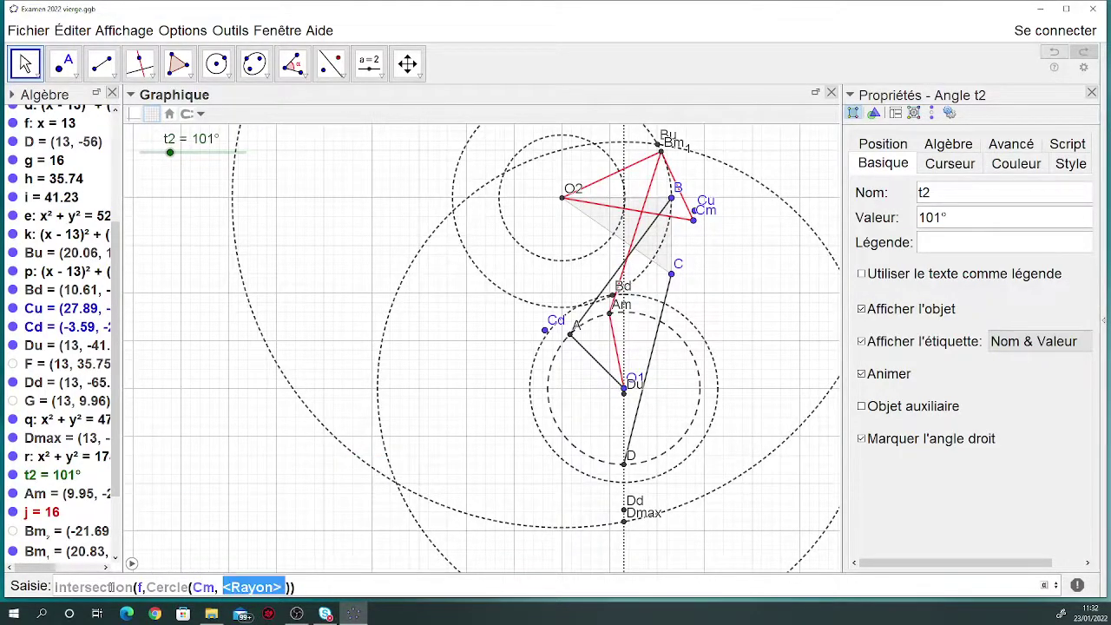
type("distan")
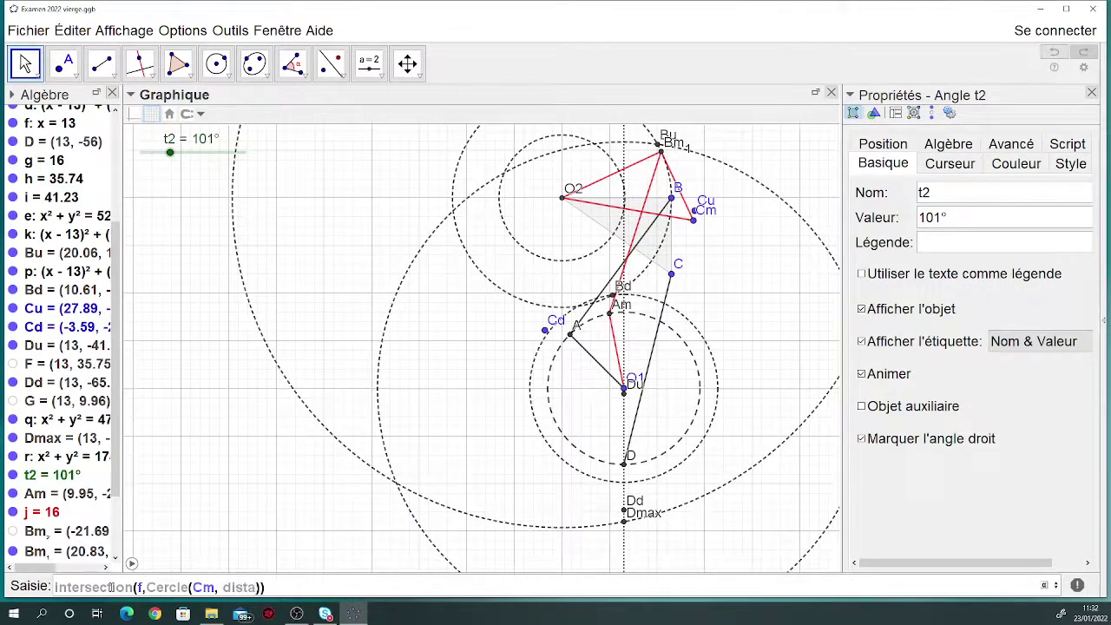
type("ce(C,D")
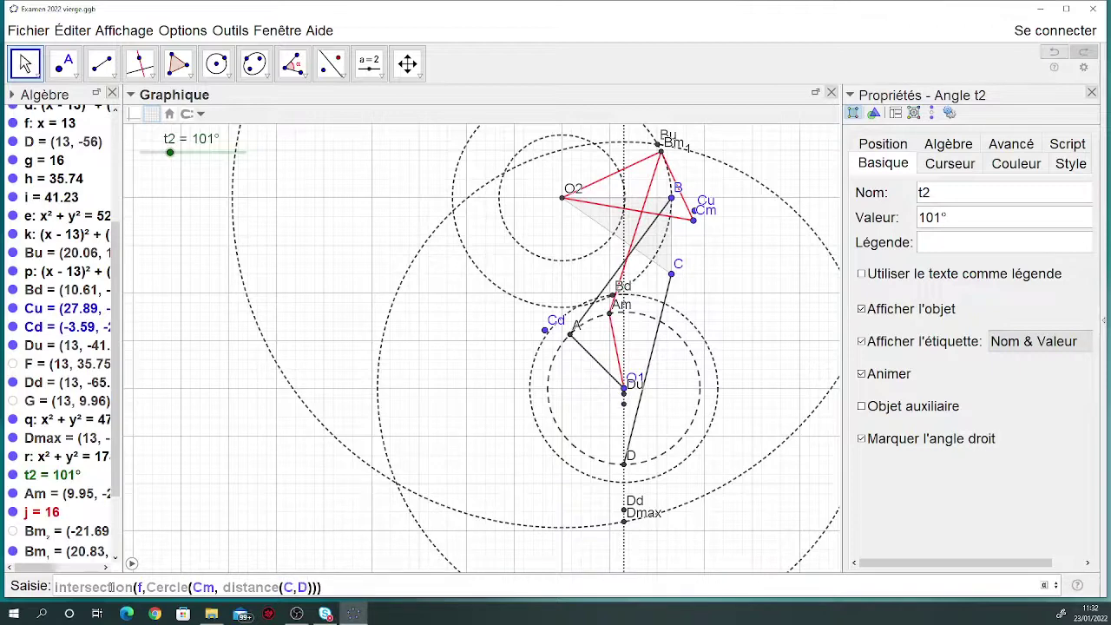
key("Return")
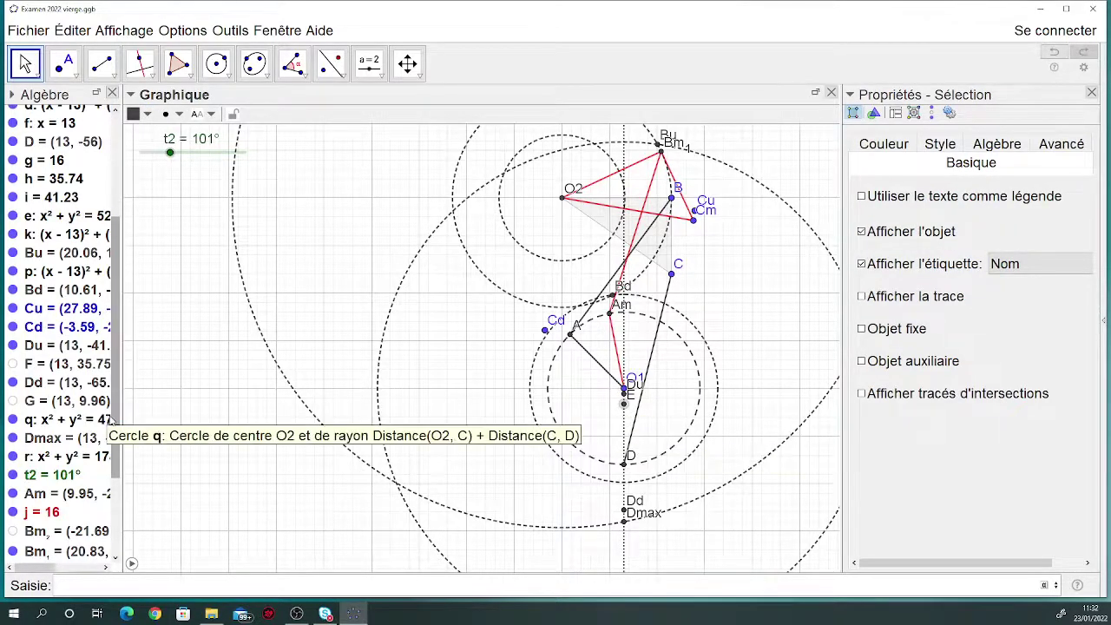
- Hide the upper of the two new intersection points and rename the lower one, just below Du, to Dm
left_click_drag(121, 416, 129, 516)
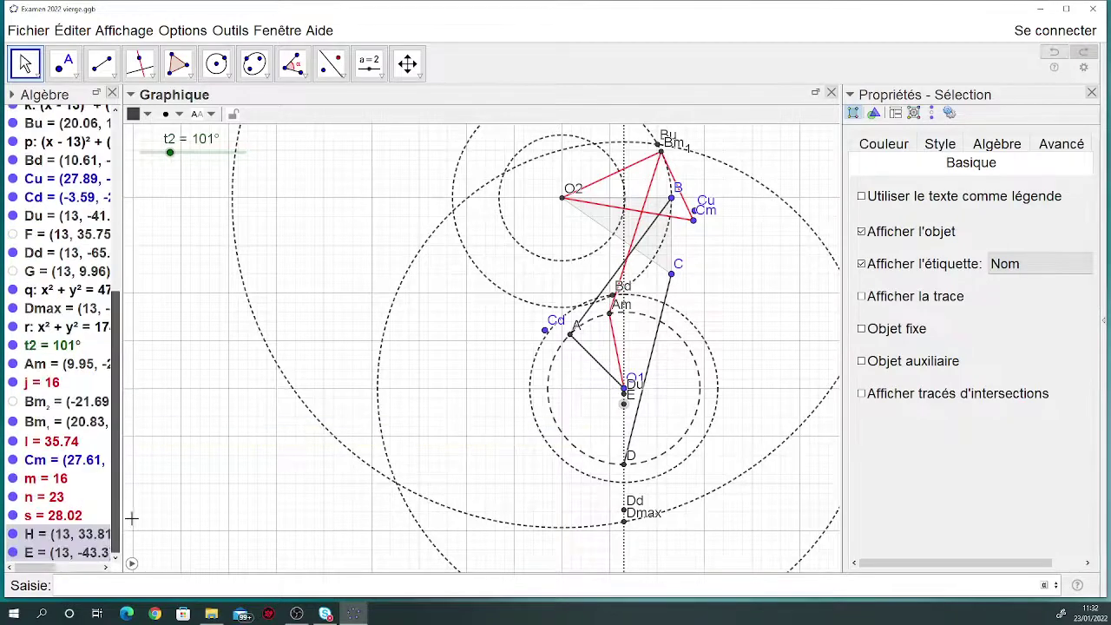
left_click(14, 536)
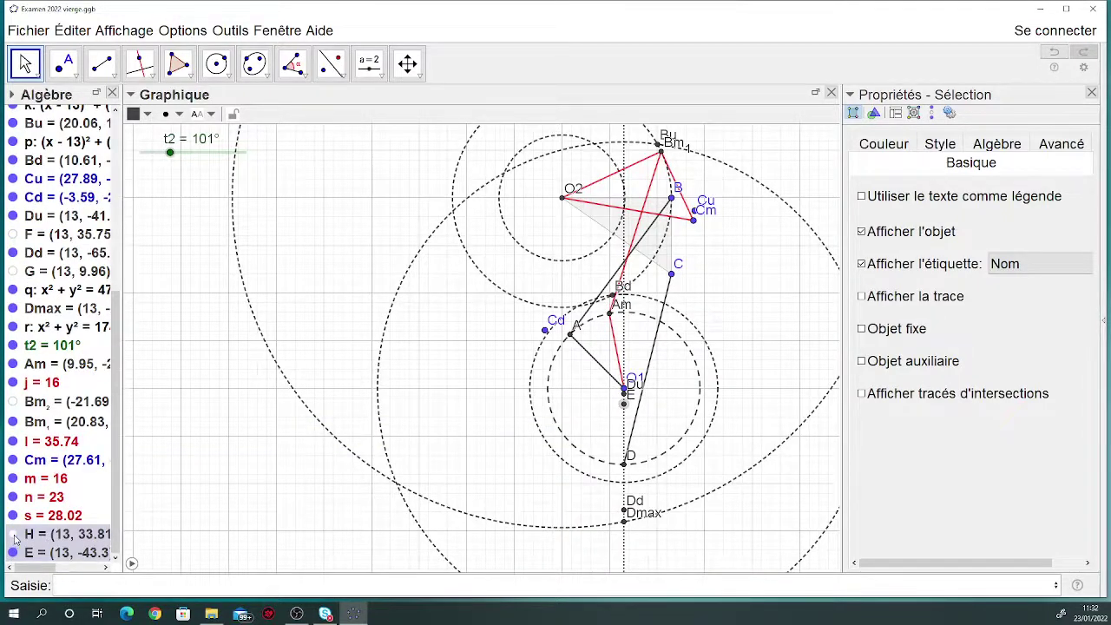
left_click(61, 557)
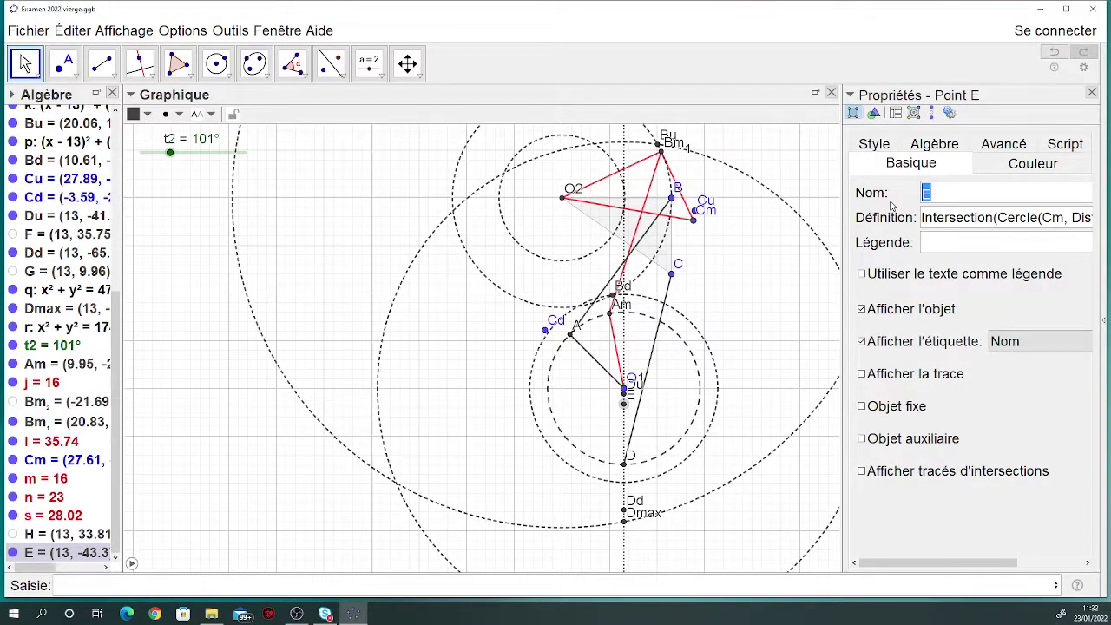
key("Return")
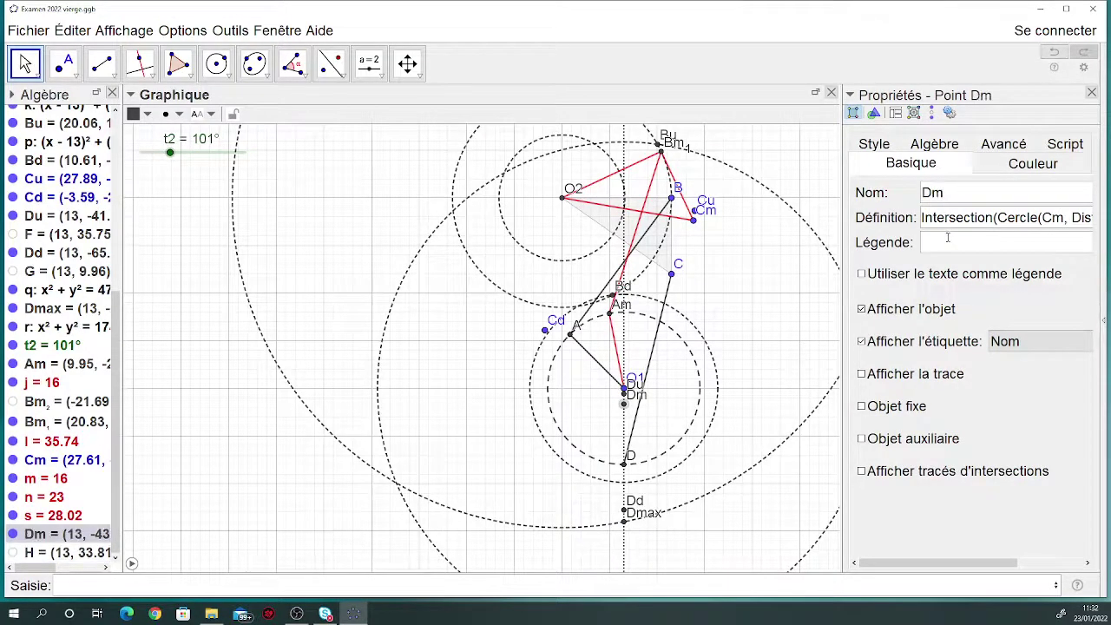
- Draw a red segment from Cm to Dm
left_click(101, 63)
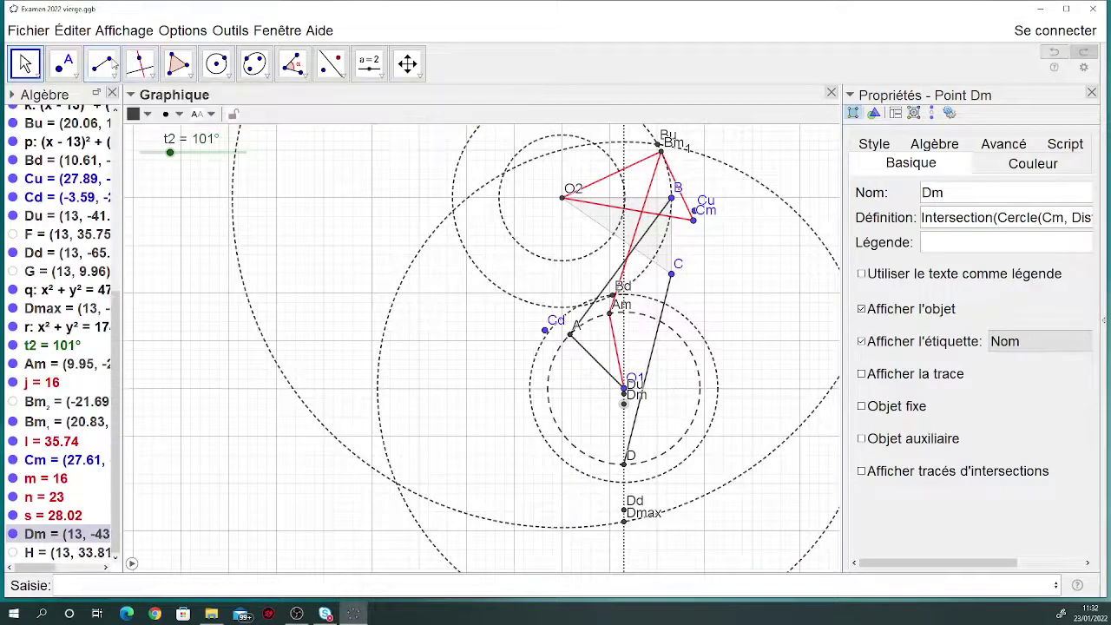
left_click(696, 222)
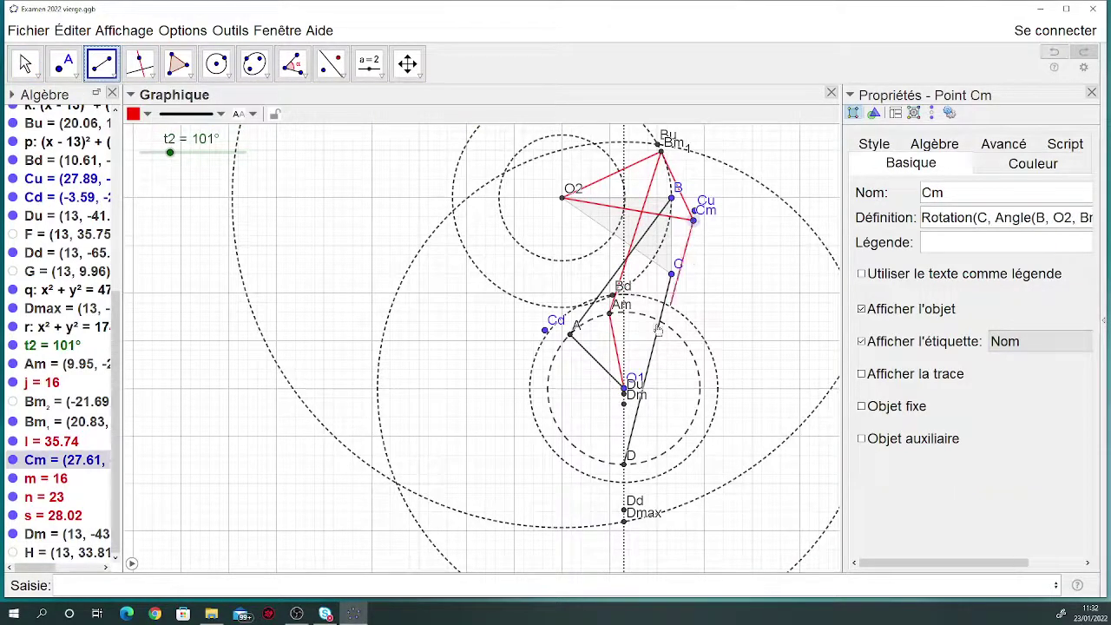
left_click(625, 405)
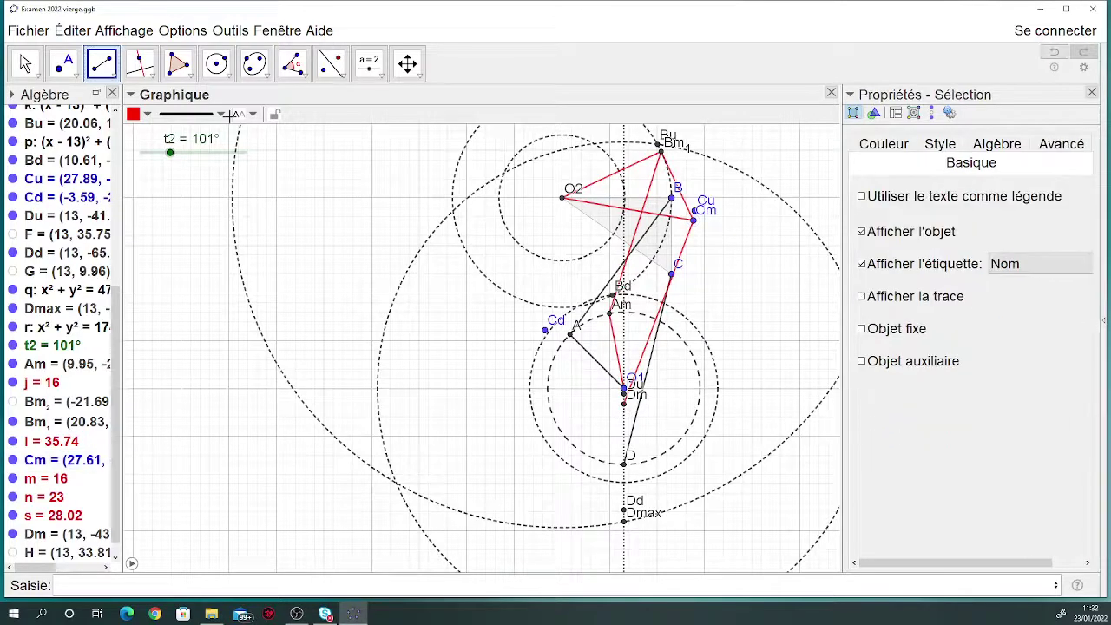
left_click(24, 63)
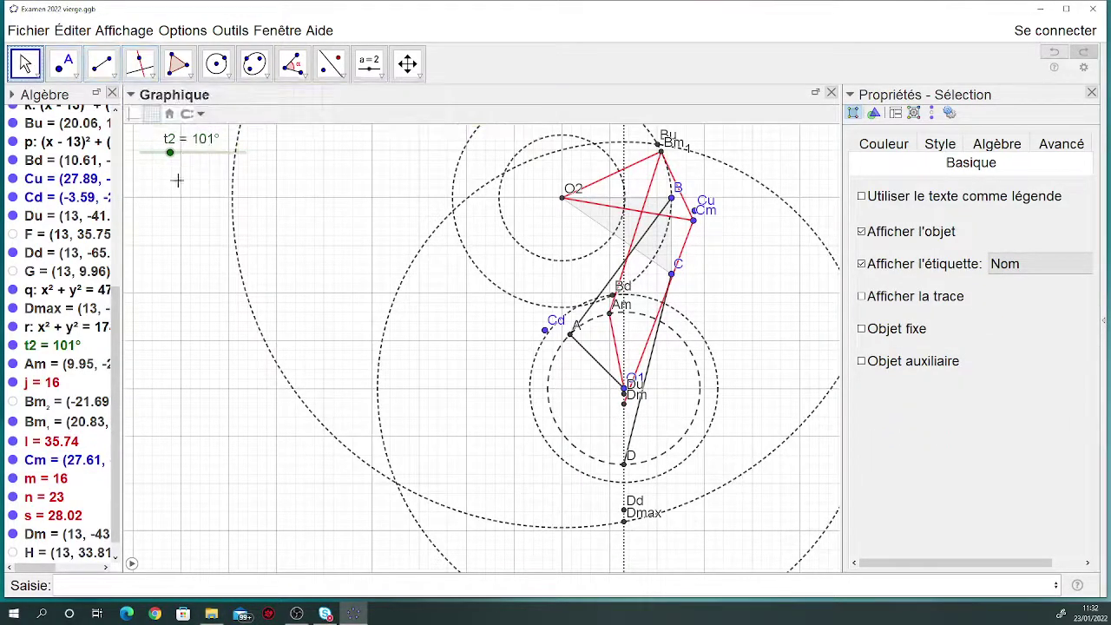
- Move the t2 slider to 276° and back to 240°, and run and pause the animation to check the complete red mechanism
left_click_drag(170, 154, 221, 142)
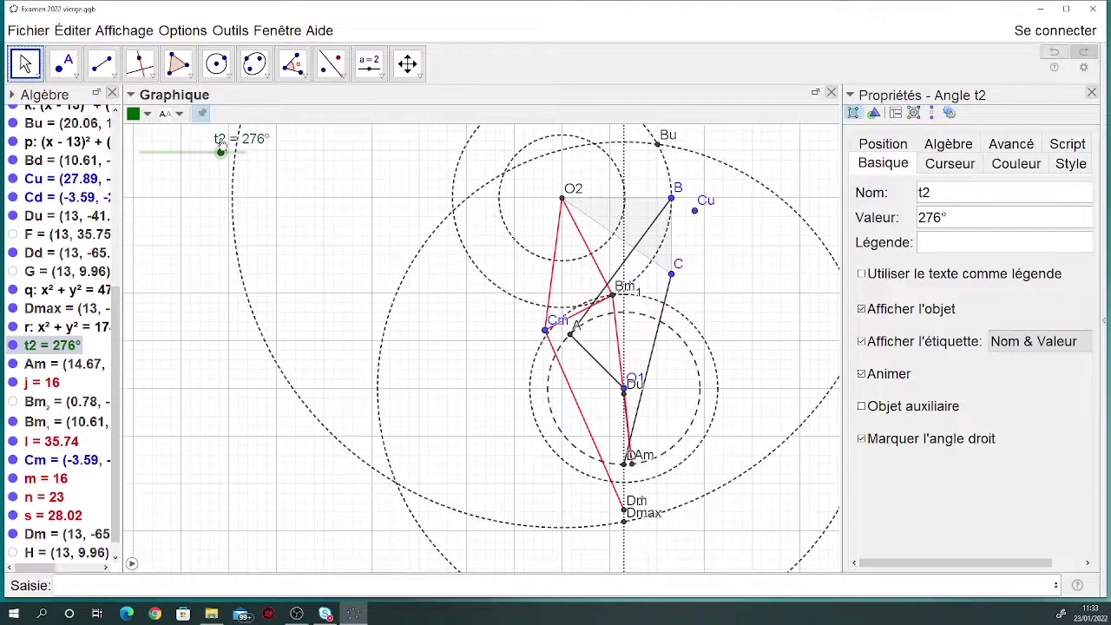
mouse_move(221, 143)
left_mouse_down()
mouse_move(208, 140)
mouse_move(219, 141)
left_mouse_up()
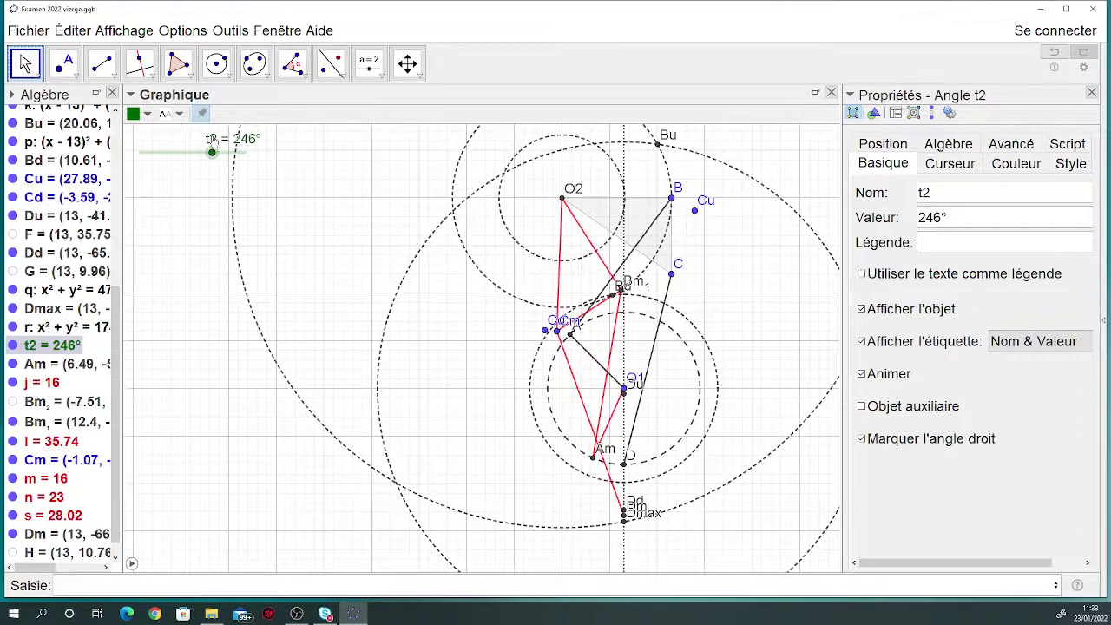
left_click_drag(212, 142, 210, 141)
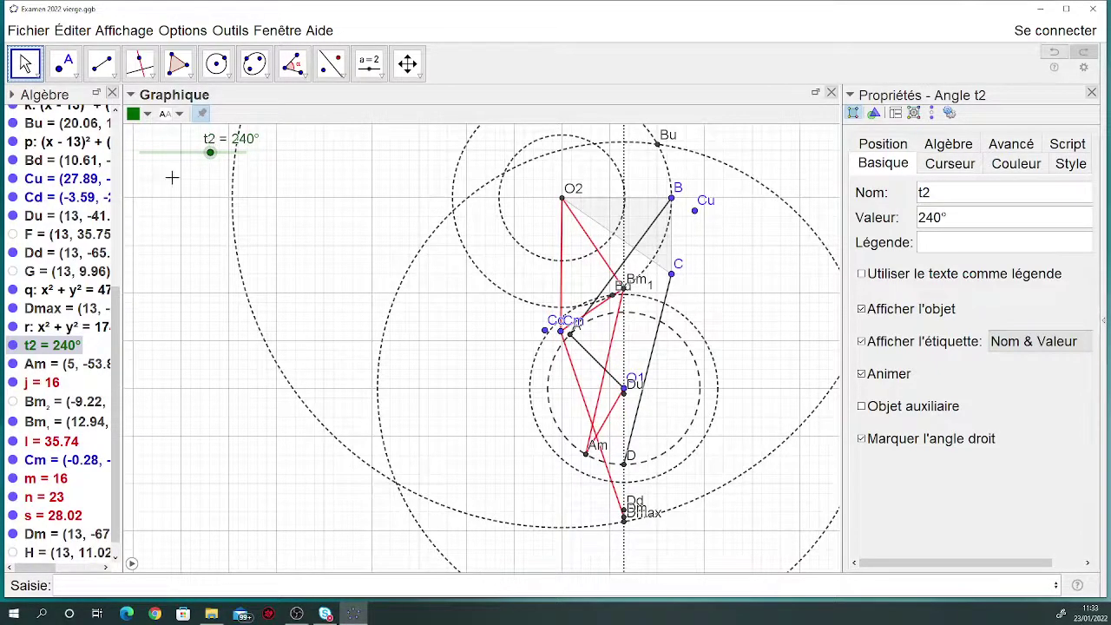
left_click(131, 565)
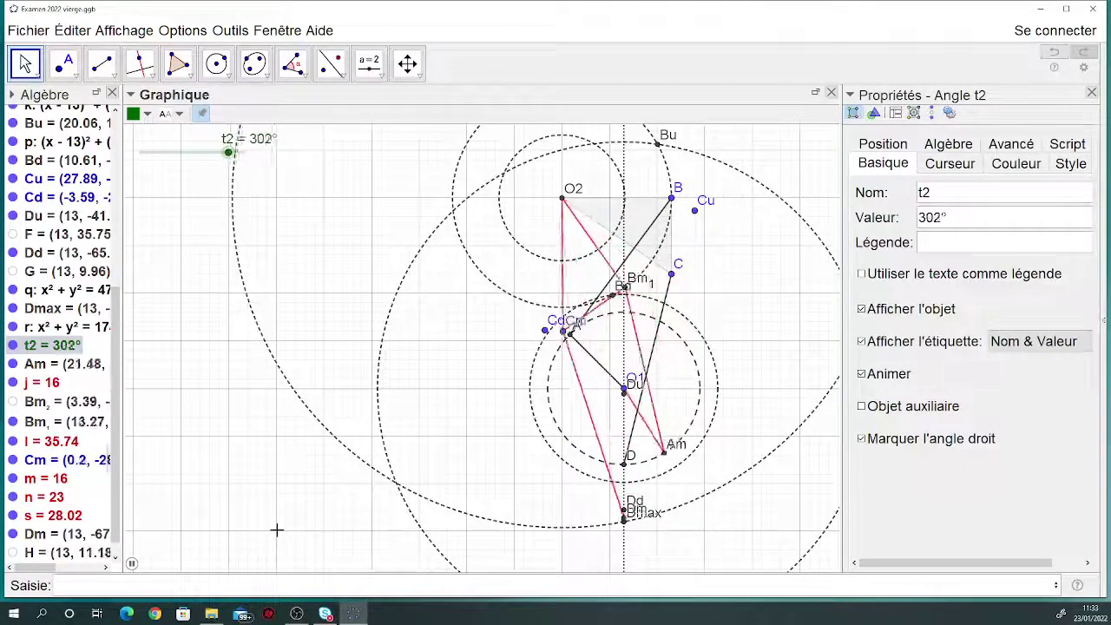
left_click(133, 565)
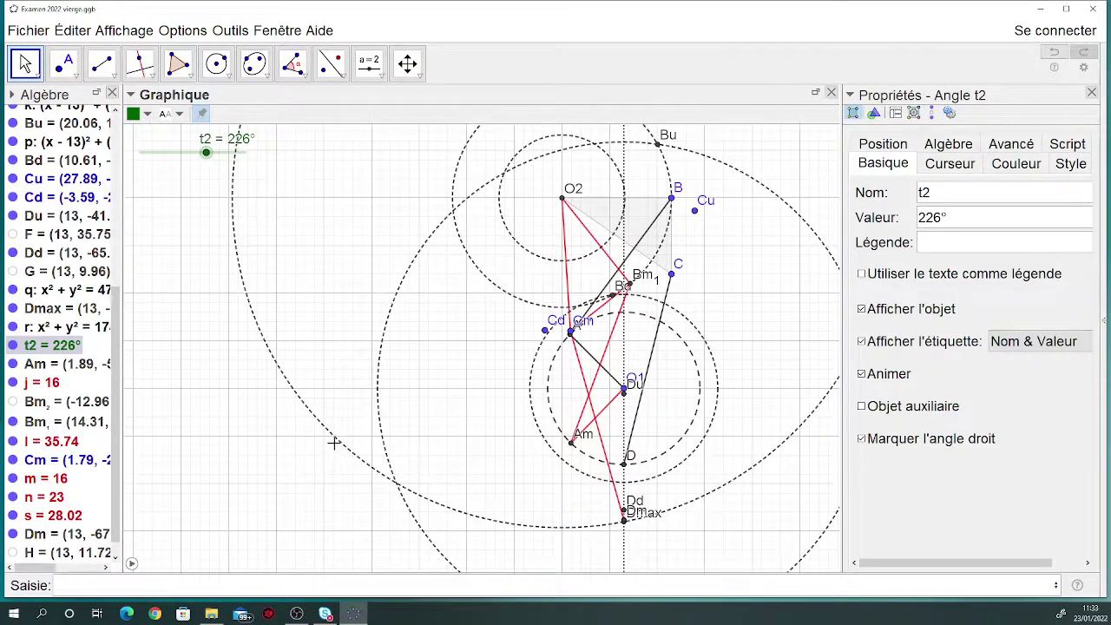